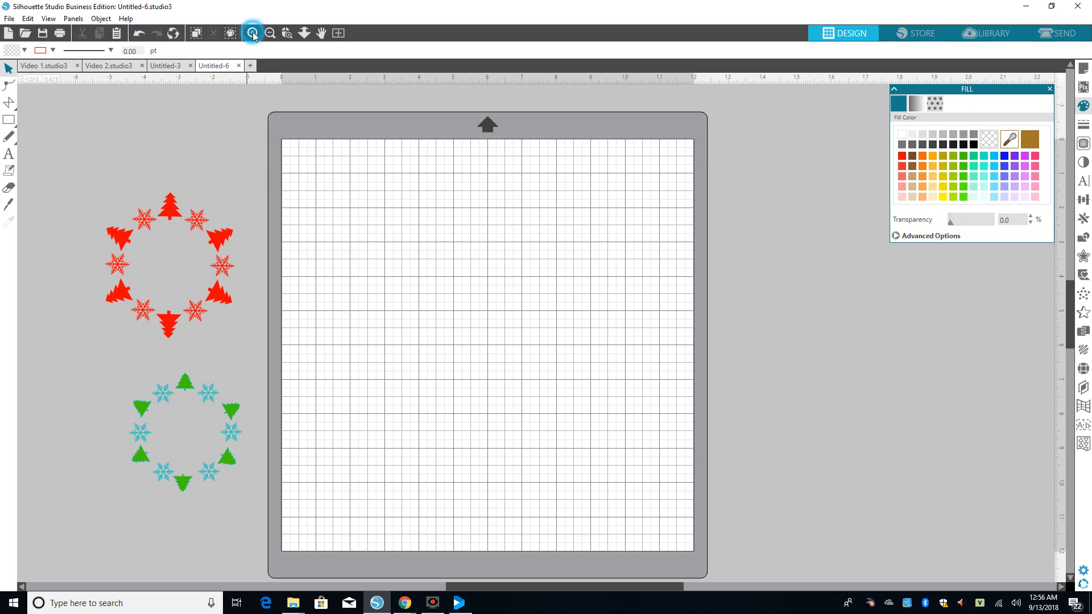
Draw an open V-shaped line with the polygon tool, about 1.03 in wide and 0.49 in high, near the page's upper-left area
left_click(253, 32)
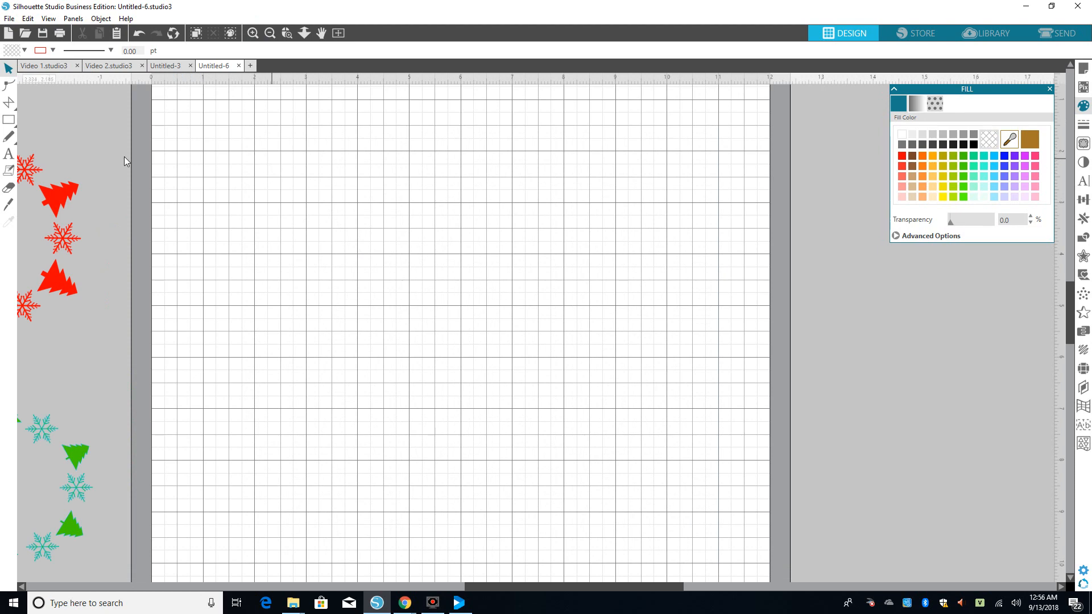
left_click(9, 103)
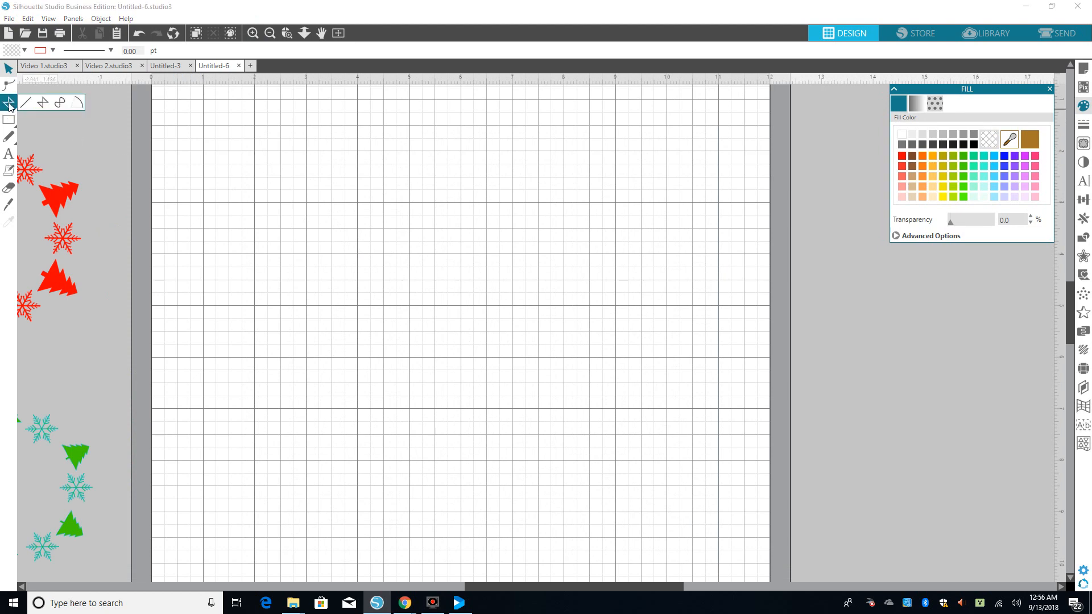
left_click(44, 102)
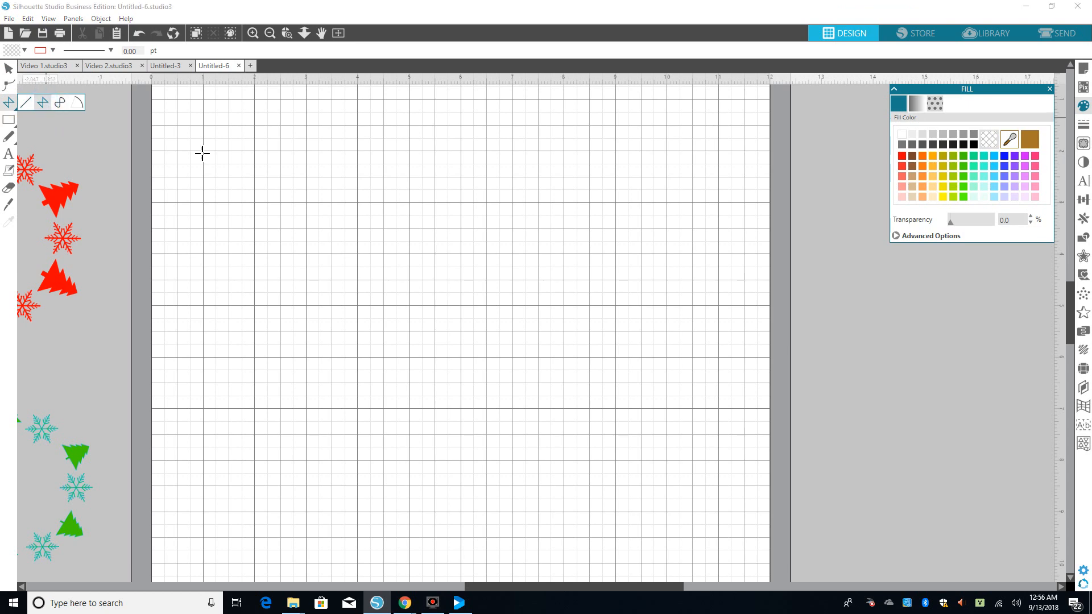
left_click(254, 125)
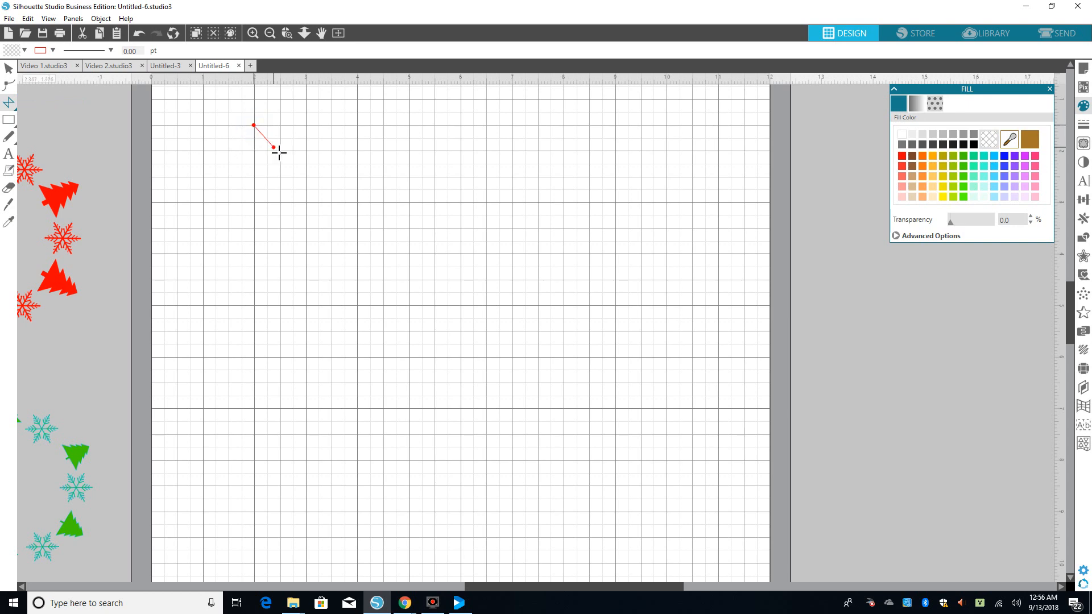
left_click(279, 150)
left_click(281, 150)
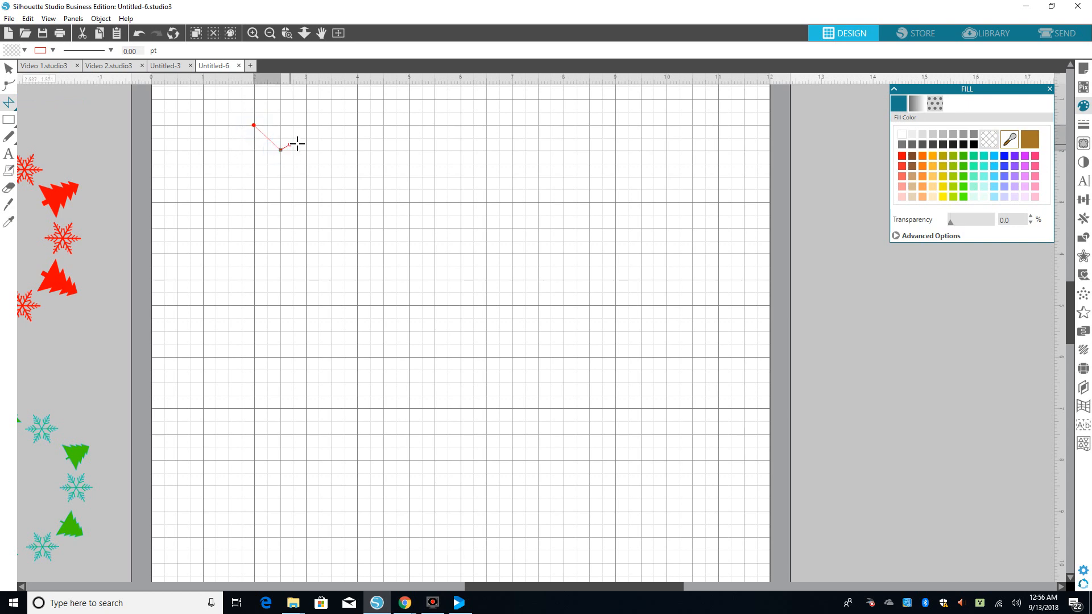
double_click(307, 125)
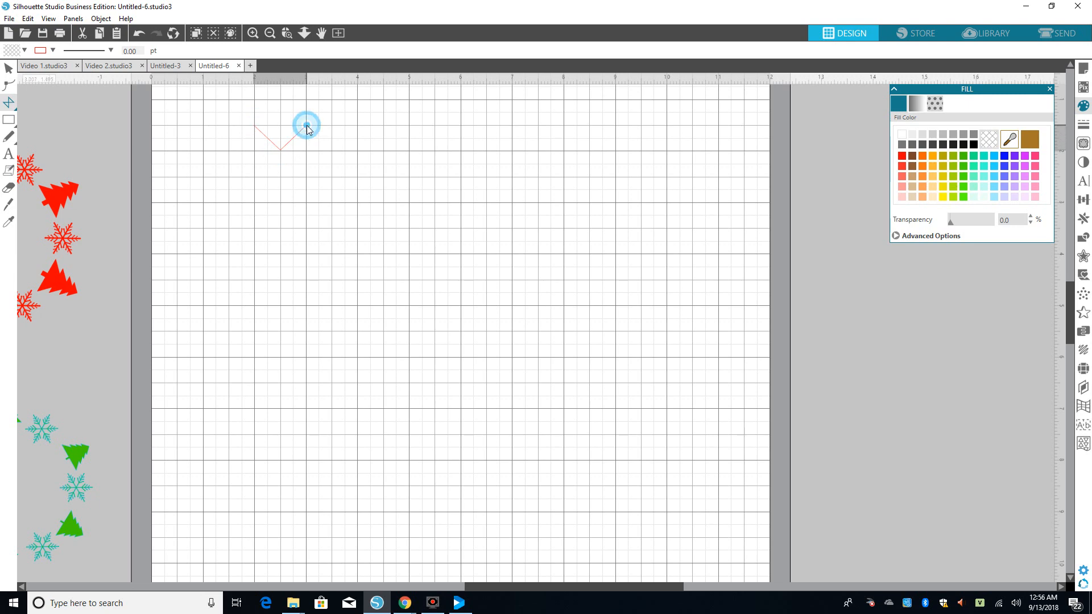
Offset the V line by 0.050 in with square corners
left_click(287, 144)
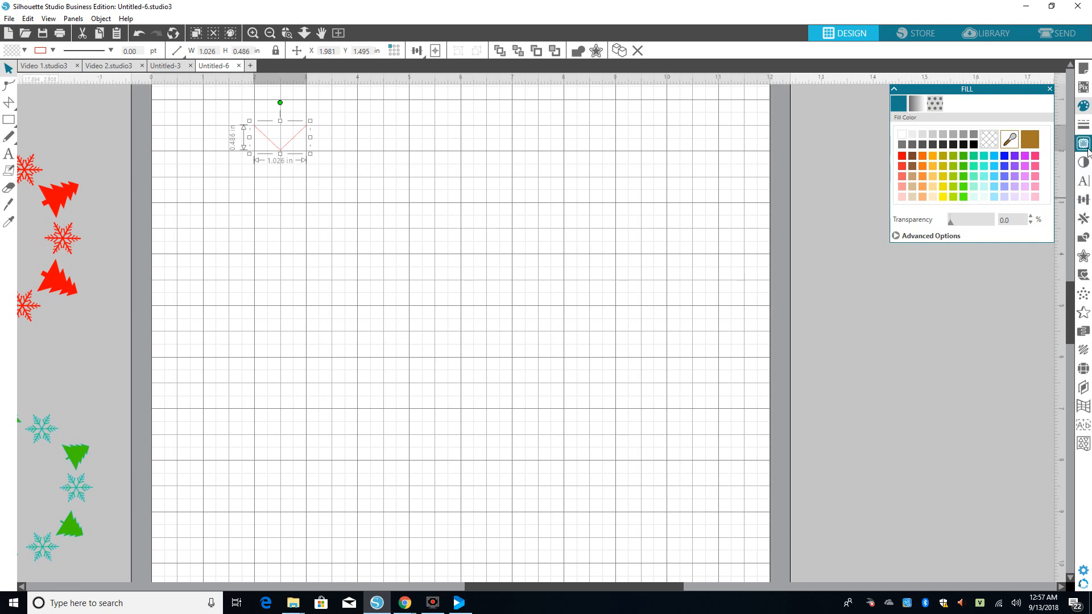
left_click(1083, 256)
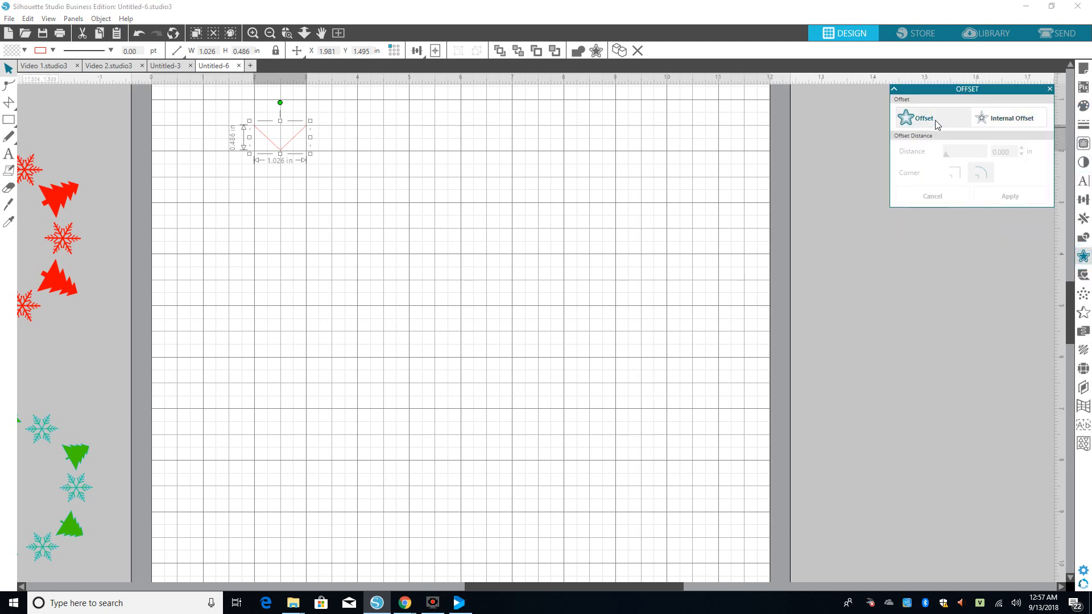
left_click(928, 121)
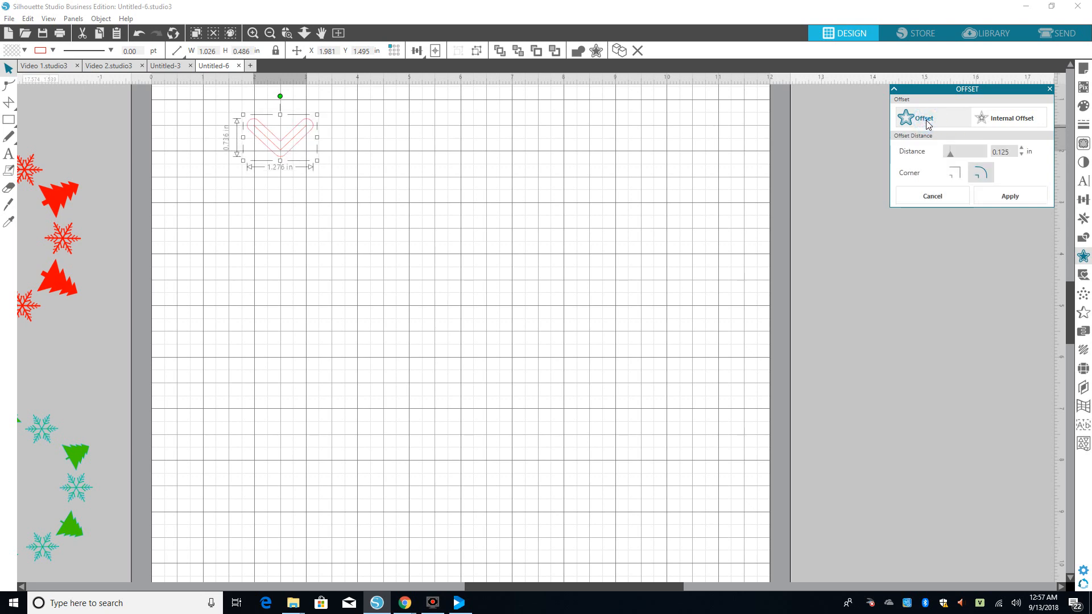
left_click(955, 175)
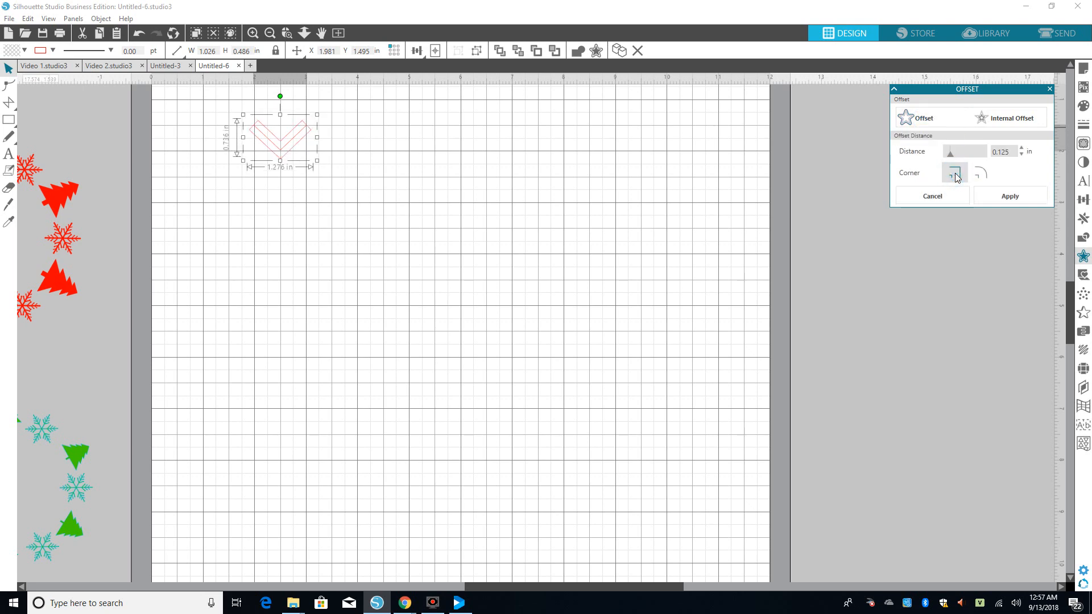
left_click(1004, 151)
key("Return")
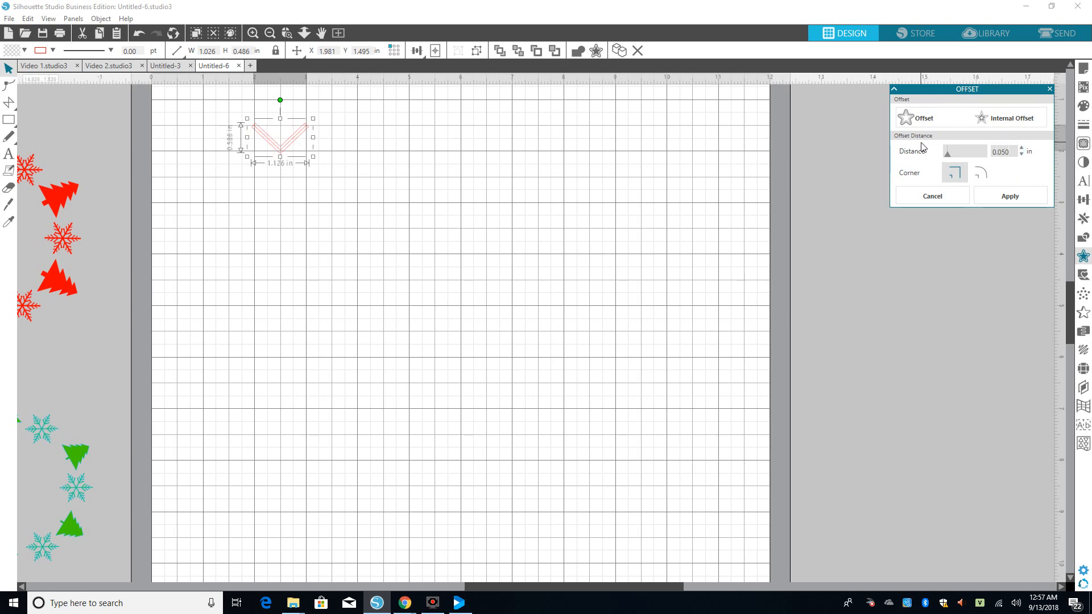
left_click(463, 197)
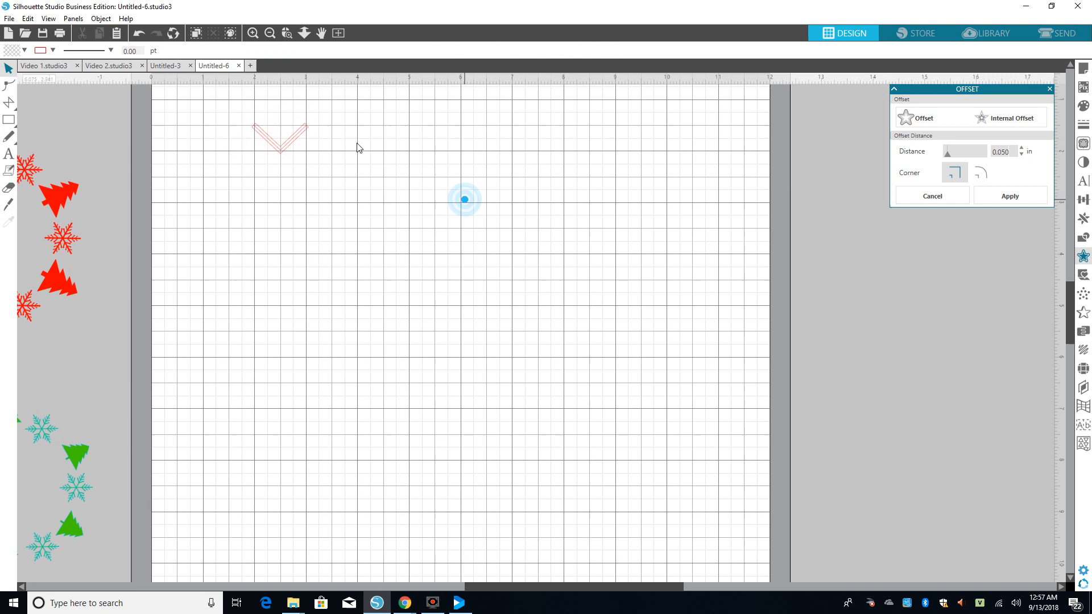
Pull the original V line out of its offset outline and delete it
left_click(296, 135)
left_click_drag(302, 145, 526, 187)
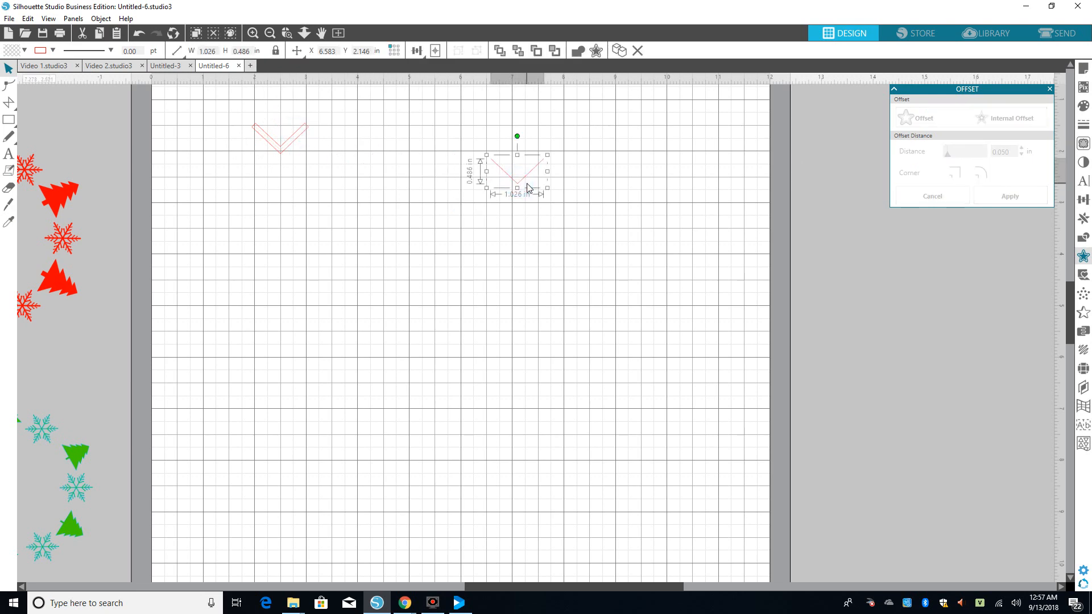
key("Delete")
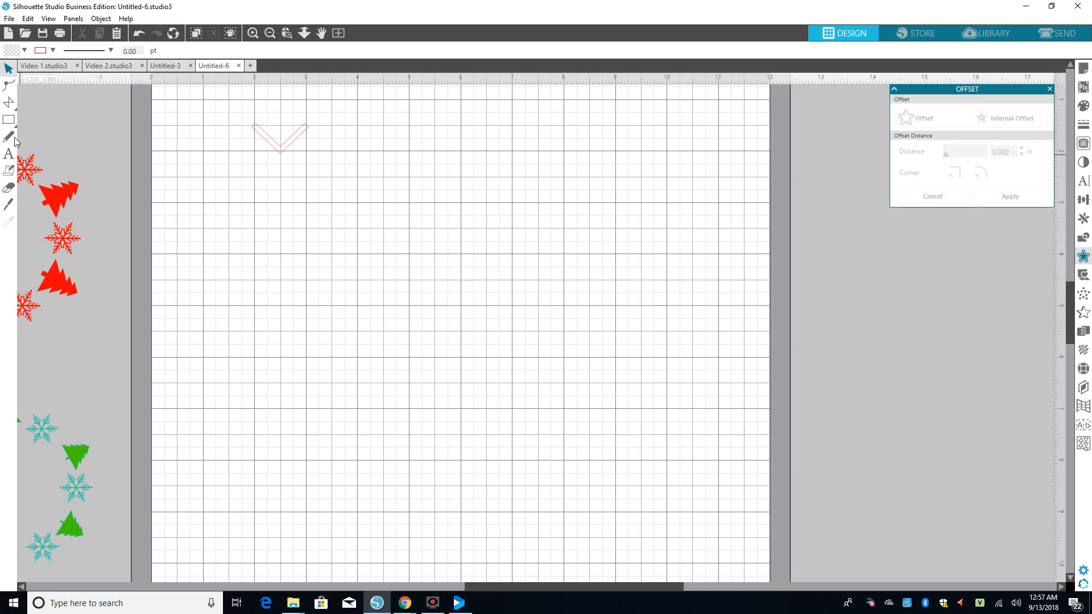
Draw a circle about 0.13 in across and position it over the left tip of the V outline
mouse_move(9, 120)
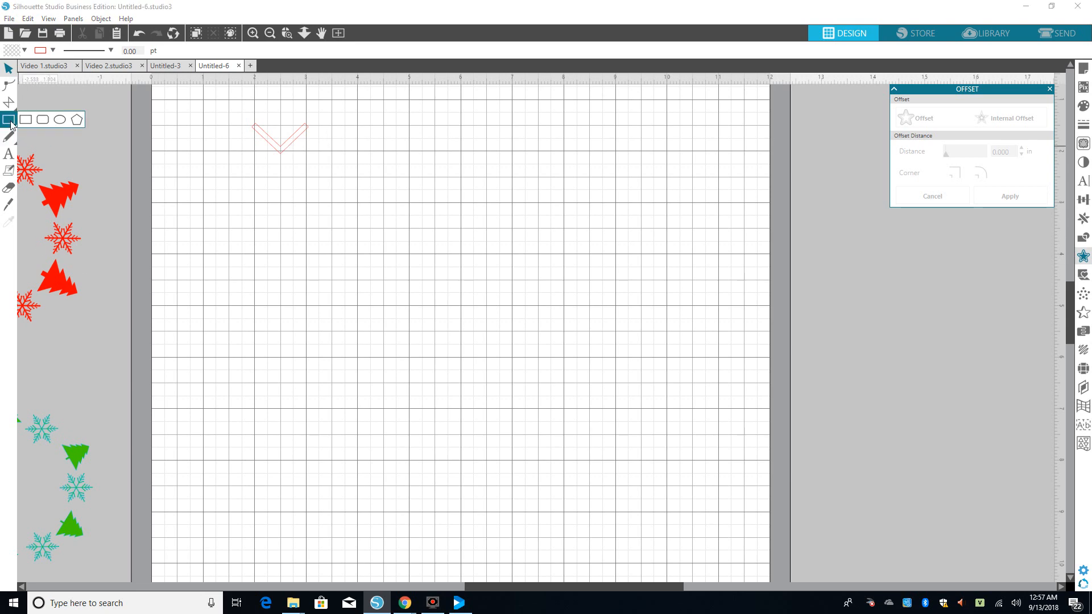
left_click(61, 121)
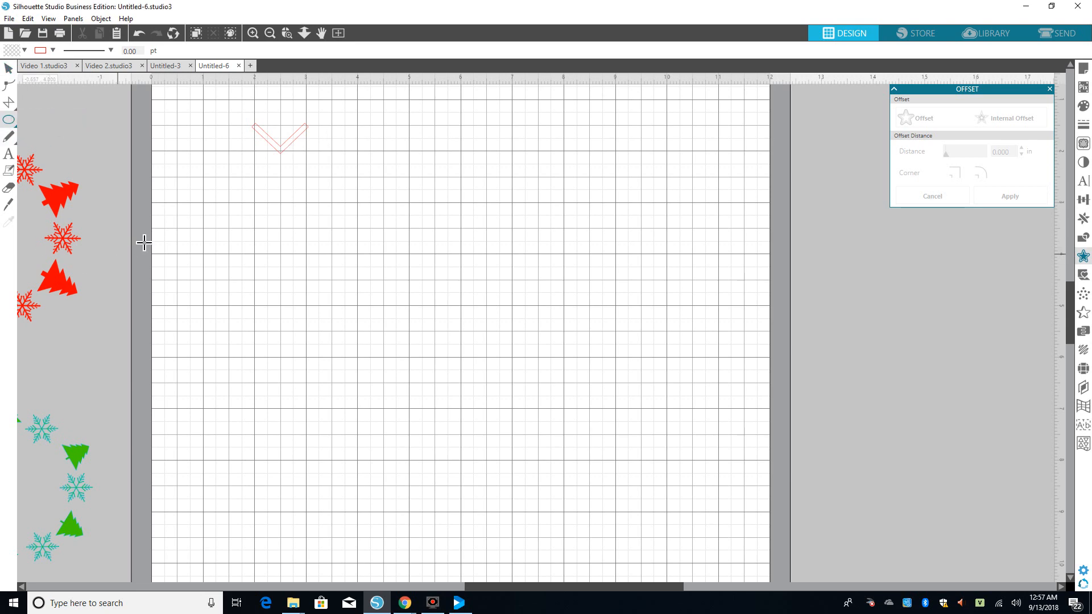
left_click_drag(195, 216, 256, 135)
left_click(251, 131)
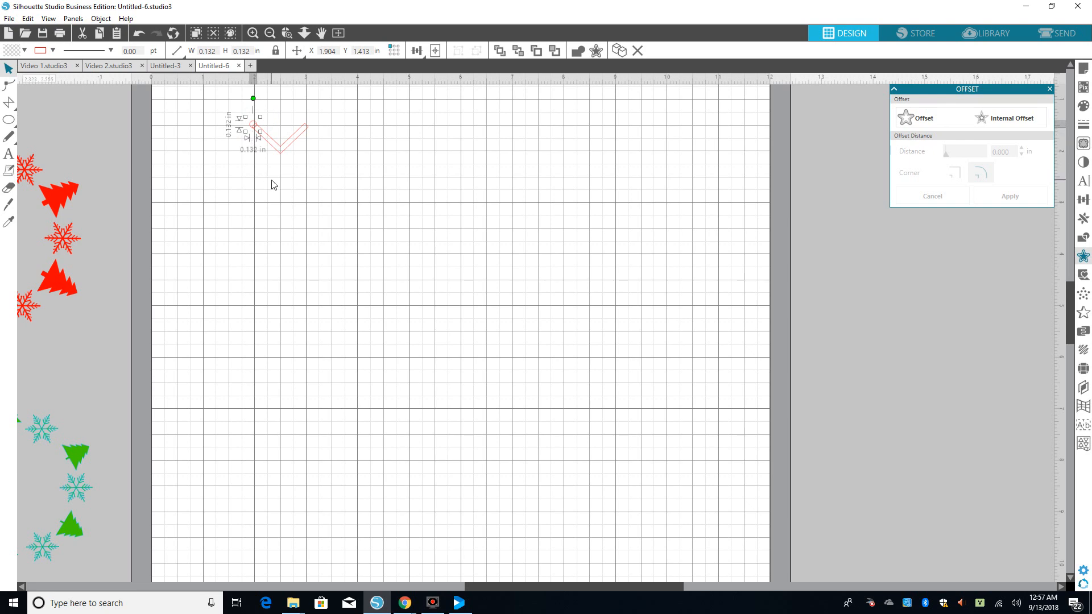
Place a copy of the small circle over the right tip of the V outline and fine-tune its position
left_click_drag(258, 124, 305, 127)
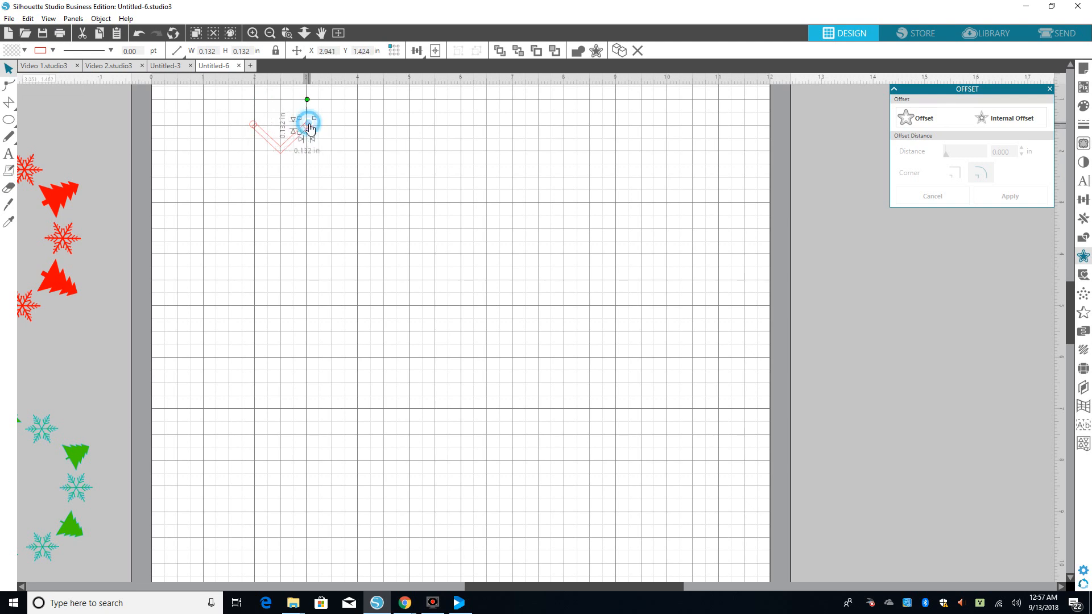
double_click(307, 124)
left_click(334, 152)
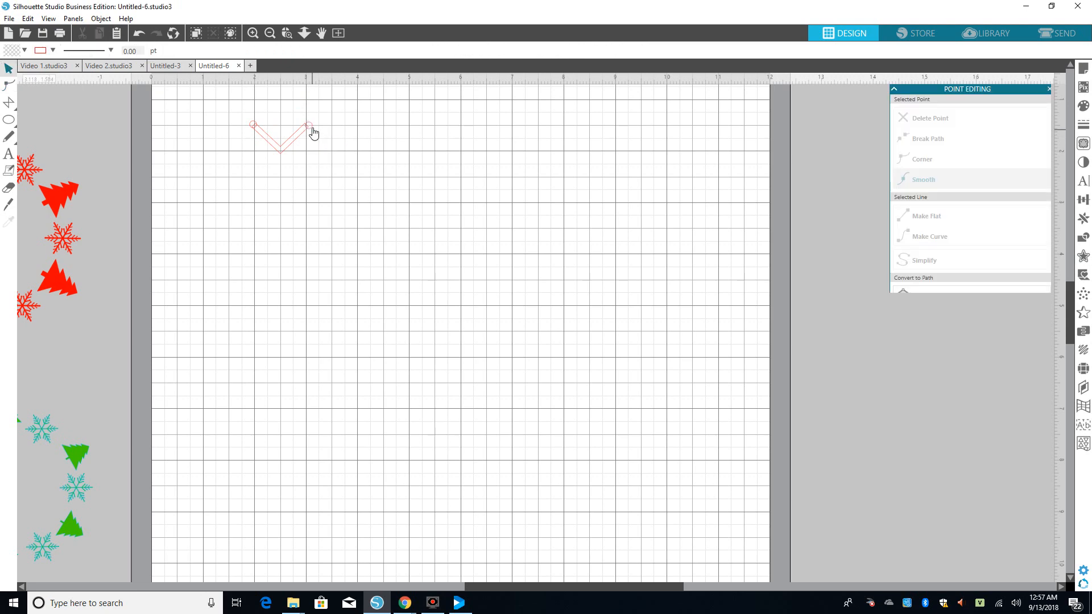
left_click(310, 128)
left_click_drag(310, 130, 312, 133)
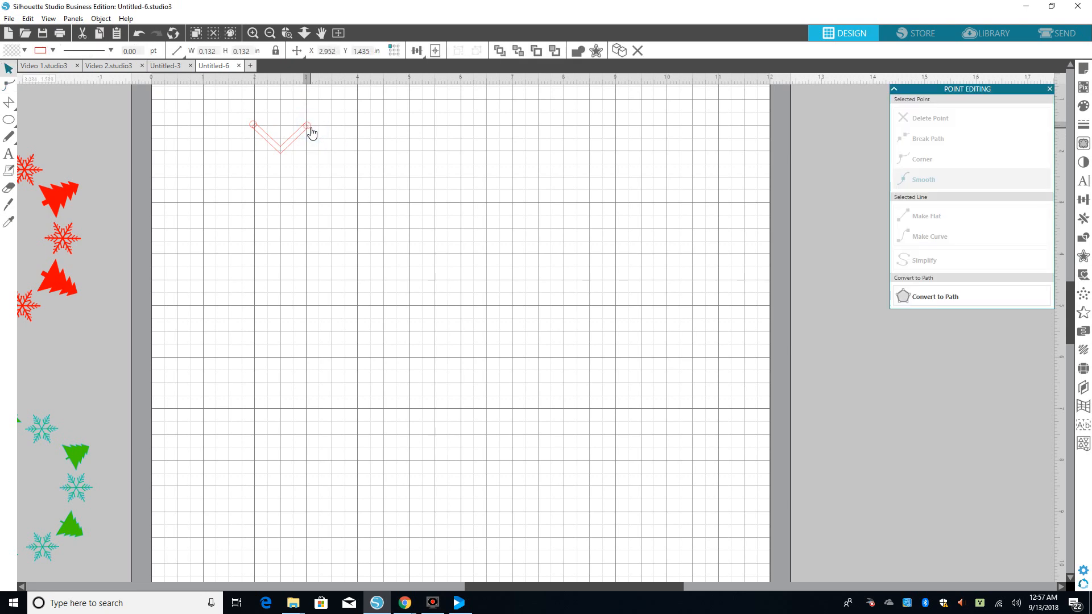
left_click(305, 160)
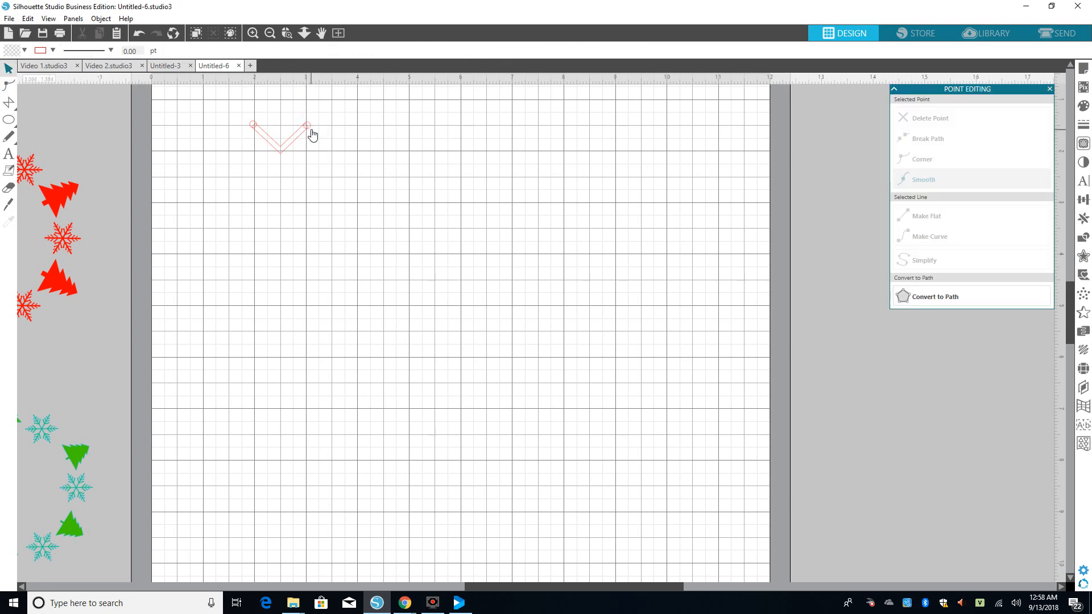
left_click(312, 132)
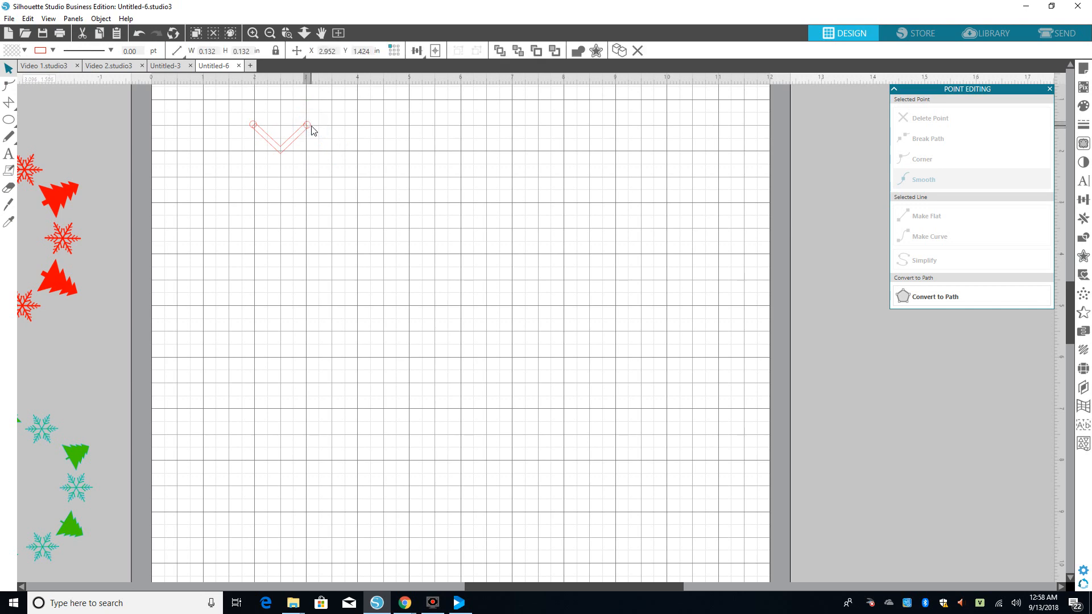
left_click(319, 138)
Weld the V outline and its two tip circles into a single shape
left_click_drag(234, 112, 350, 166)
left_click(288, 148)
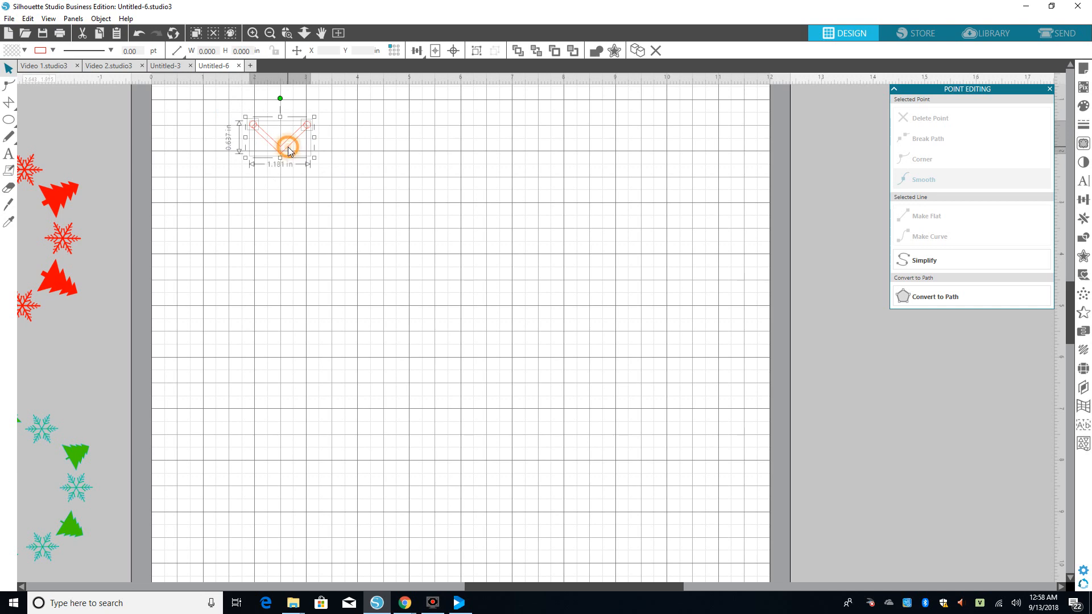
right_click(289, 149)
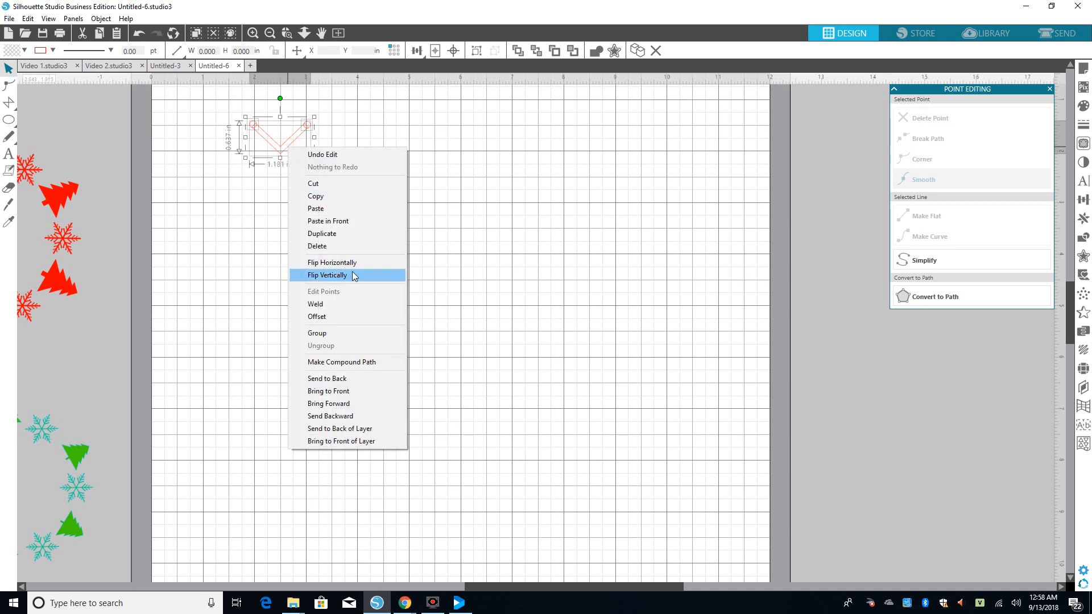
left_click(346, 305)
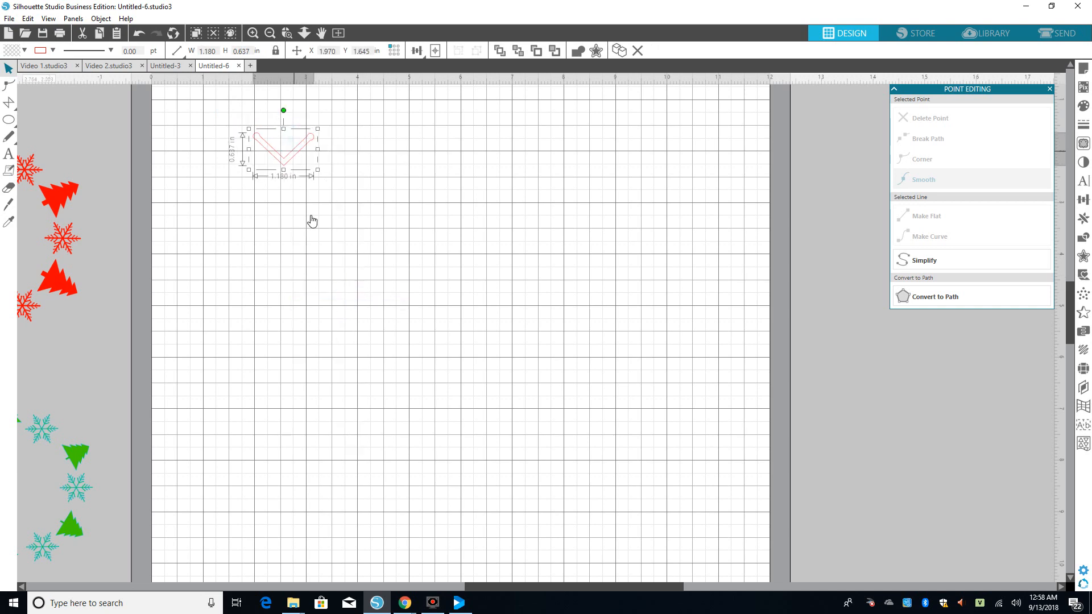
Move the welded V down the page to about X 1.87 in, Y 5.32 in
left_click_drag(301, 149, 317, 238)
left_click(366, 234)
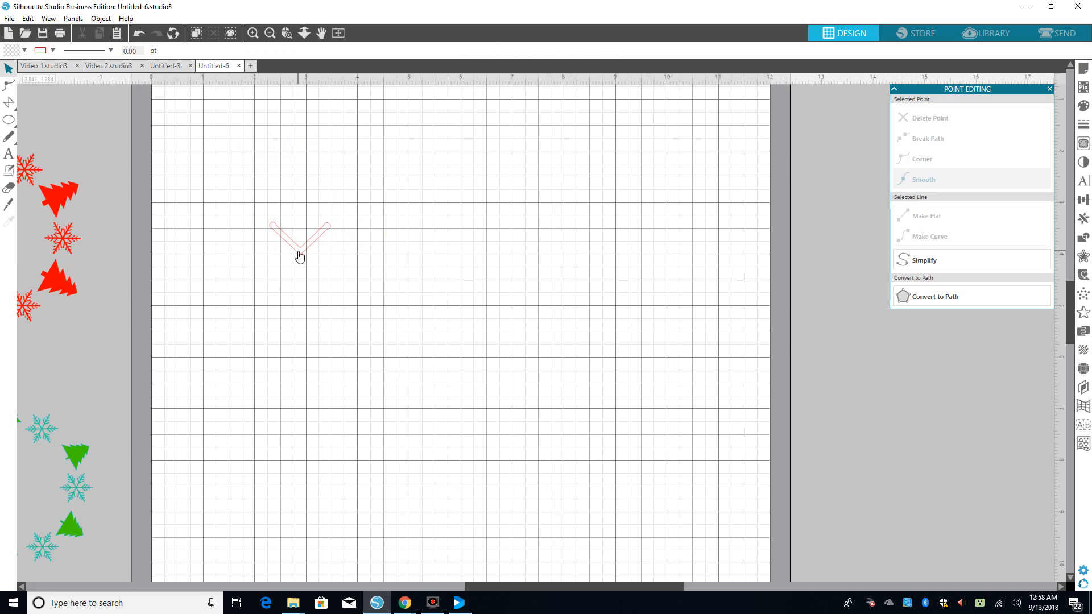
left_click_drag(296, 257, 279, 357)
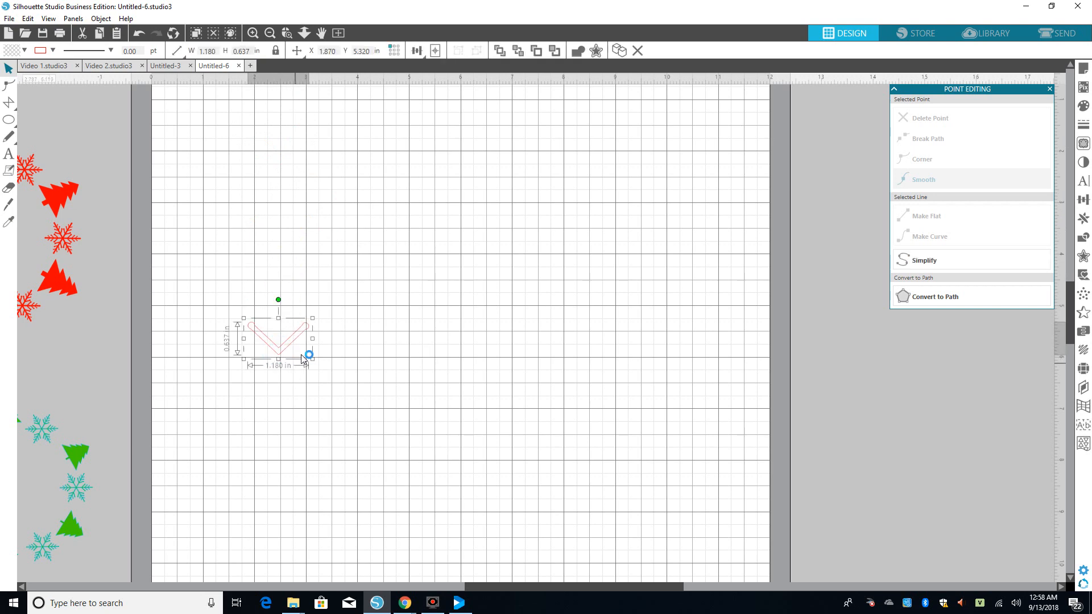
Duplicate the welded V directly above itself and scale the copy to 75%
left_click_drag(290, 346, 291, 313)
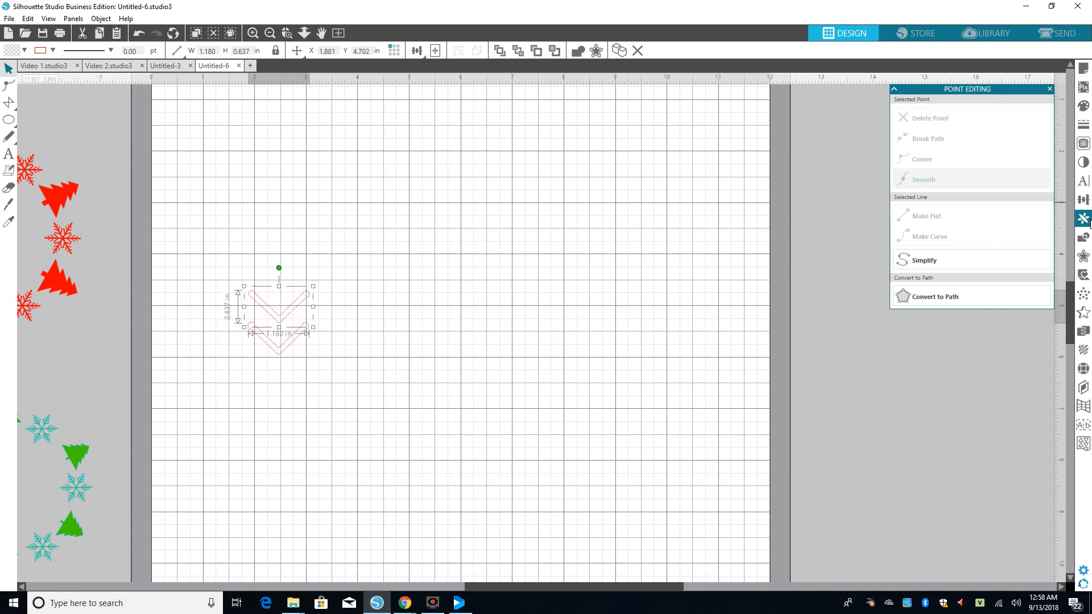
left_click(1084, 200)
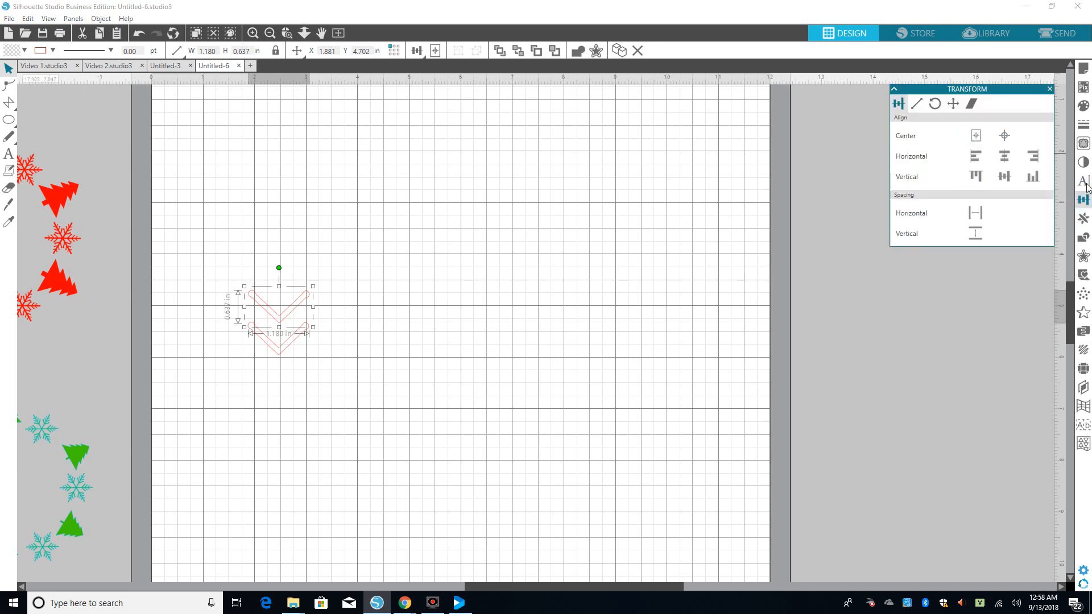
left_click(916, 103)
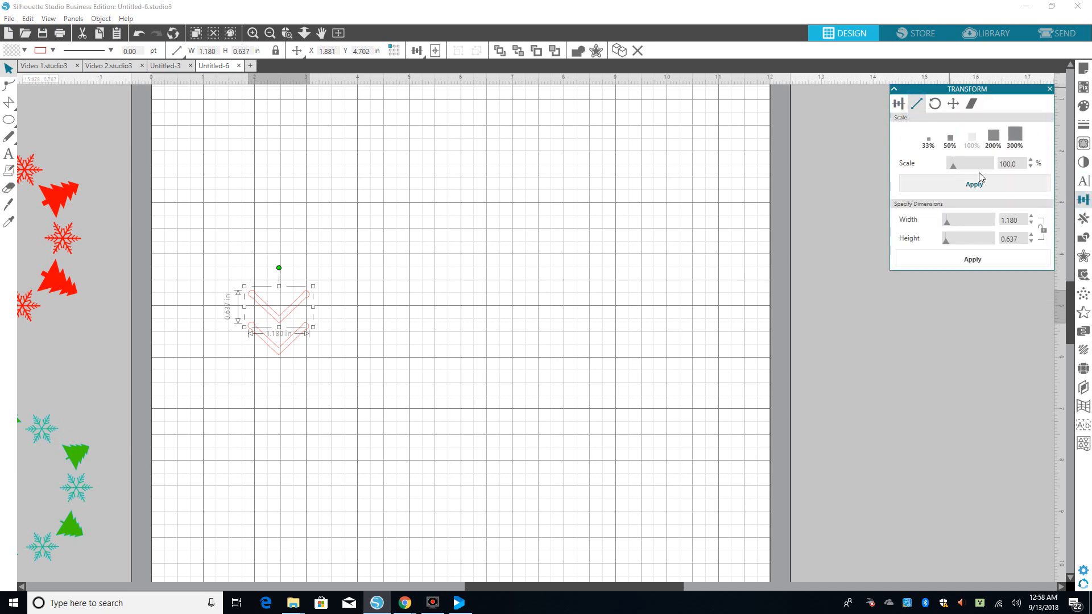
left_click_drag(1022, 165, 911, 167)
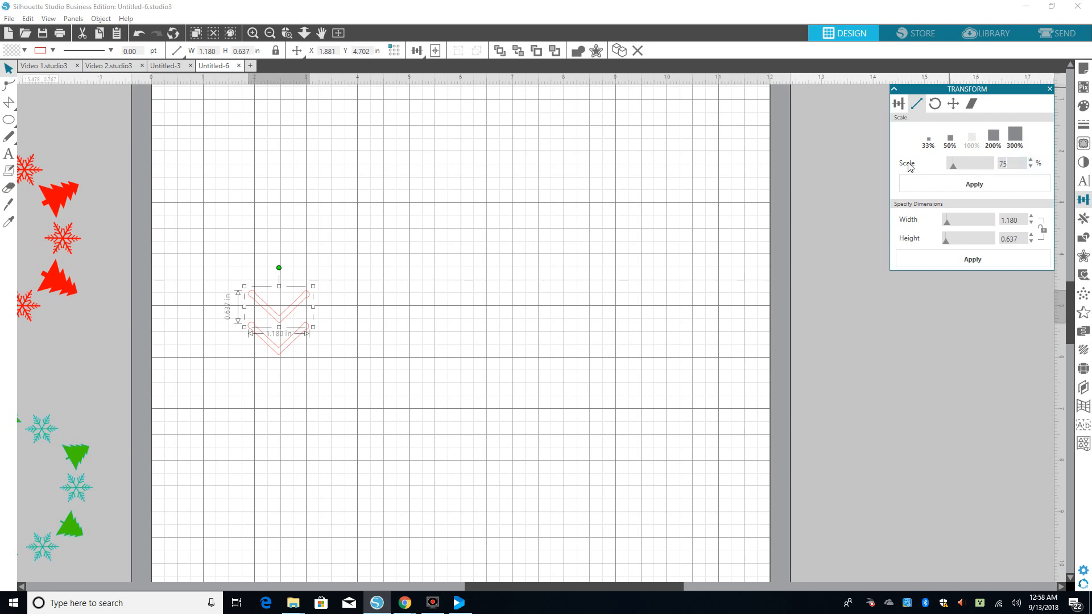
left_click(937, 188)
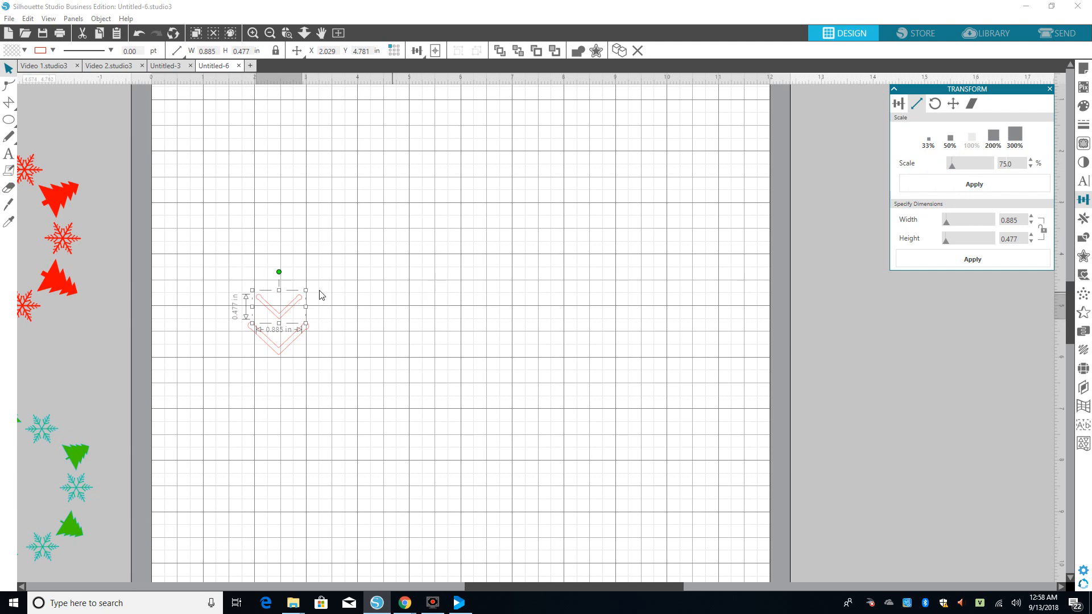
Duplicate the smaller V directly above itself and scale the new copy to 75%
left_click_drag(290, 311, 289, 281)
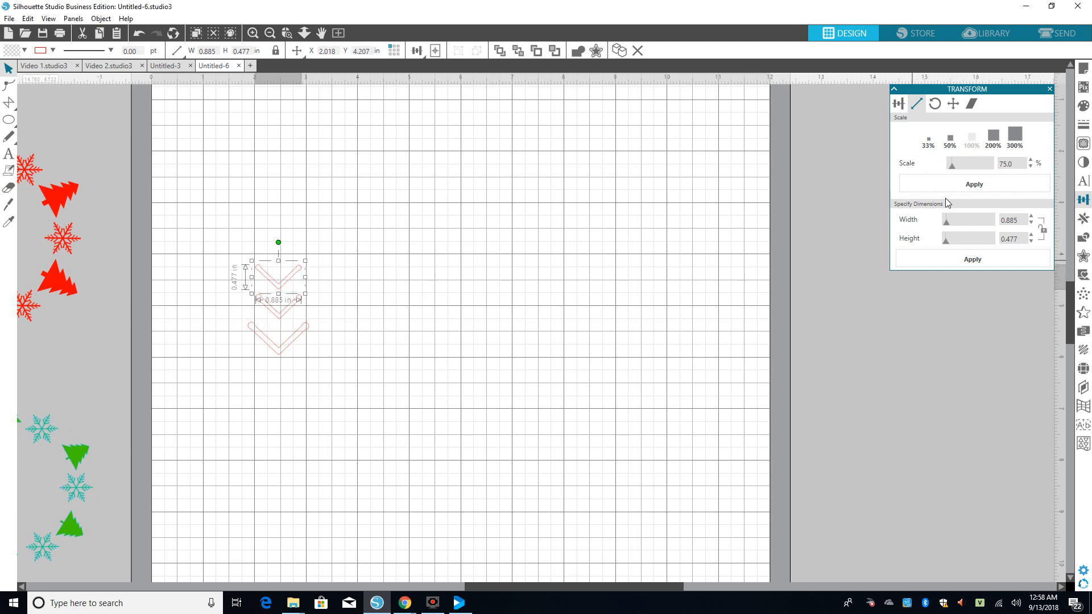
left_click(996, 184)
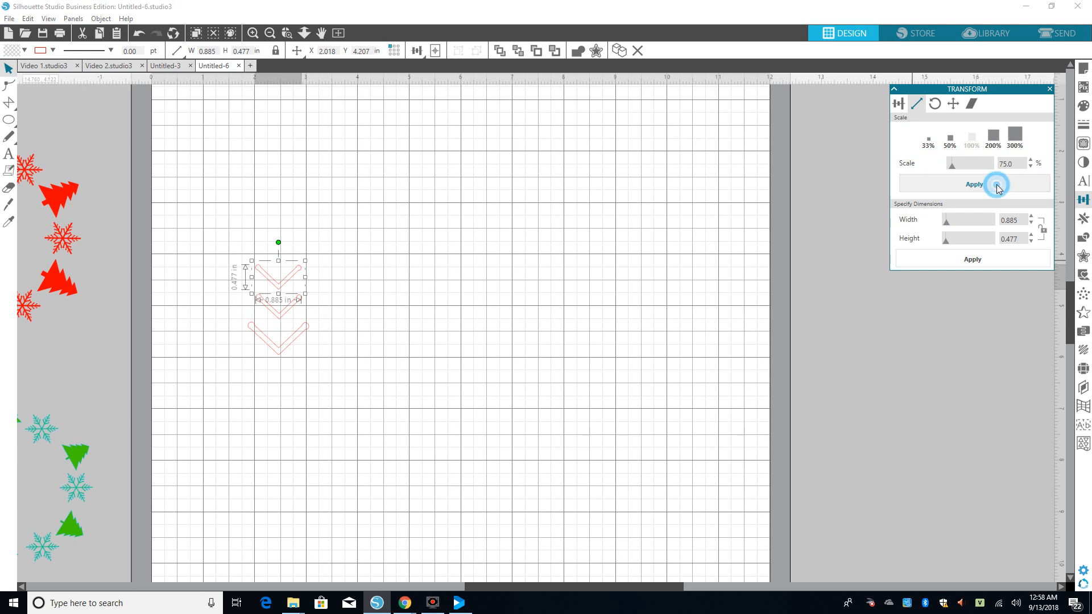
left_click(420, 285)
Move the two smaller V shapes so all three are centred and evenly stacked above one another
left_click_drag(276, 317, 282, 324)
left_click(279, 281)
left_click_drag(278, 281, 280, 297)
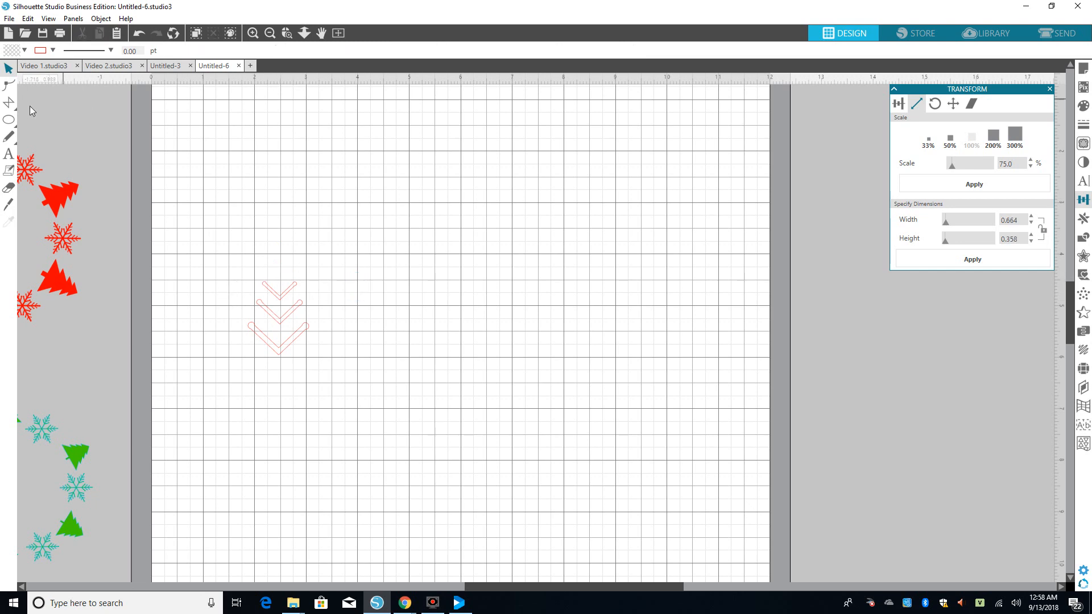
Draw a narrow vertical rectangle about 0.10 in wide and 1.89 in tall near the top of the page
left_click(10, 123)
left_click(25, 120)
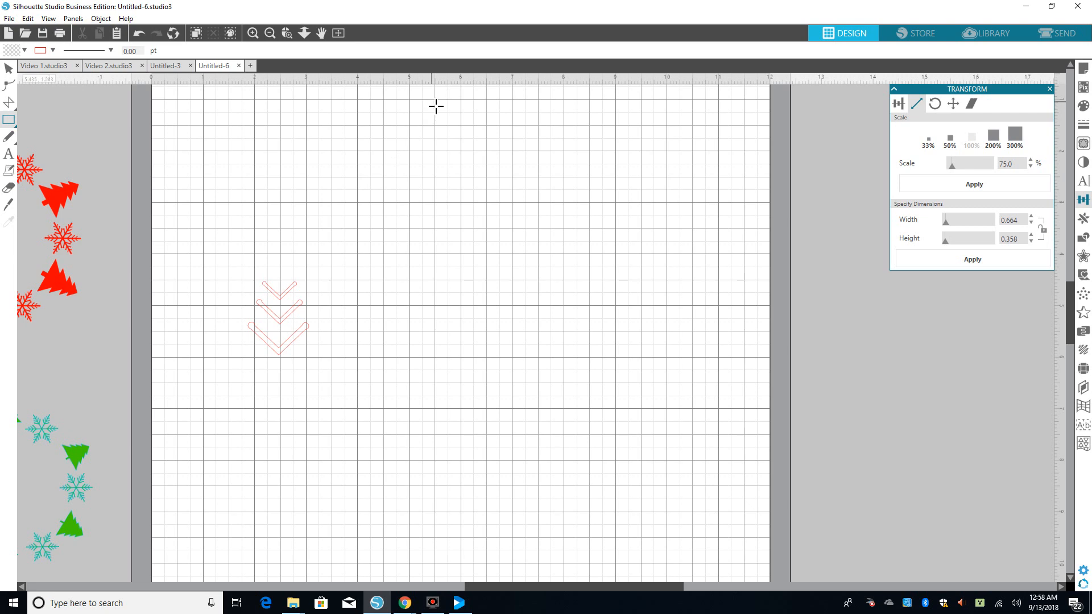
left_click_drag(433, 101, 433, 171)
left_click(436, 168)
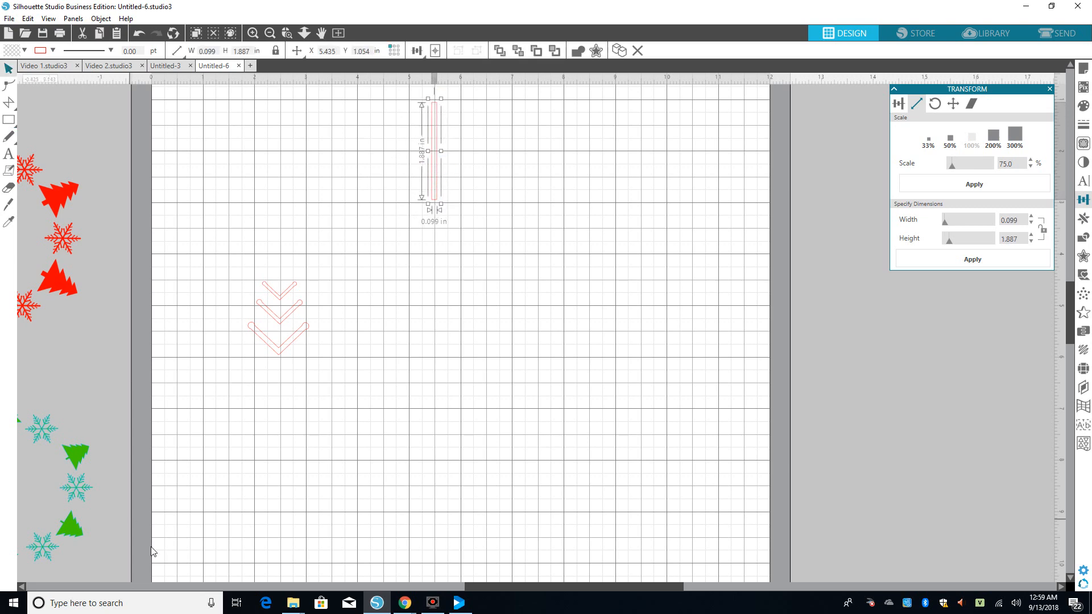
Move the narrow rectangle about 1 in down the page and resize it to 0.105 in wide by 1.995 in tall
left_click_drag(482, 585, 467, 585)
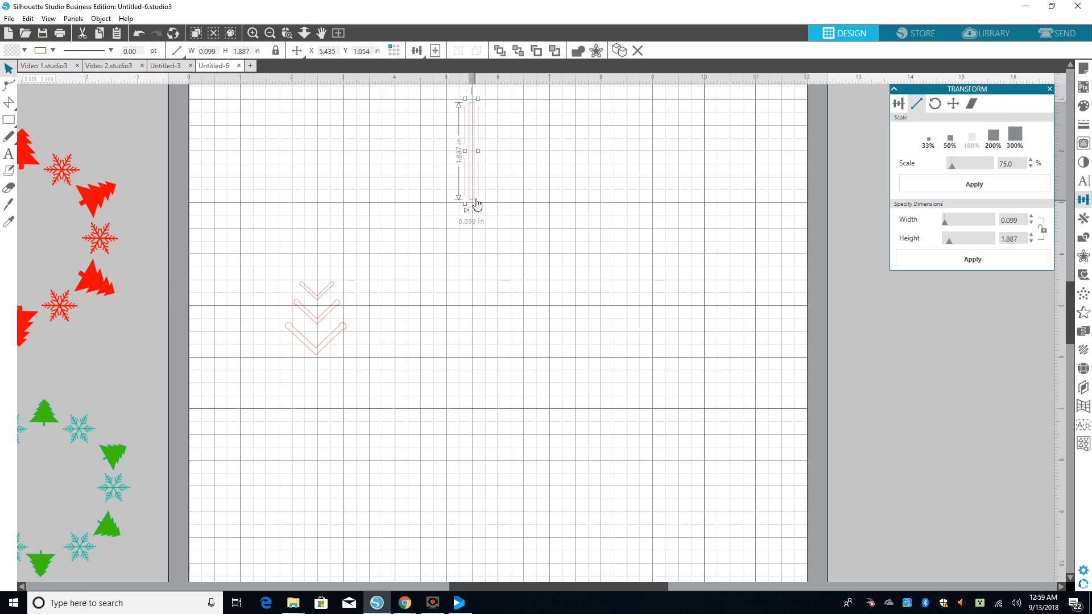
left_click_drag(473, 200, 477, 257)
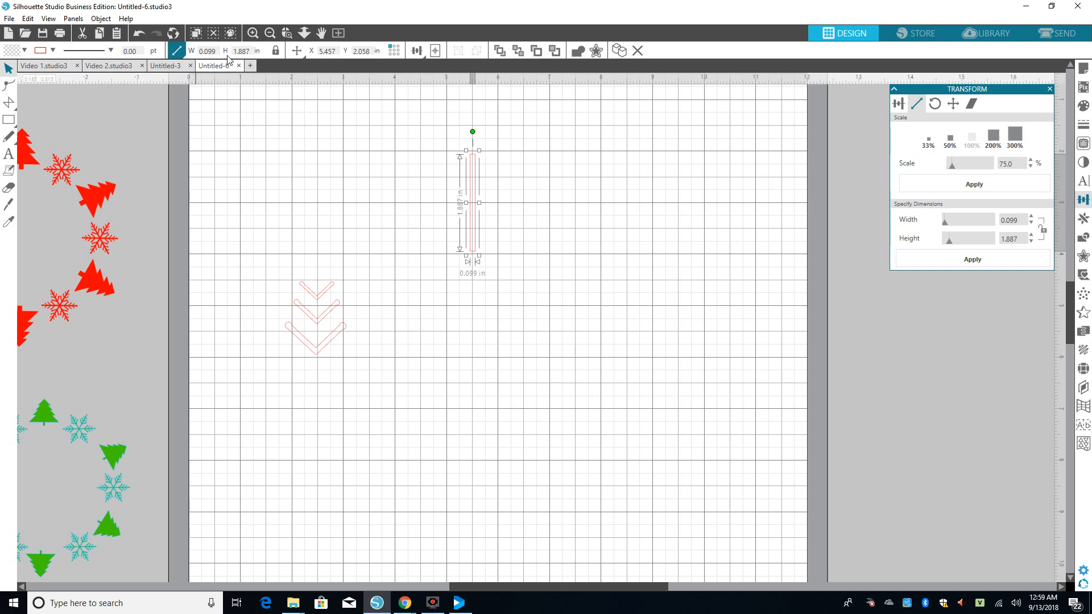
left_click(251, 54)
key("Return")
left_click(558, 155)
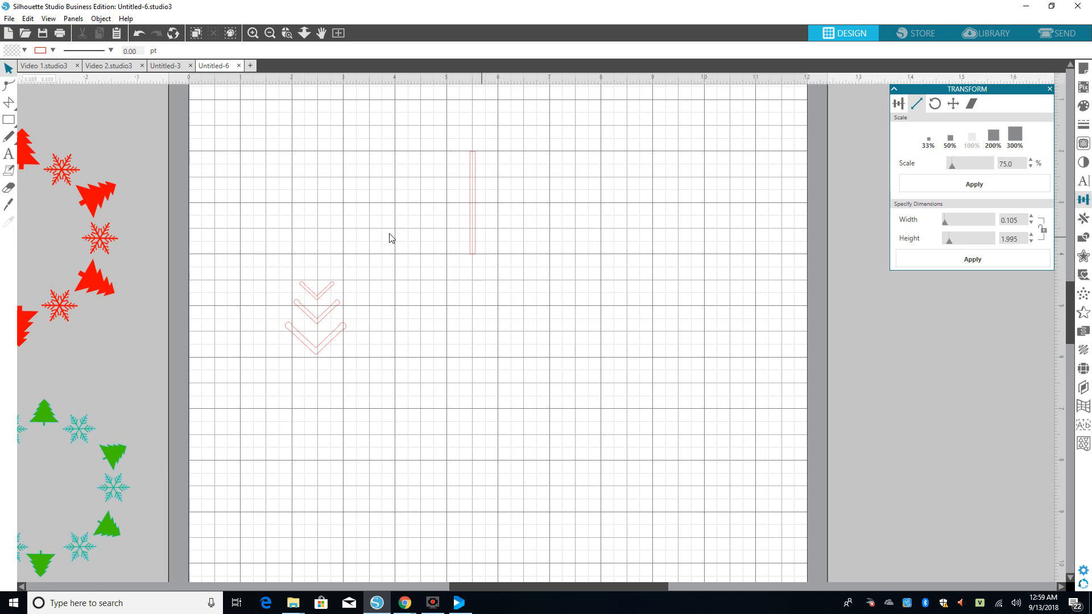
left_click(473, 257)
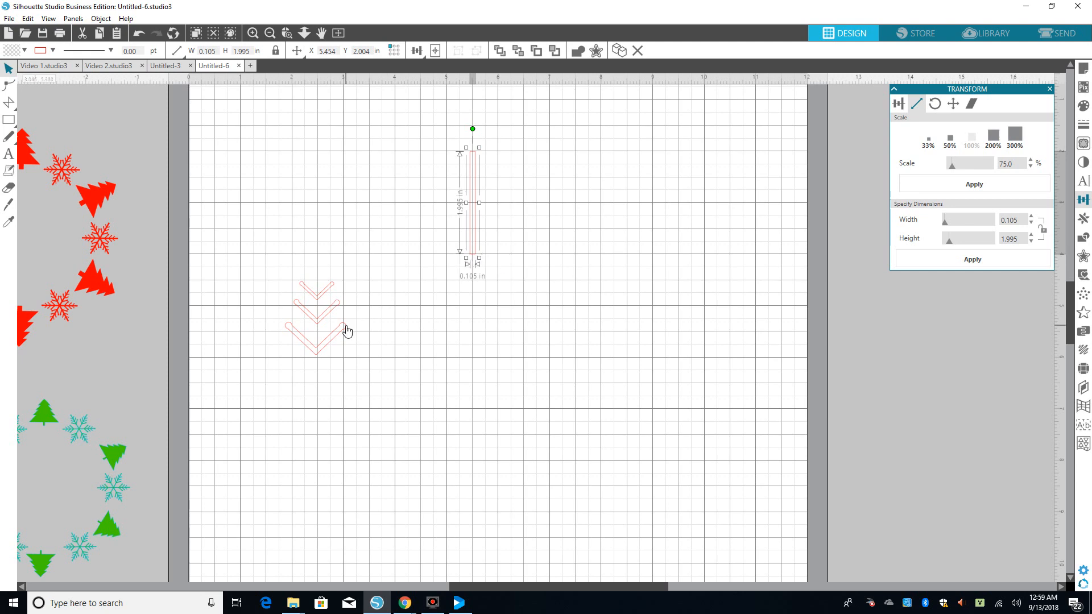
Move the three V shapes onto the narrow rectangle as branches, the largest lowest and the smallest highest
left_click_drag(347, 331, 501, 207)
left_click_drag(337, 303, 492, 187)
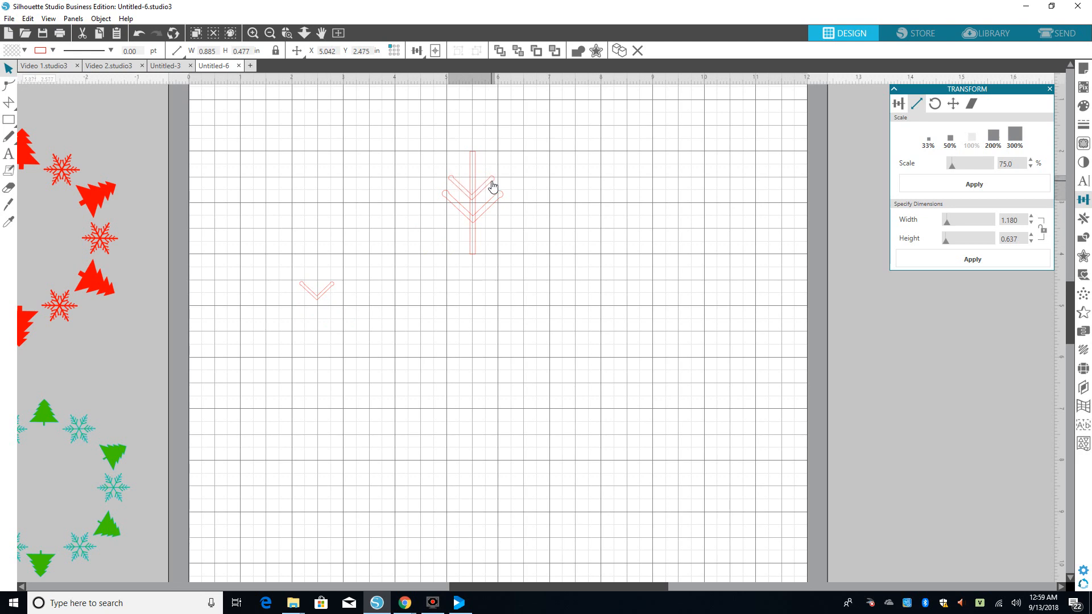
left_click(425, 316)
left_click_drag(331, 293, 487, 175)
left_click(529, 243)
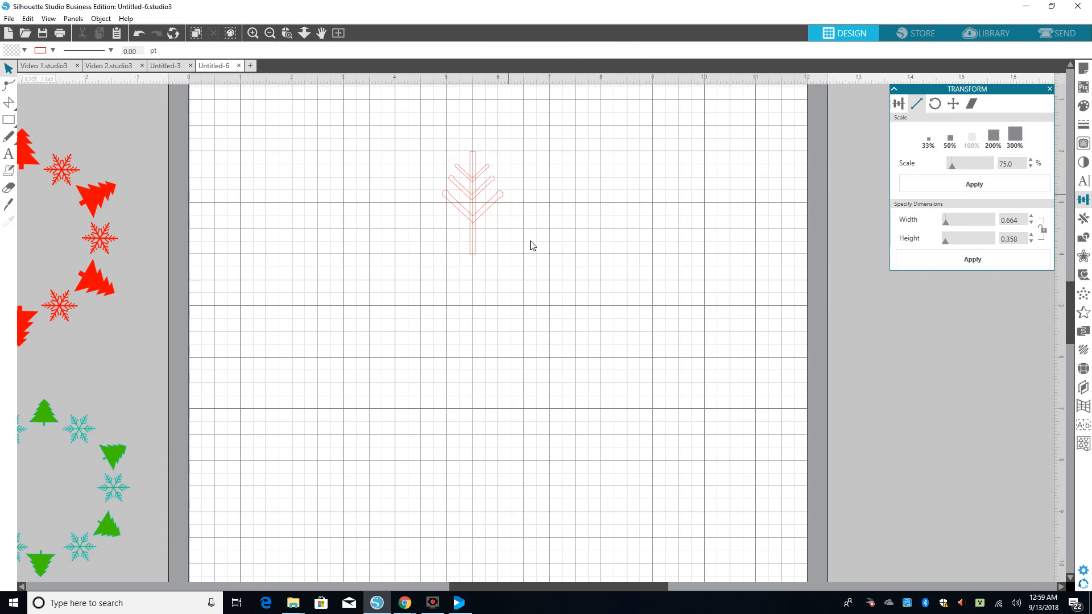
Draw a circle about 0.15 in in diameter and place it centred on the upper end of the stem
left_click(8, 120)
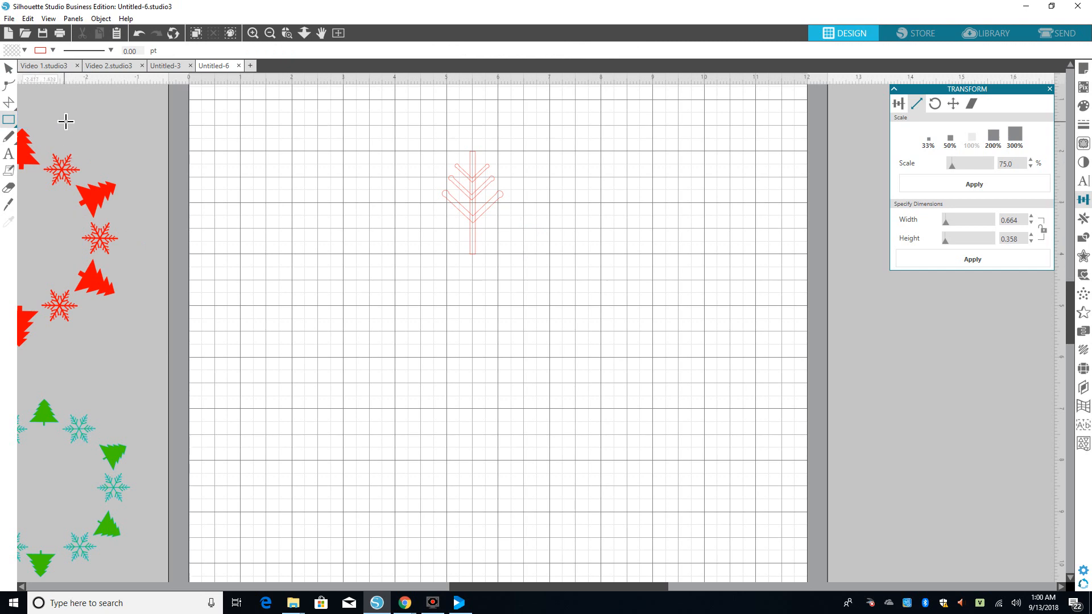
left_click(63, 121)
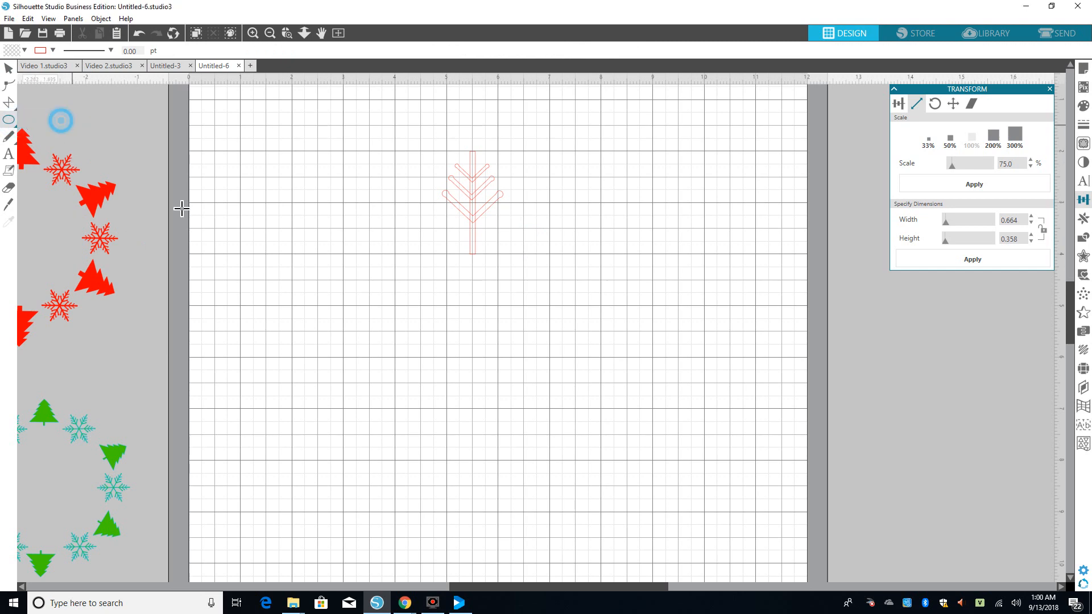
mouse_move(239, 257)
left_mouse_down()
mouse_move(254, 273)
mouse_move(483, 147)
left_mouse_up()
left_click(476, 154)
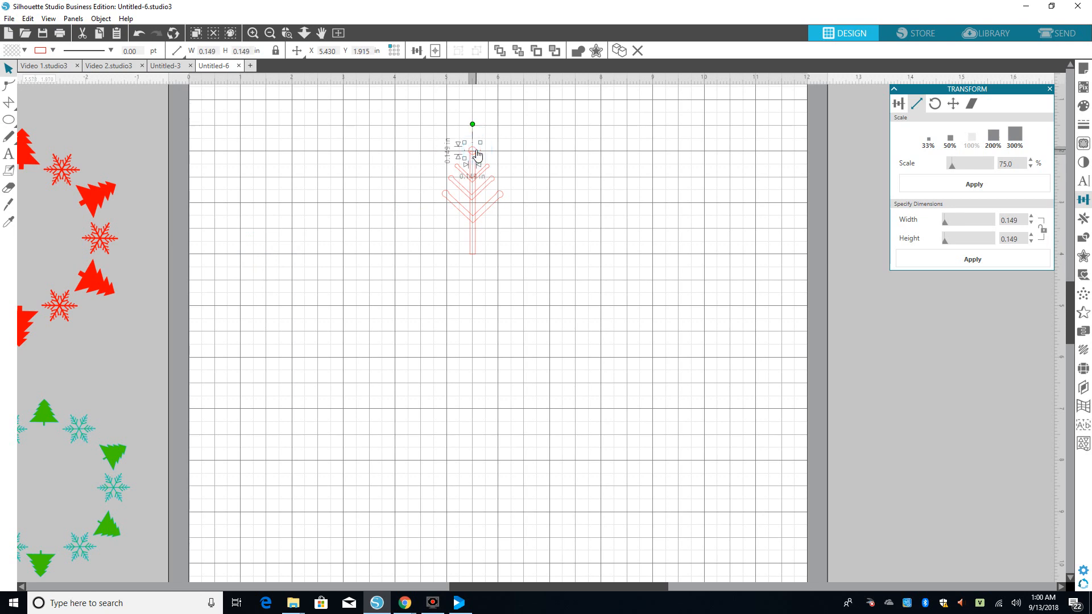
left_click(524, 151)
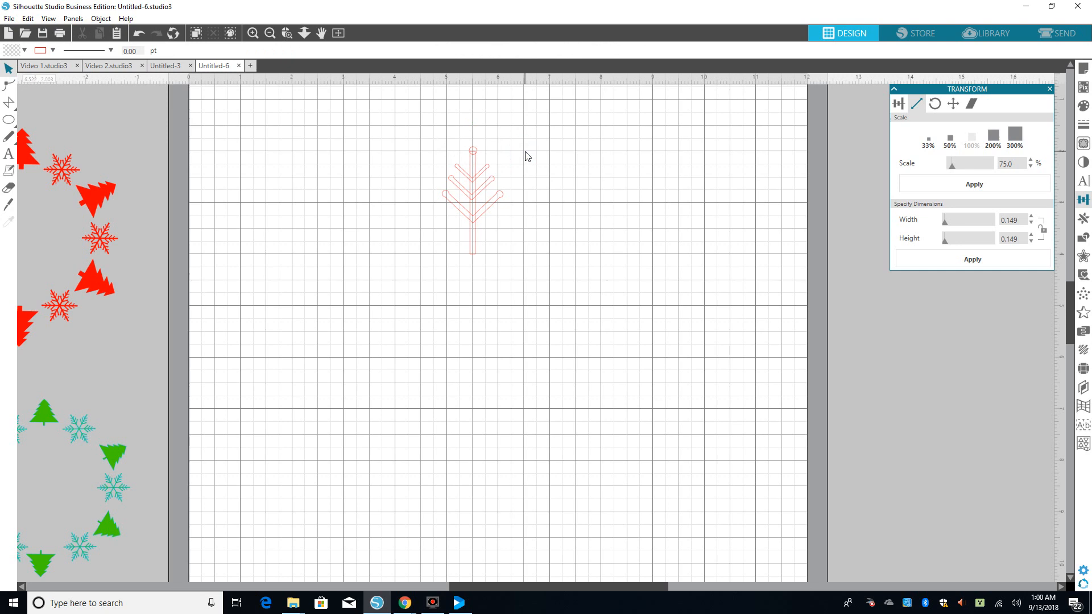
left_click(477, 155)
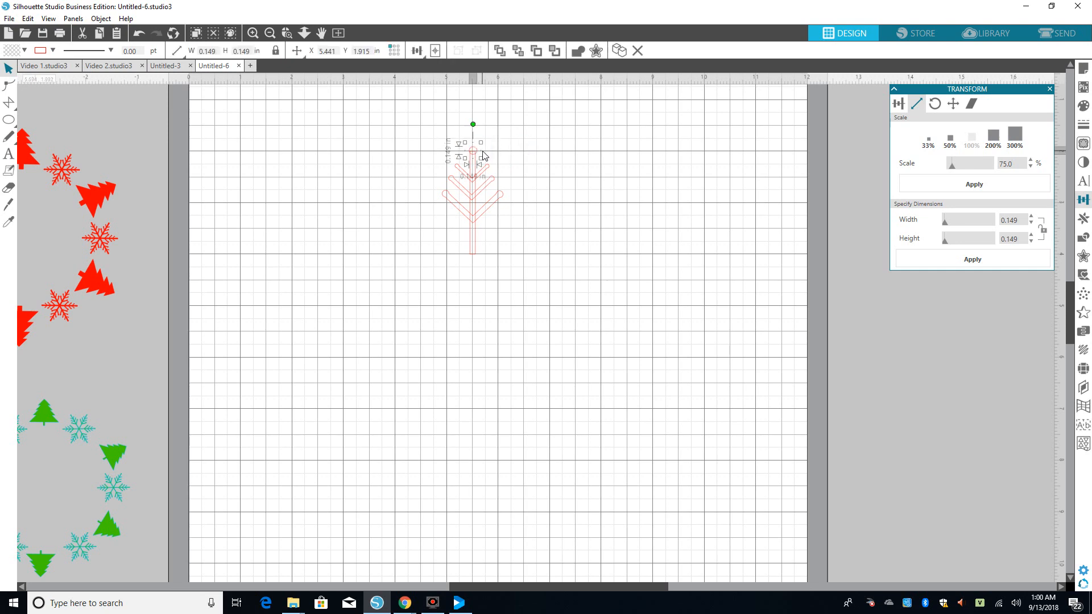
left_click_drag(479, 156, 477, 156)
left_click(517, 151)
Centre-align the stem, the three V shapes and the small circle along one vertical axis
left_click_drag(424, 127, 485, 279)
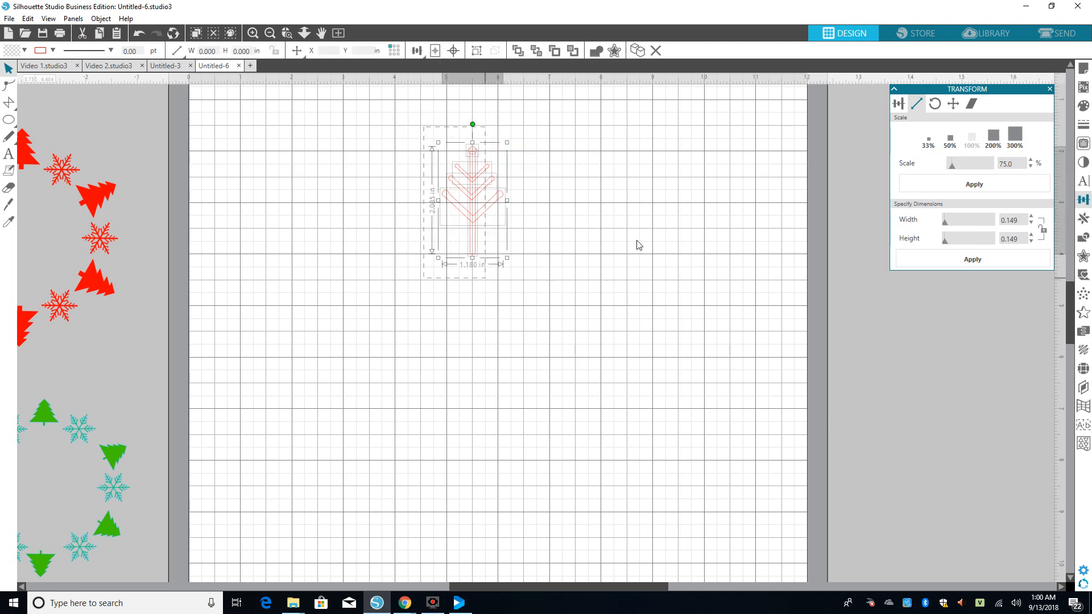
left_click(101, 18)
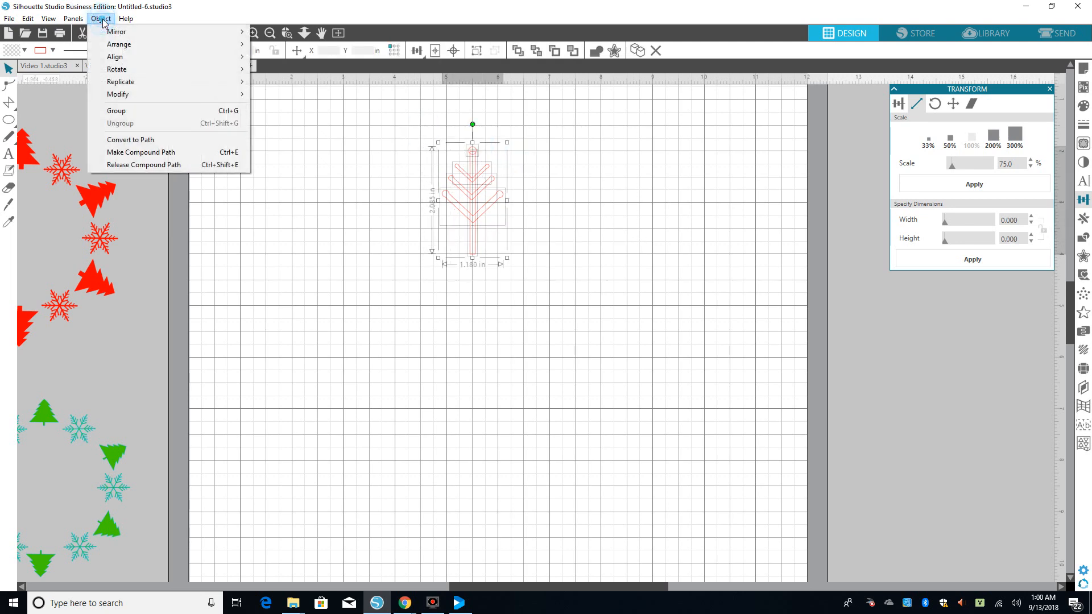
mouse_move(116, 57)
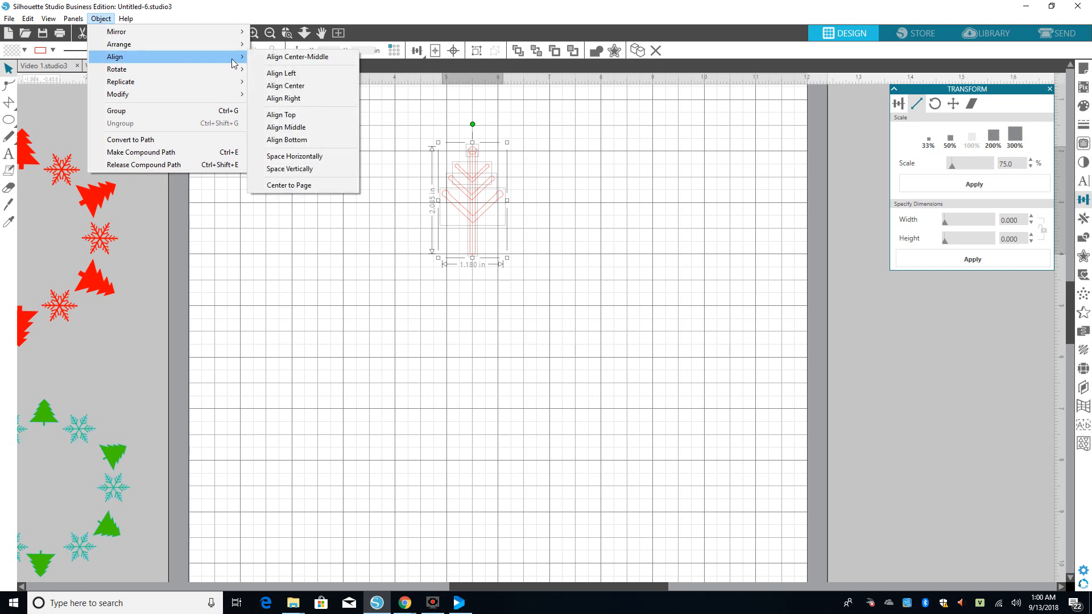
left_click(298, 90)
left_click(330, 186)
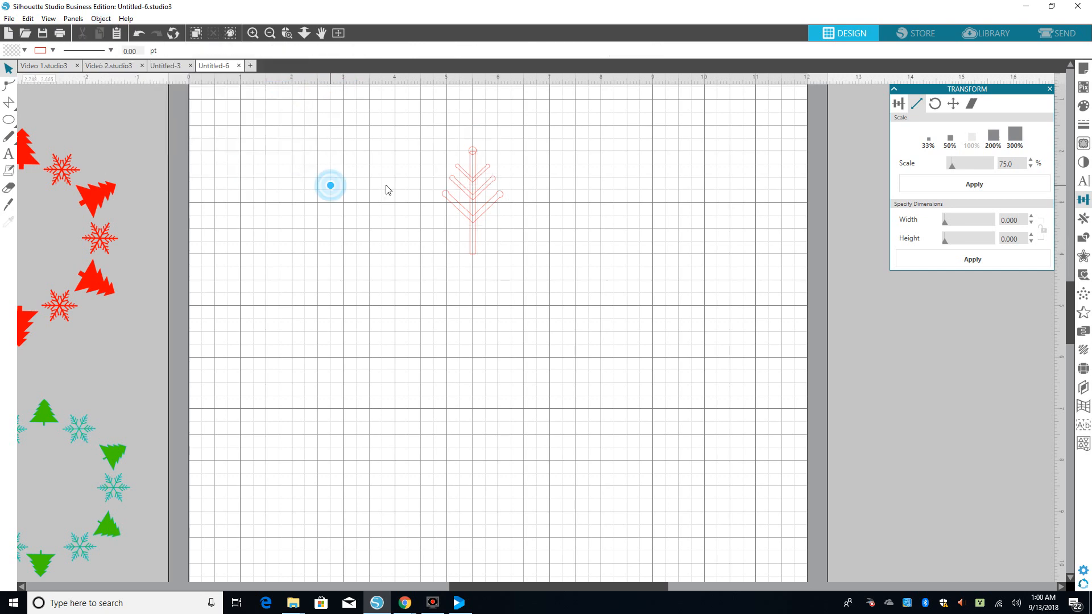
Weld all the branch shapes into one and move the welded branch slightly down to about X 4.85 in, Y 2.15 in
left_click_drag(416, 124, 519, 275)
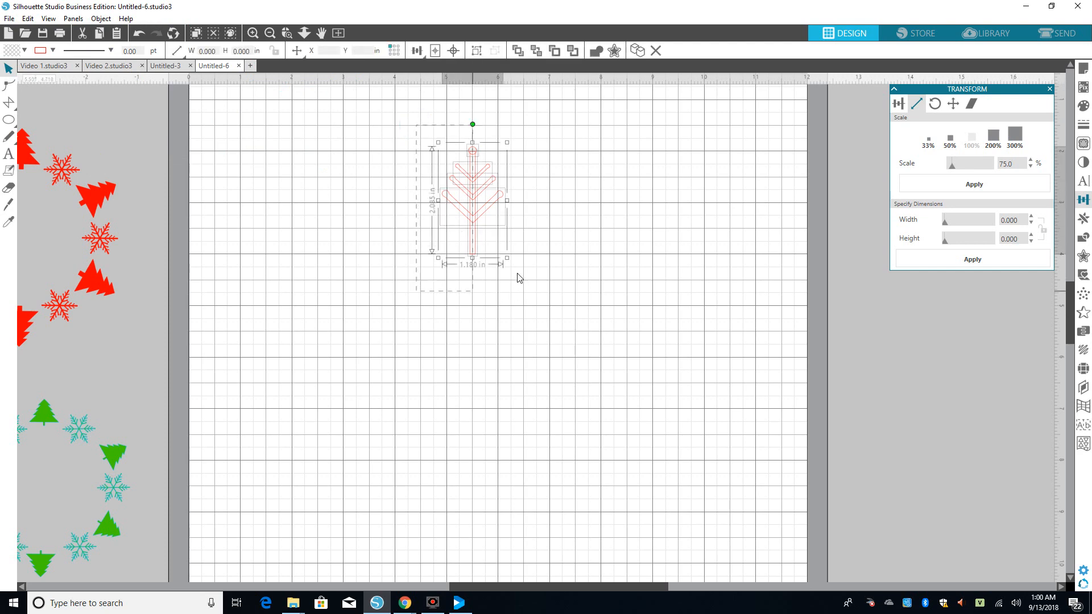
right_click(458, 237)
left_click(538, 397)
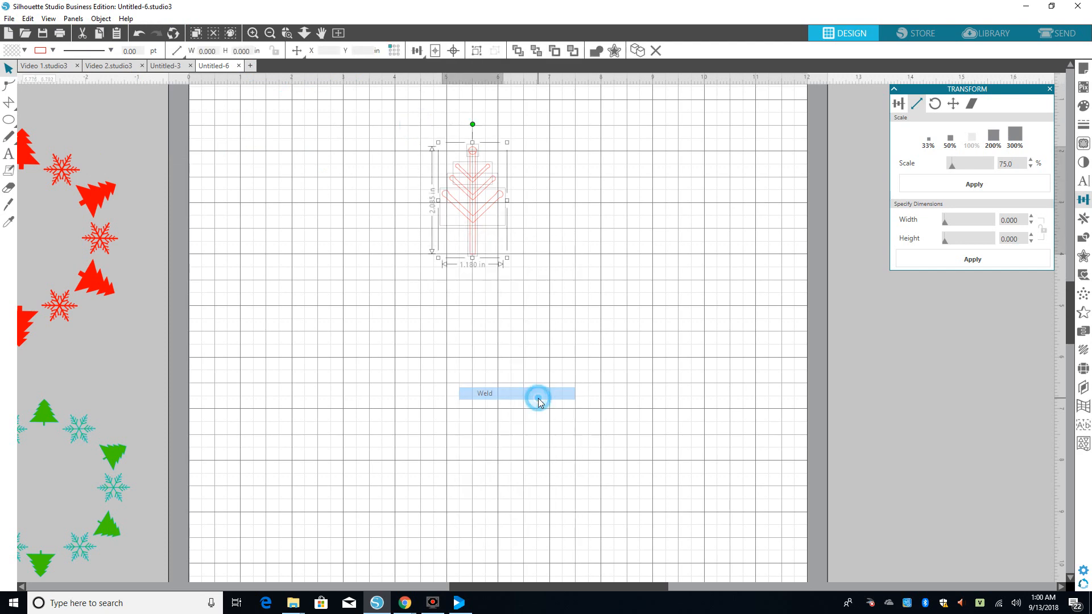
mouse_move(472, 257)
left_mouse_down()
mouse_move(462, 253)
mouse_move(468, 269)
left_mouse_up()
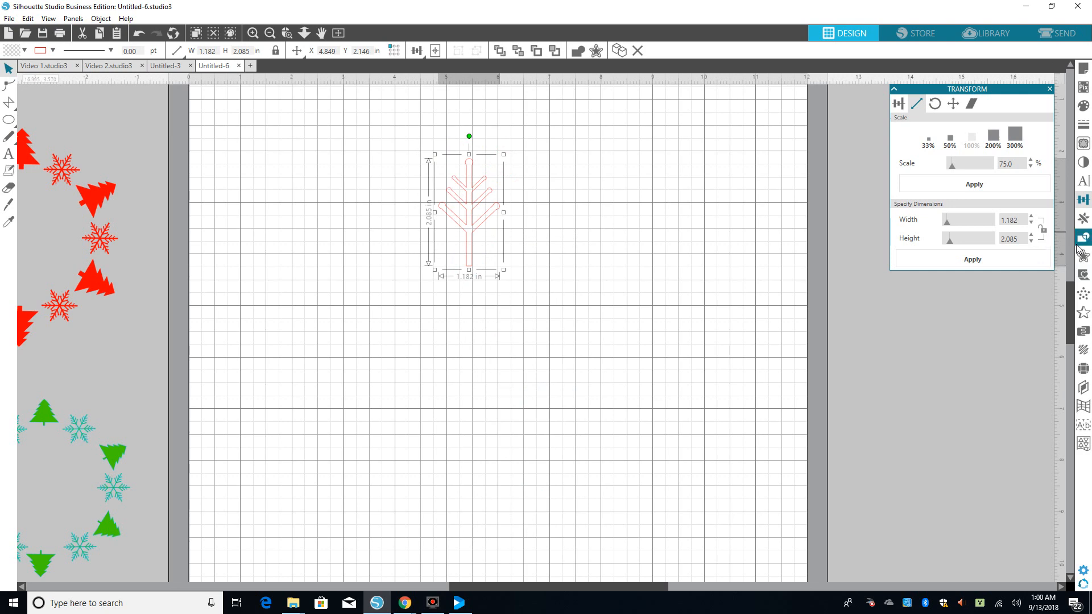
Set the branch's centre of rotation at the lower end of its stem and create five rotated copies around it
left_click(1087, 220)
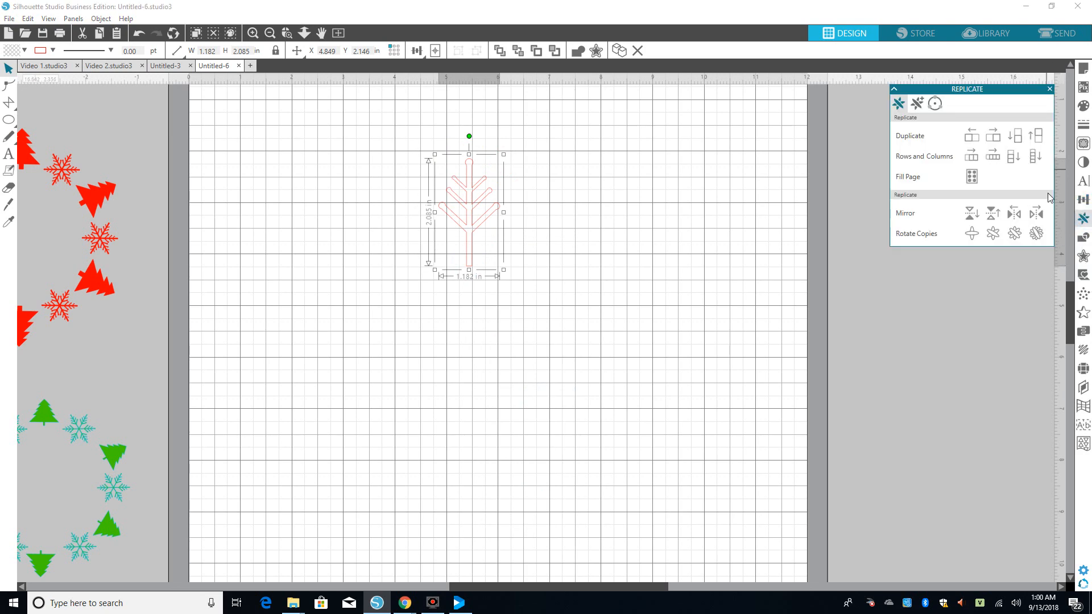
left_click(475, 228)
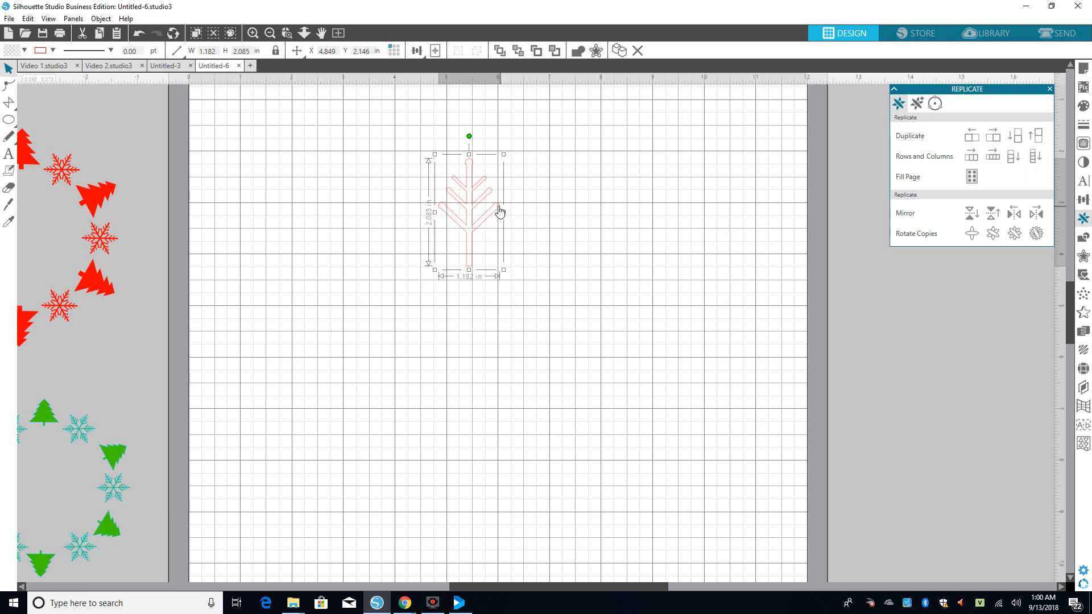
left_click(468, 210)
left_click(468, 266)
left_click(471, 277)
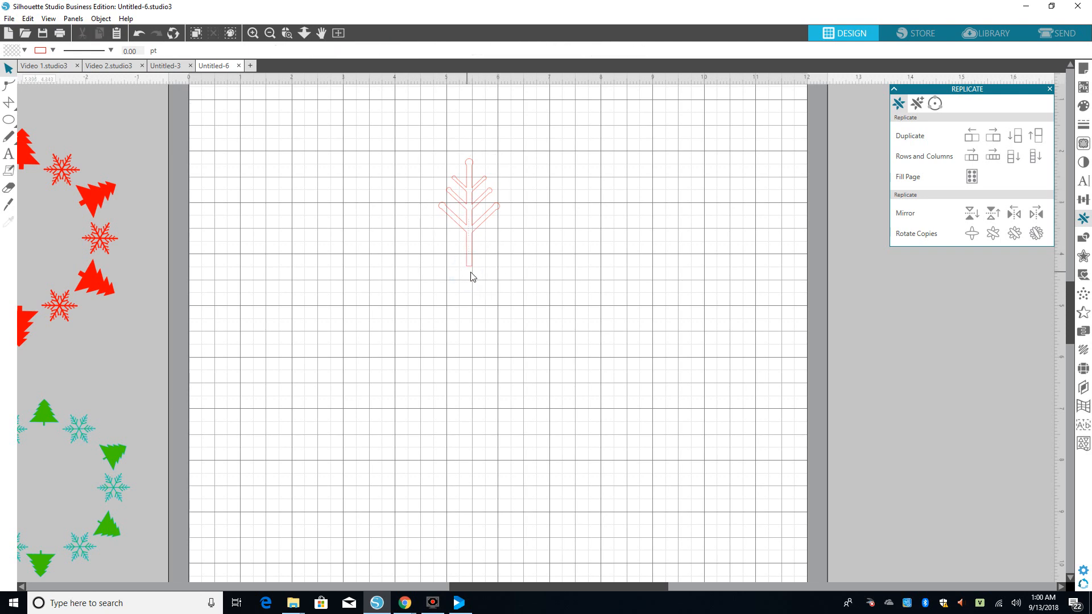
left_click(471, 233)
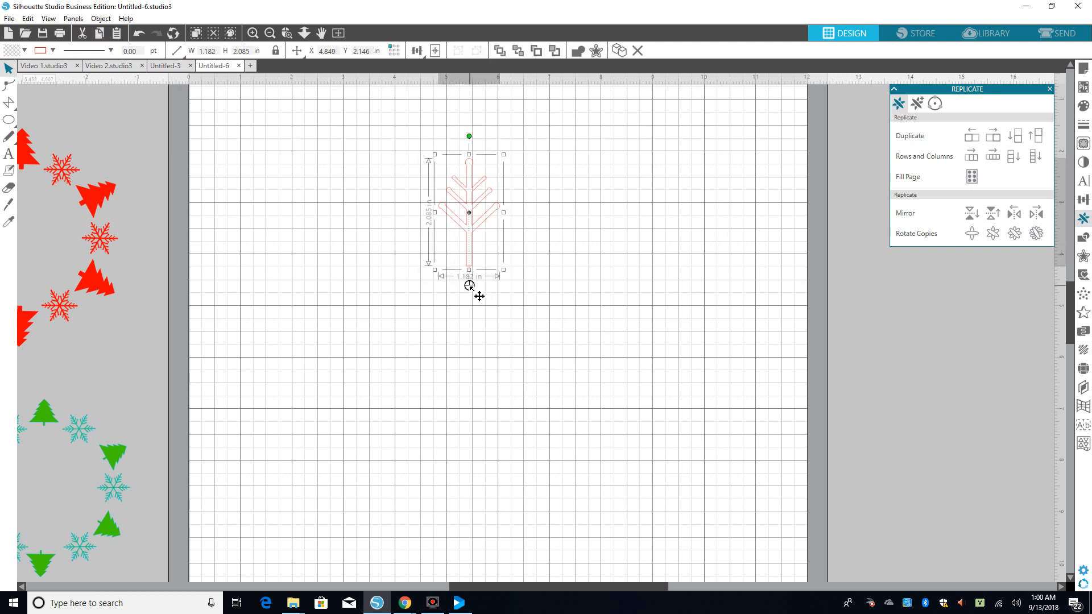
left_click(470, 284)
left_click(1015, 235)
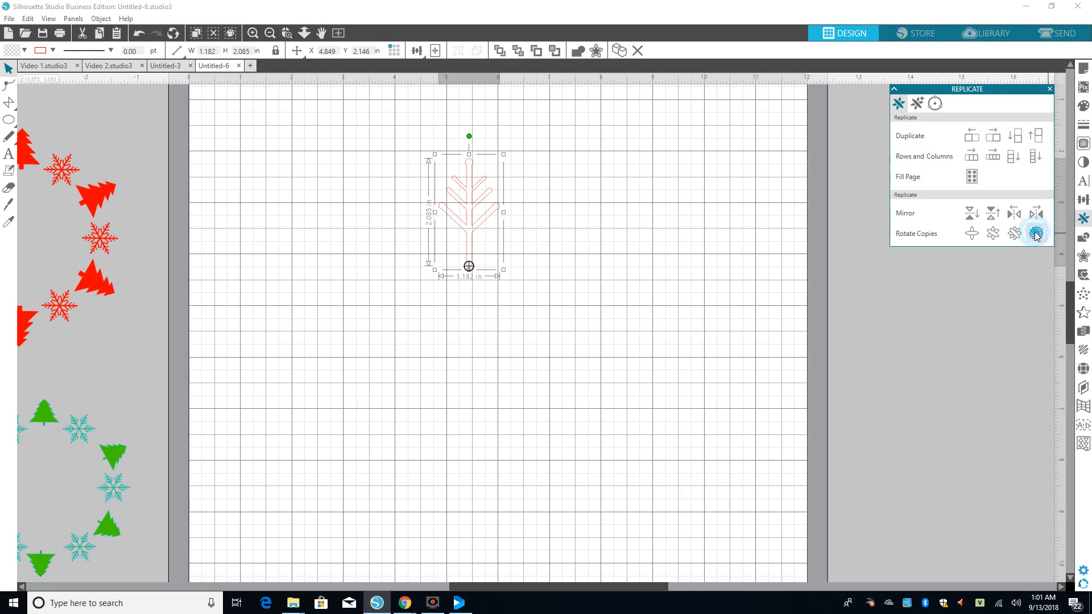
left_click(633, 258)
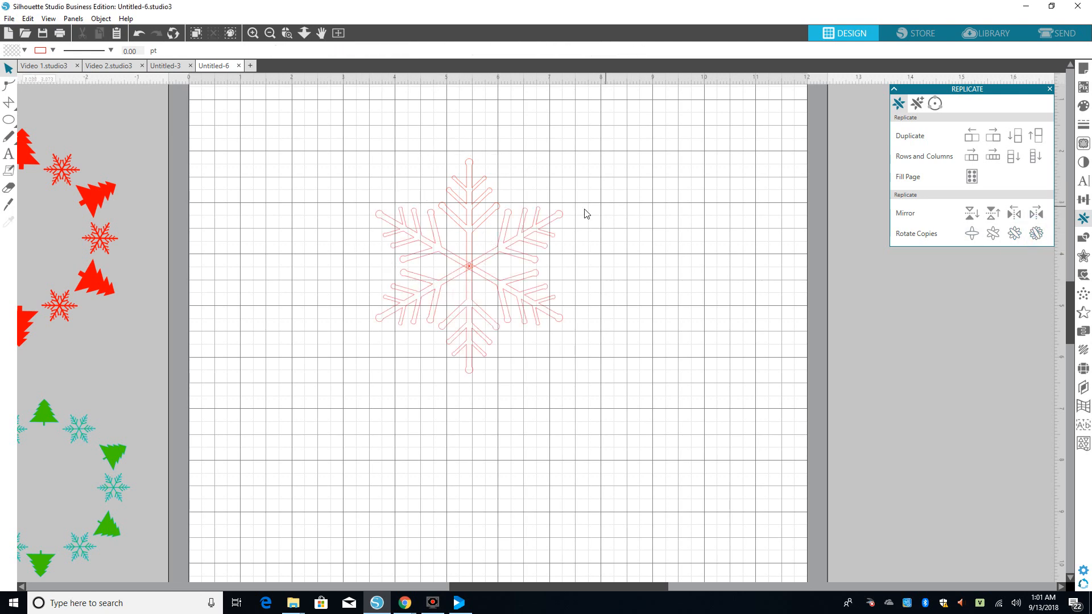
Move the lower-left arm slightly away from the snowflake's centre, then undo the move
left_click(436, 325)
left_click(609, 275)
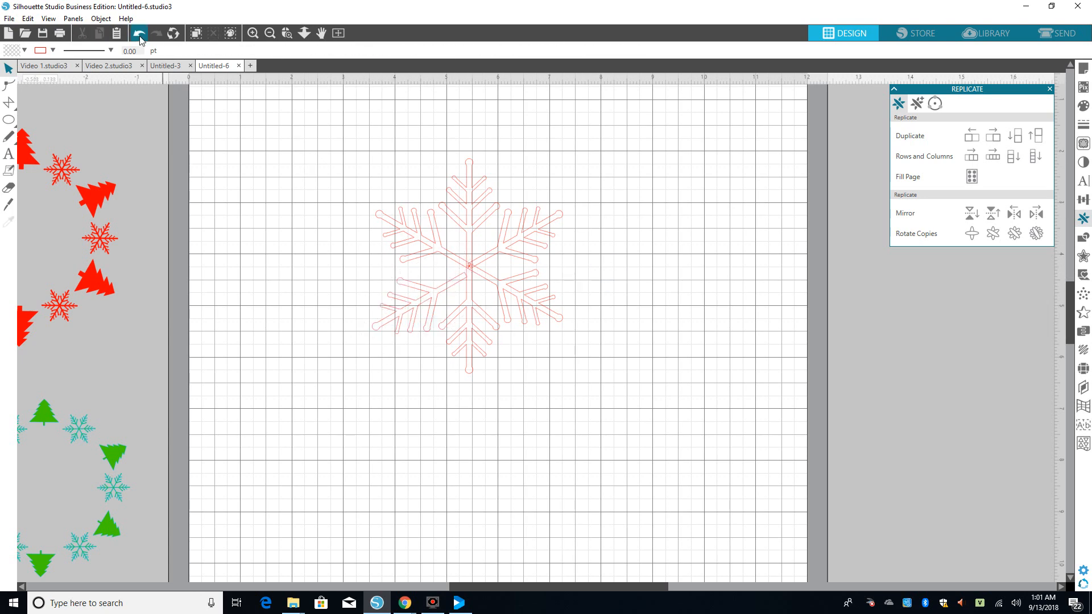
left_click(468, 278)
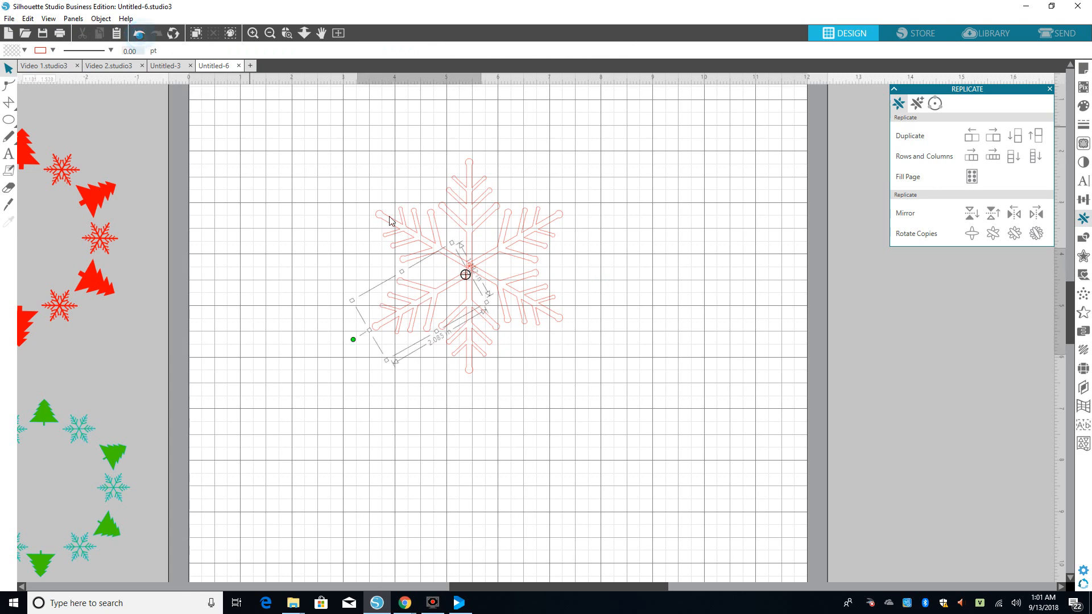
left_click(139, 33)
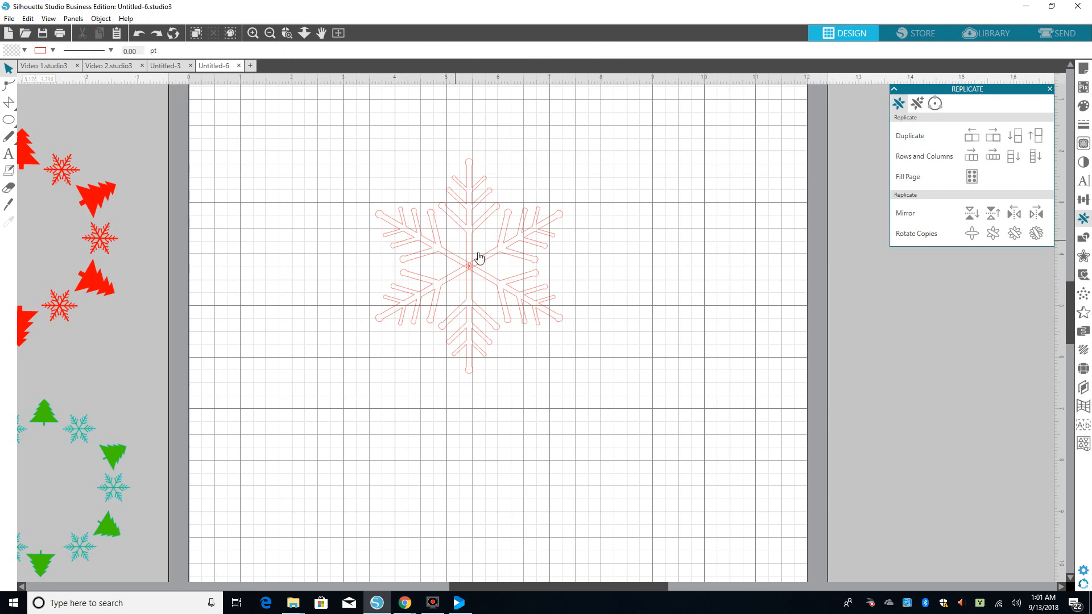
Weld the six arms into a single snowflake, shrink it and move it to the upper-left area of the page
left_click_drag(349, 143, 600, 398)
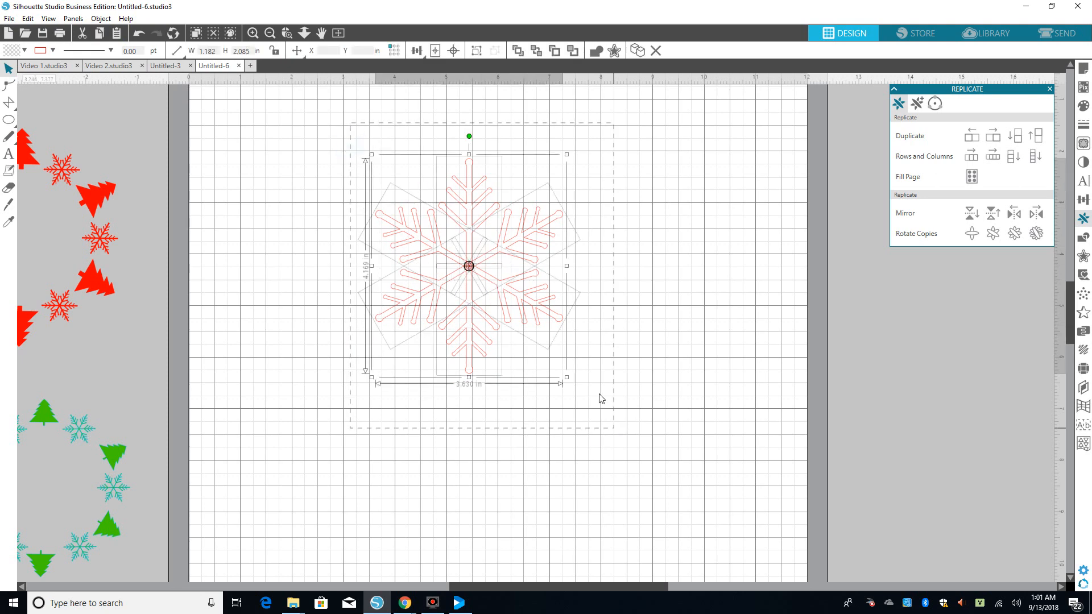
right_click(520, 323)
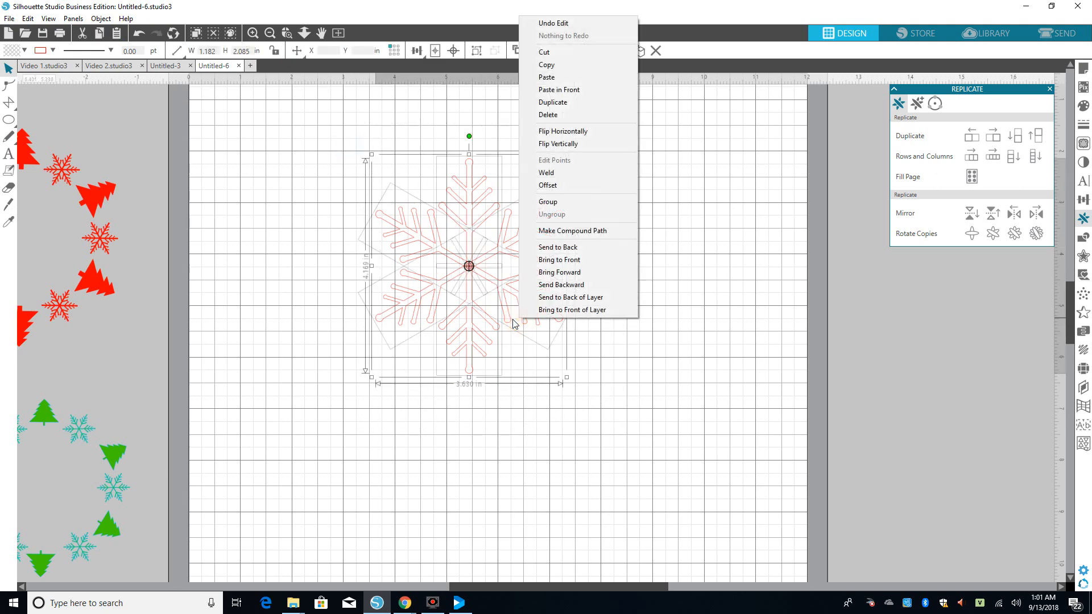
left_click(556, 173)
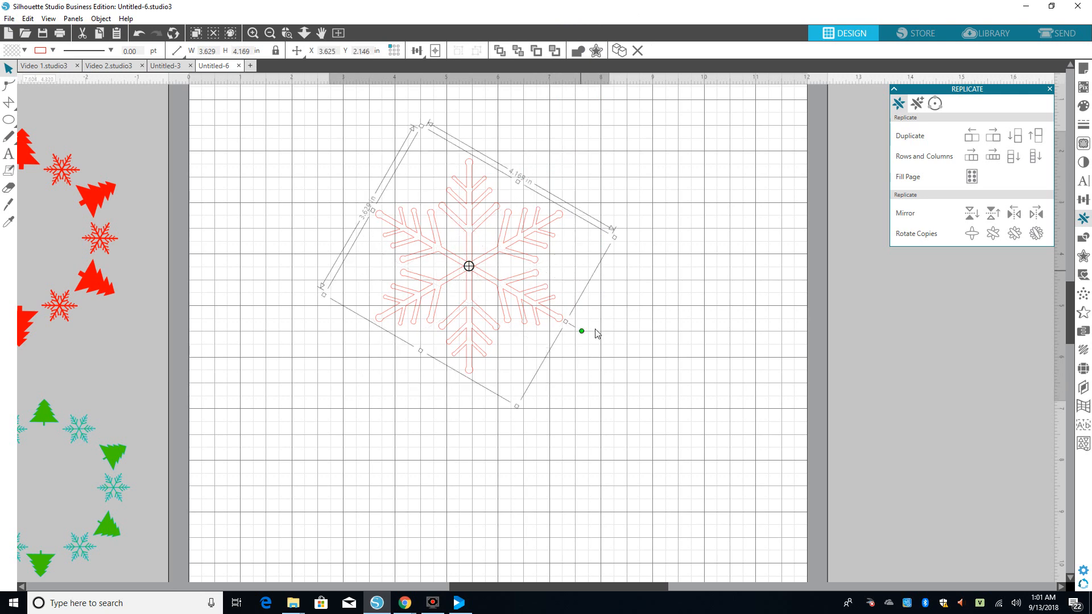
left_click_drag(619, 243, 264, 236)
Draw a large circle about 7.07 in in diameter beside the snowflake, move it up the page and open its points for editing
left_click(8, 120)
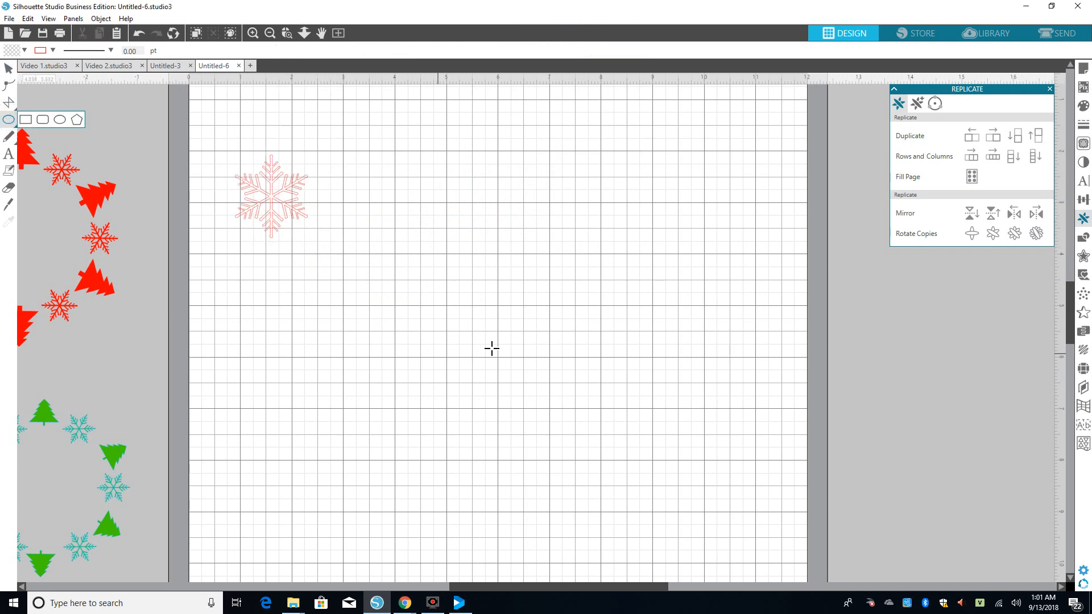
left_click_drag(331, 224, 680, 563)
left_click_drag(658, 488, 641, 403)
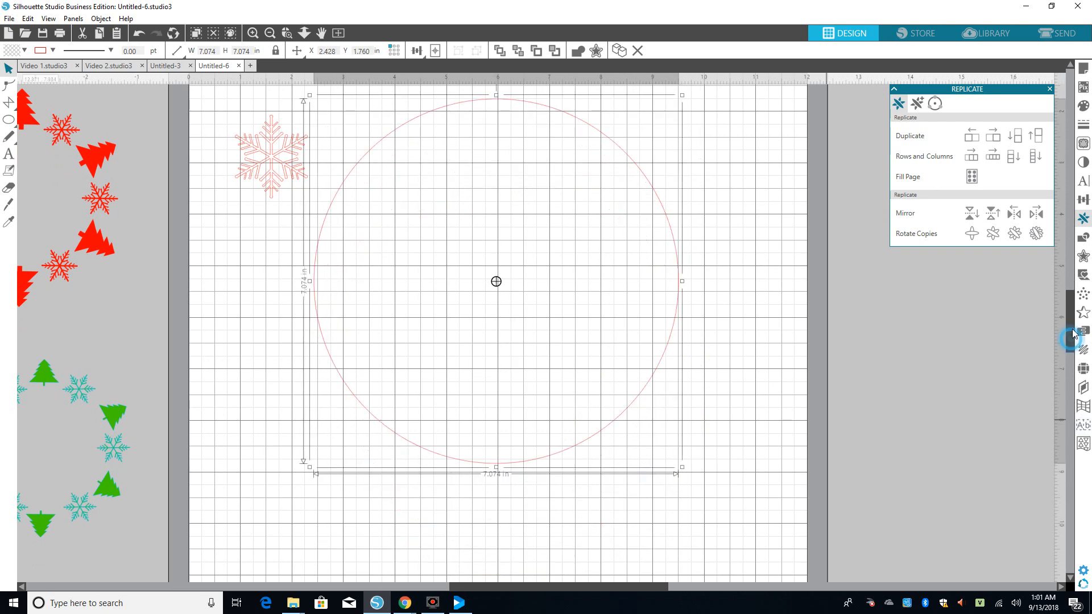
scroll(1062, 334, "up", 3)
double_click(630, 305)
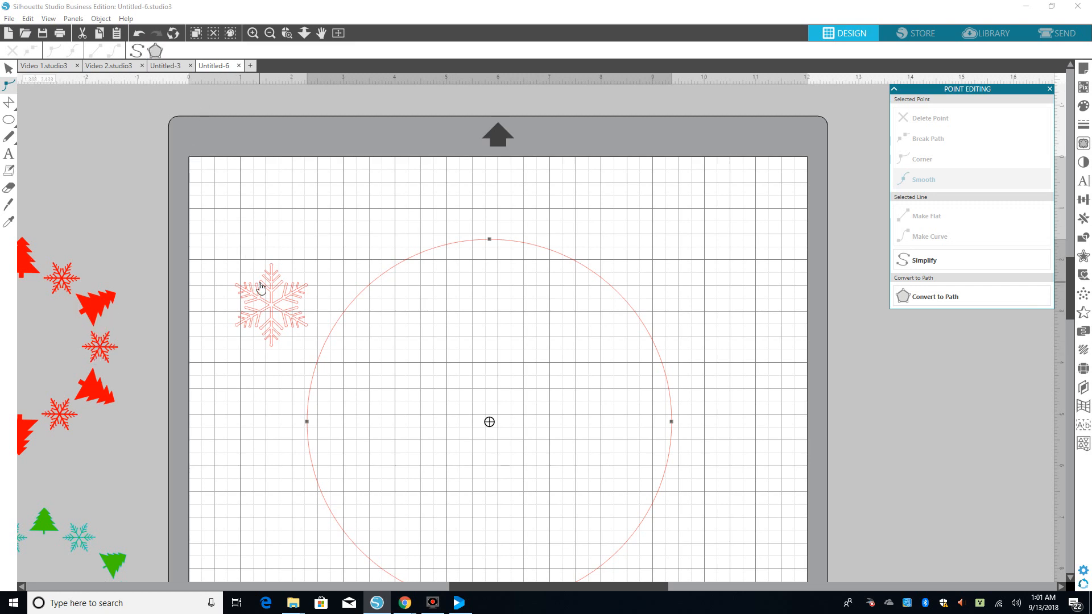
Move the snowflake into the large circle, turn its bounding box upright and place the snowflake near the circle's top centre
left_click_drag(261, 287, 476, 312)
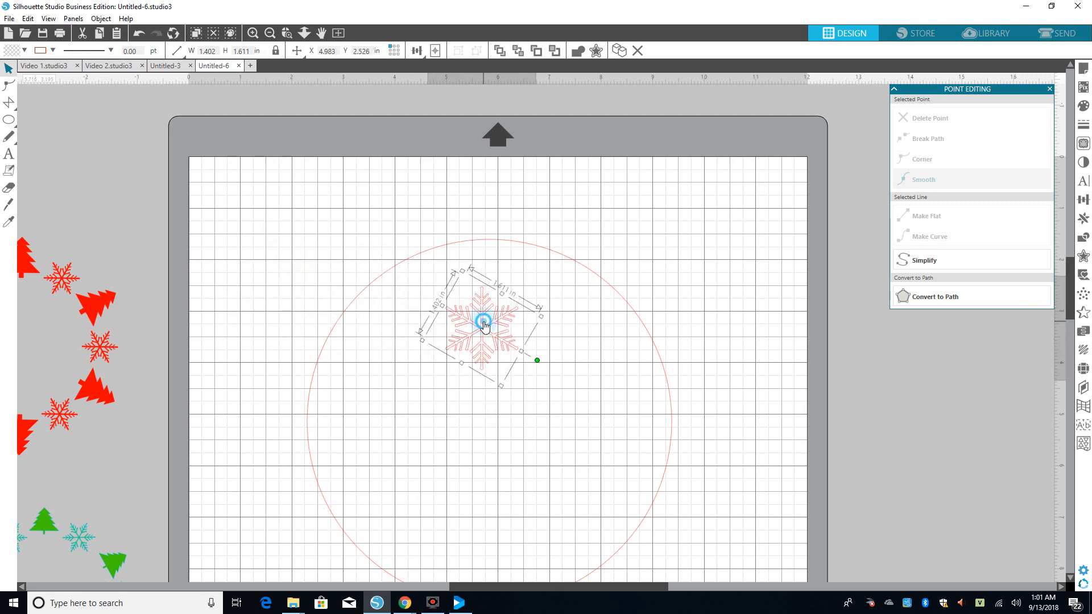
left_click_drag(543, 365, 482, 263)
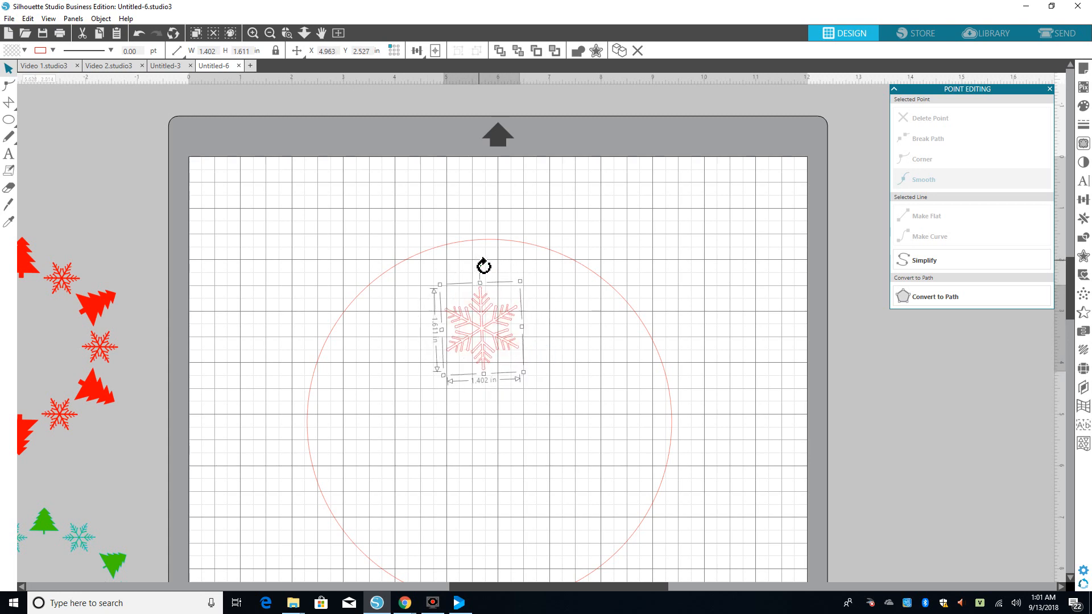
left_click_drag(506, 322, 522, 302)
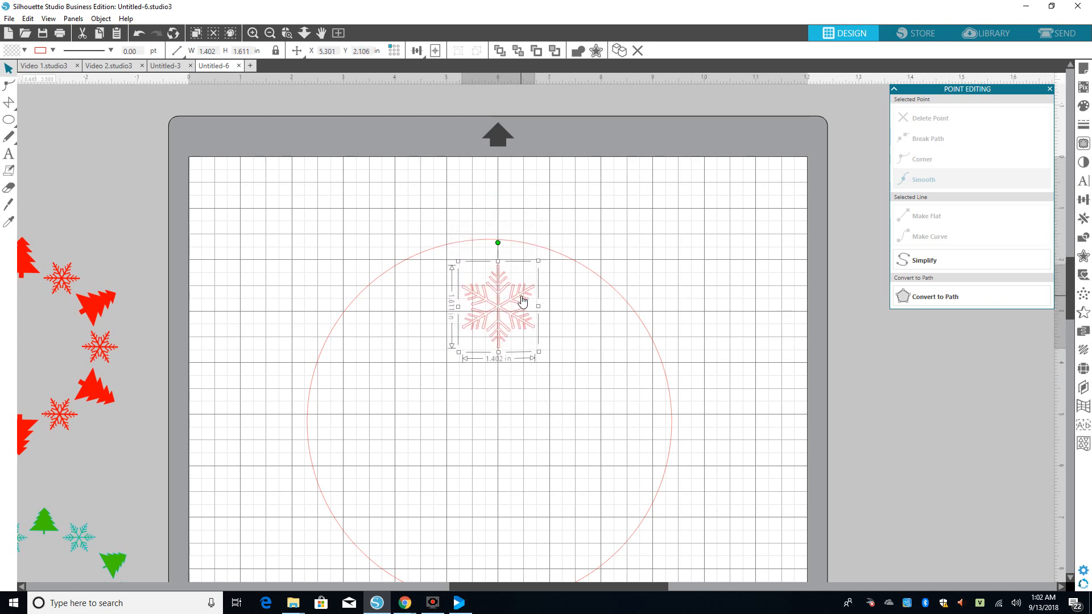
Center the large circle on the page
left_click(547, 248)
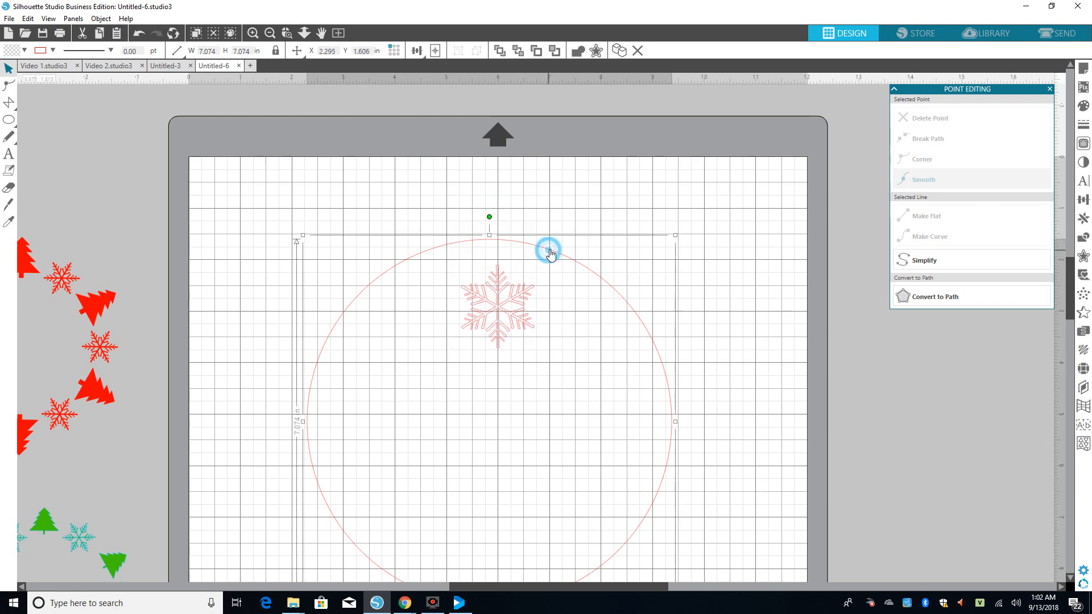
left_click(100, 19)
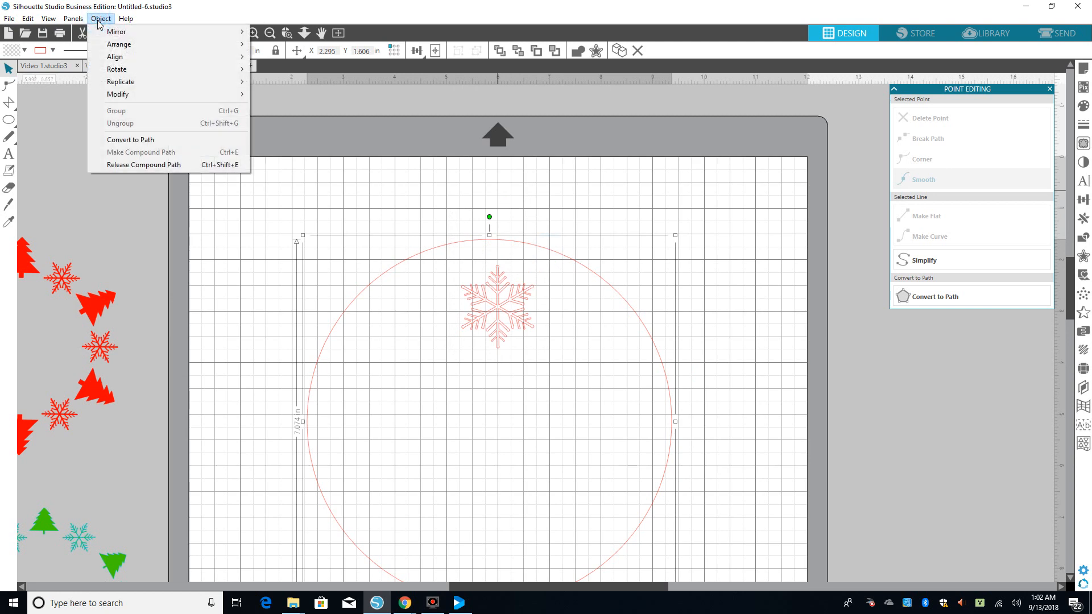
mouse_move(230, 57)
left_click(279, 185)
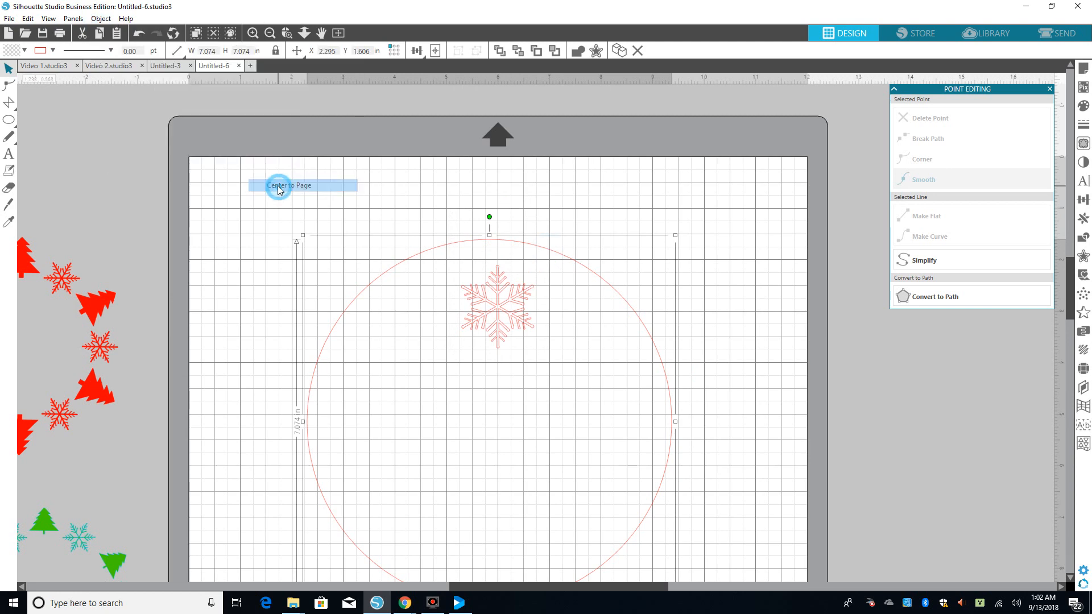
Replicate the snowflake around the large circle with Object on Path, attaching it at the circle's topmost point
left_click(497, 344)
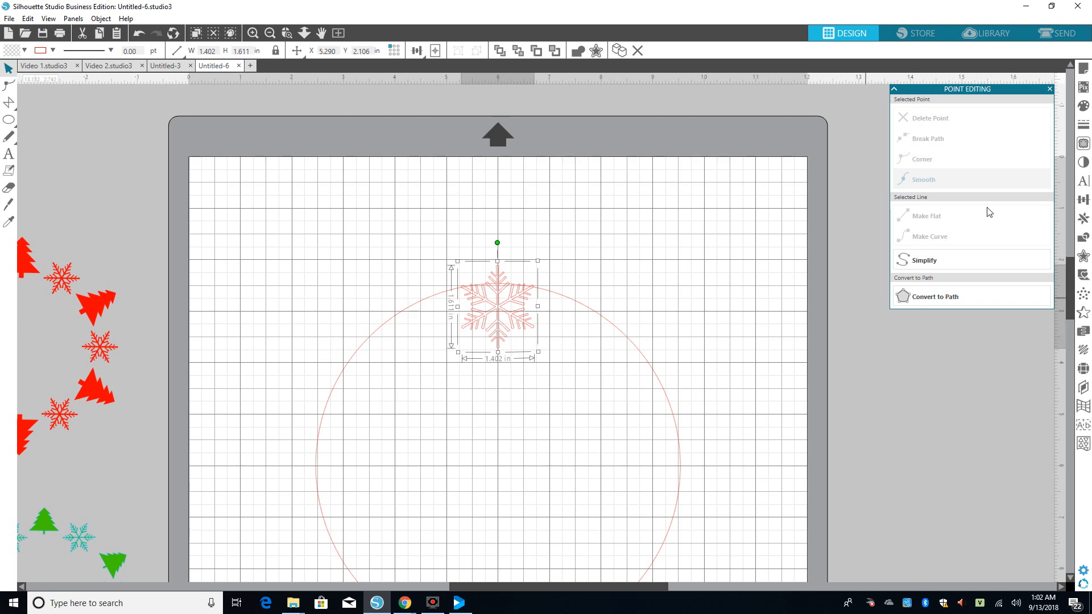
left_click(1084, 219)
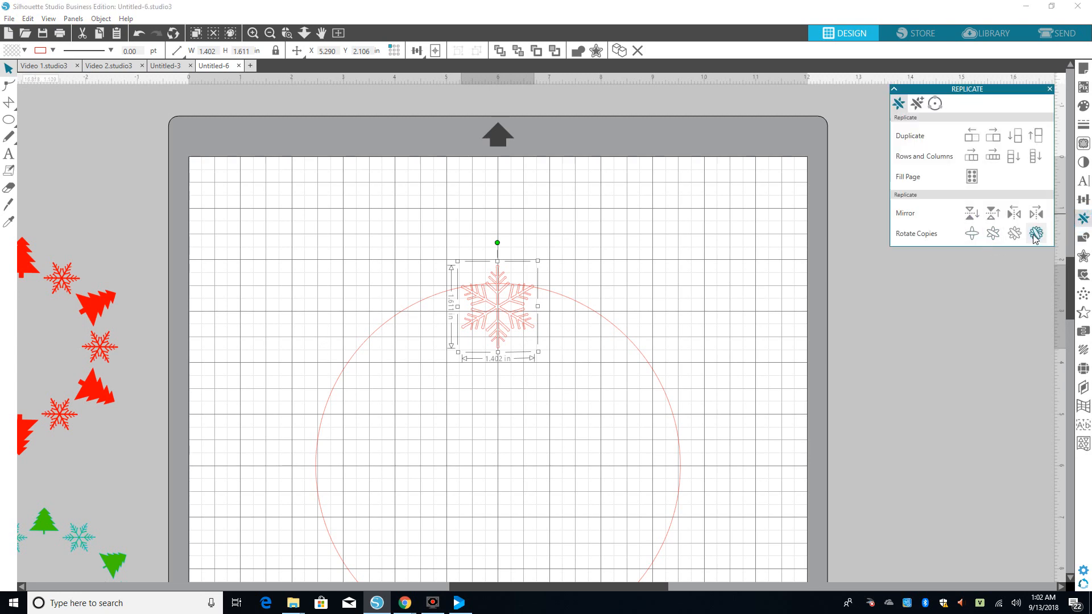
left_click(935, 104)
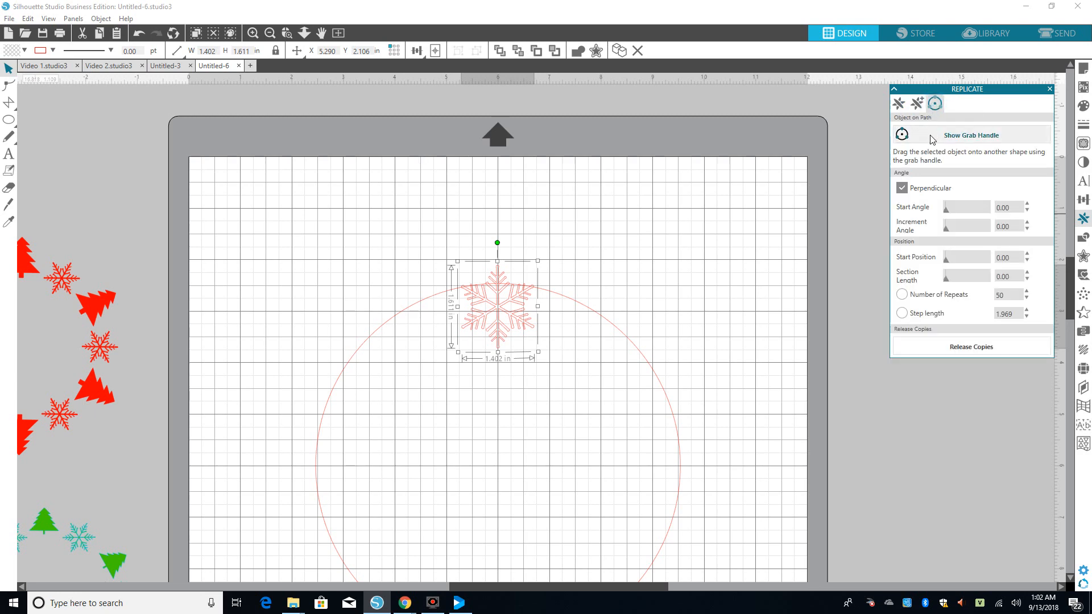
left_click(933, 139)
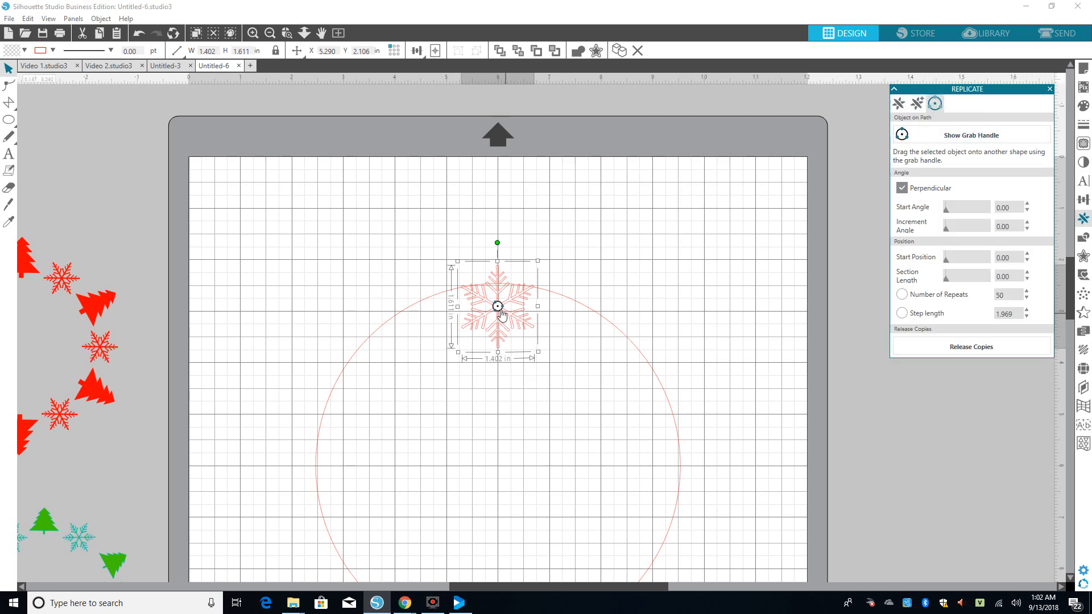
left_click_drag(499, 307, 508, 294)
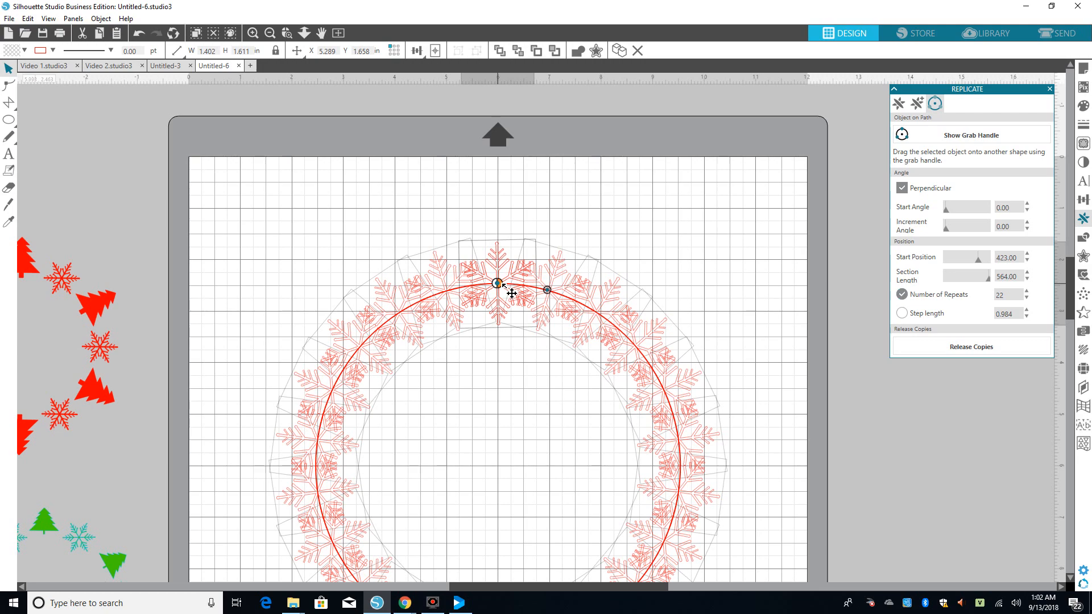
Shorten the run of snowflakes to leave a gap across the circle's top and widen the spacing to 11 repeats
left_click_drag(523, 294, 611, 346)
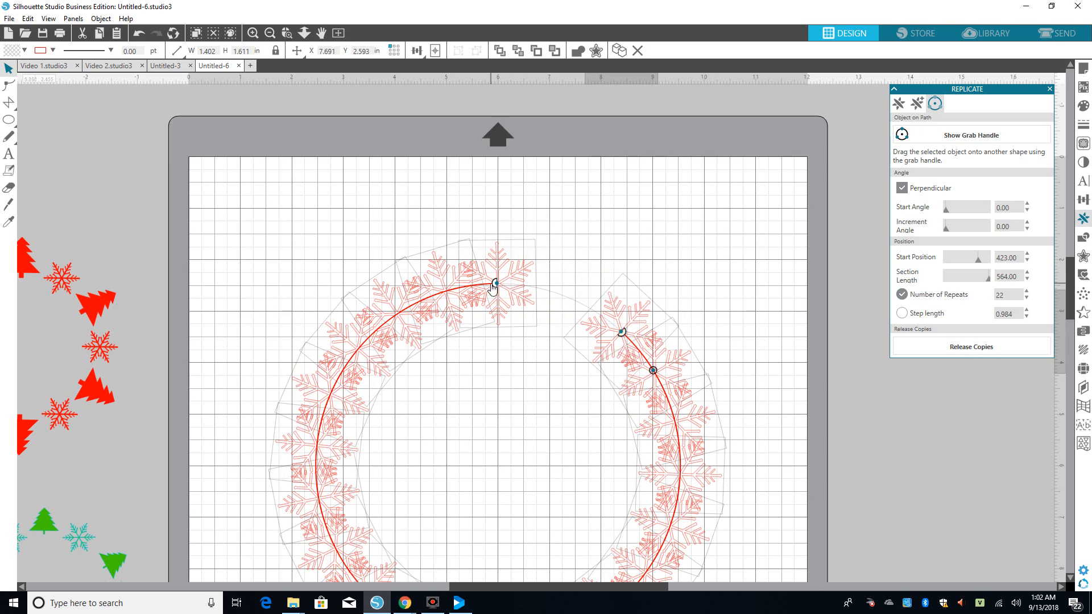
left_click_drag(478, 291, 367, 342)
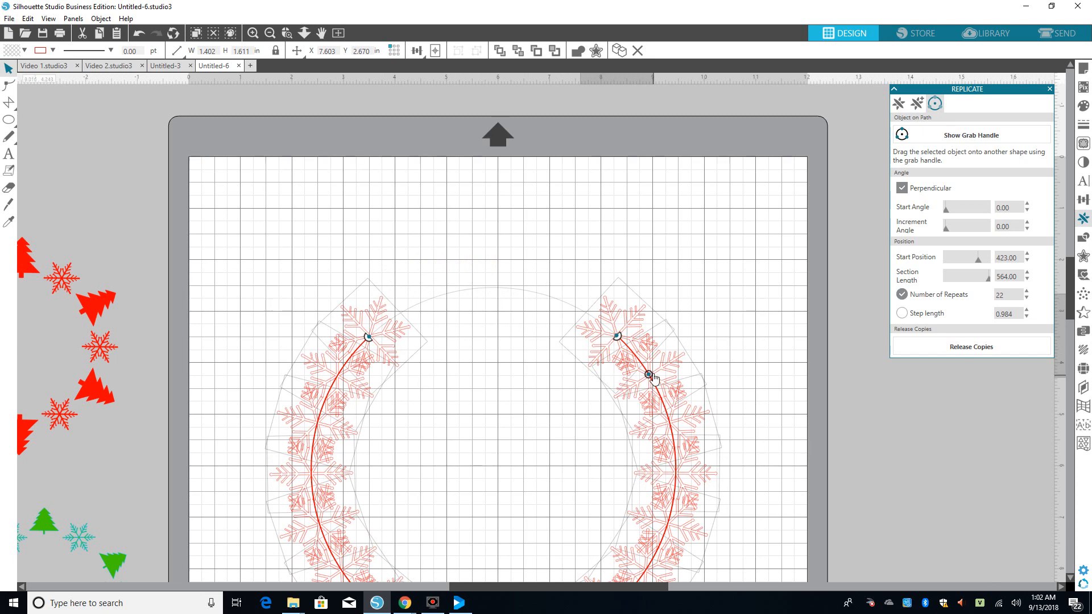
left_click_drag(652, 375, 665, 402)
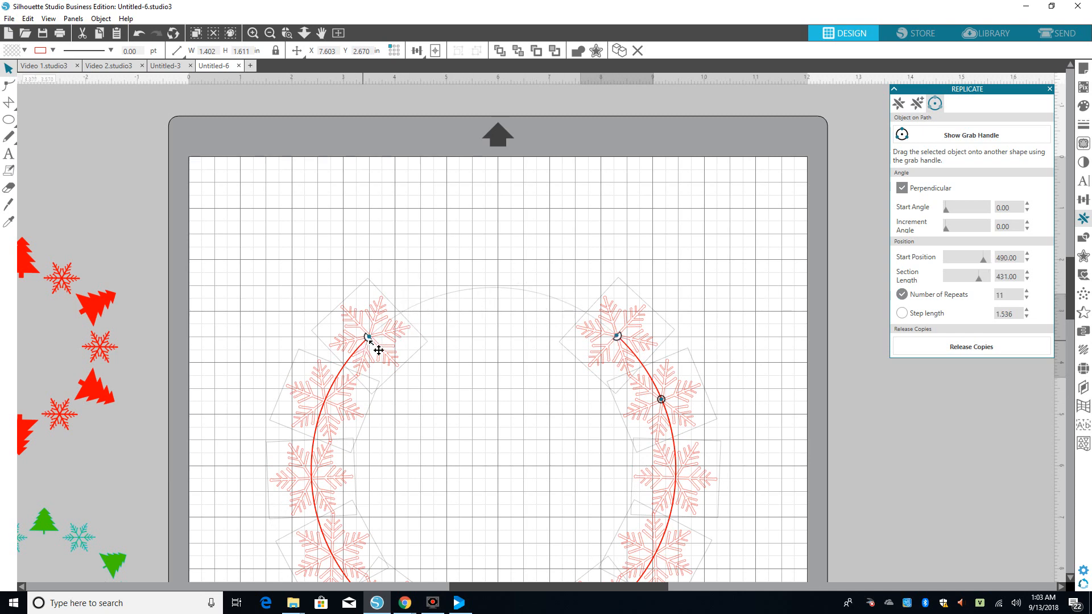
Close the gap by bringing both ends of the snowflake run back together at the circle's topmost point
left_click_drag(378, 350, 504, 313)
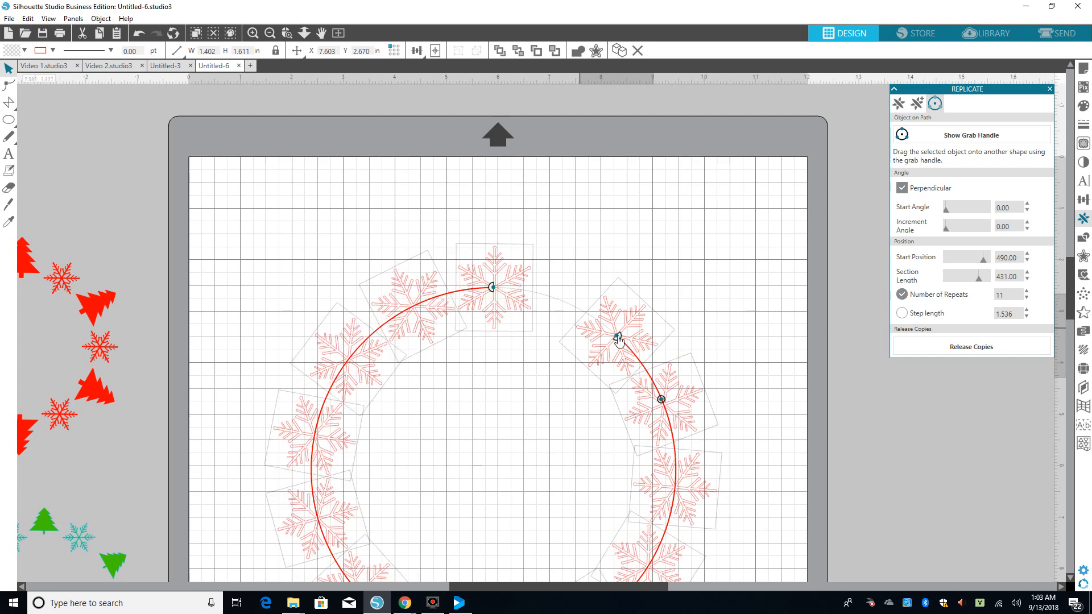
mouse_move(619, 340)
left_mouse_down()
mouse_move(629, 347)
mouse_move(612, 340)
left_mouse_up()
left_click_drag(527, 317, 510, 313)
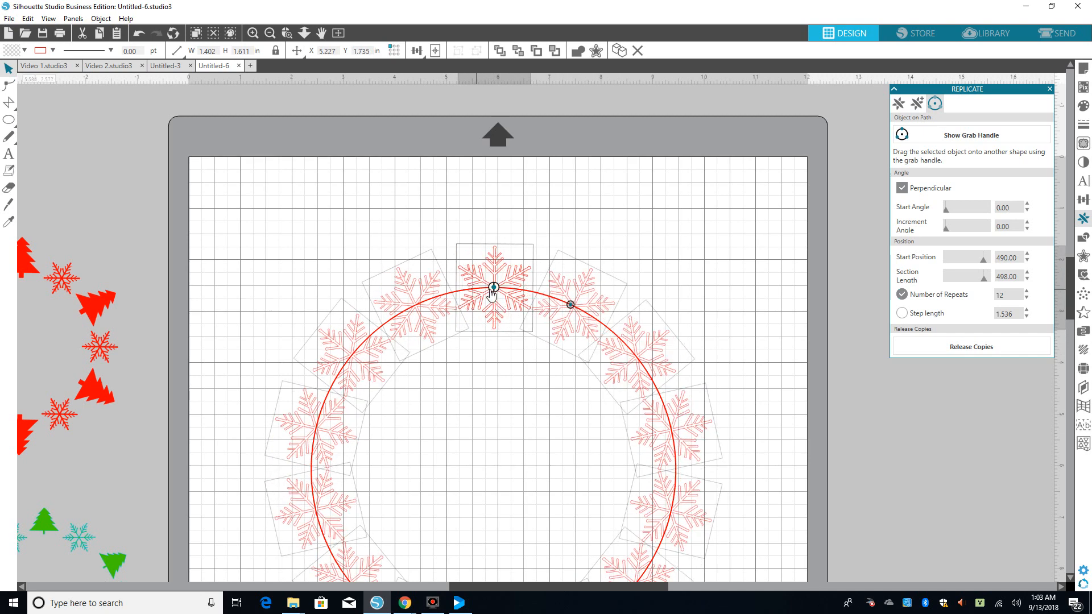
left_click_drag(504, 297, 497, 290)
Try to widen the spacing between the snowflake copies and readjust the end of the run at the circle's top
left_click_drag(573, 306, 592, 317)
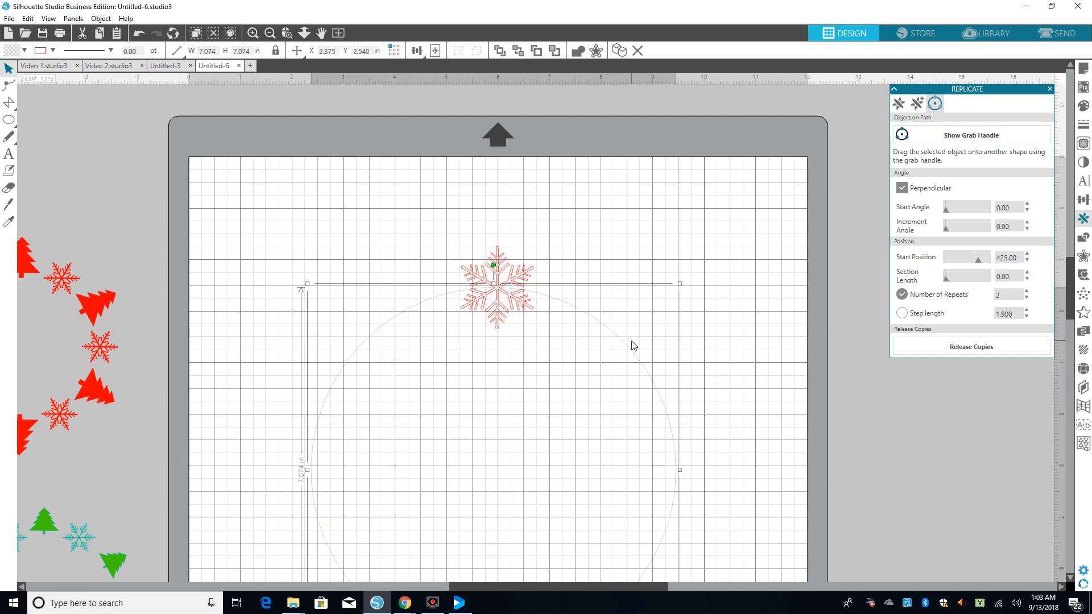
left_click(588, 251)
left_click(494, 312)
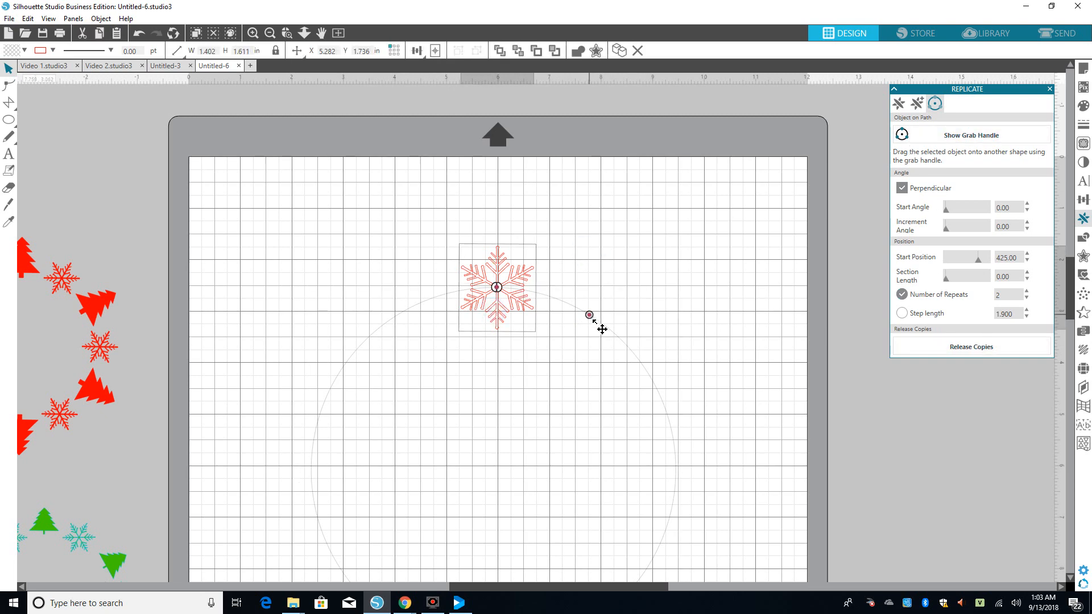
mouse_move(591, 317)
left_mouse_down()
mouse_move(623, 354)
mouse_move(602, 326)
left_mouse_up()
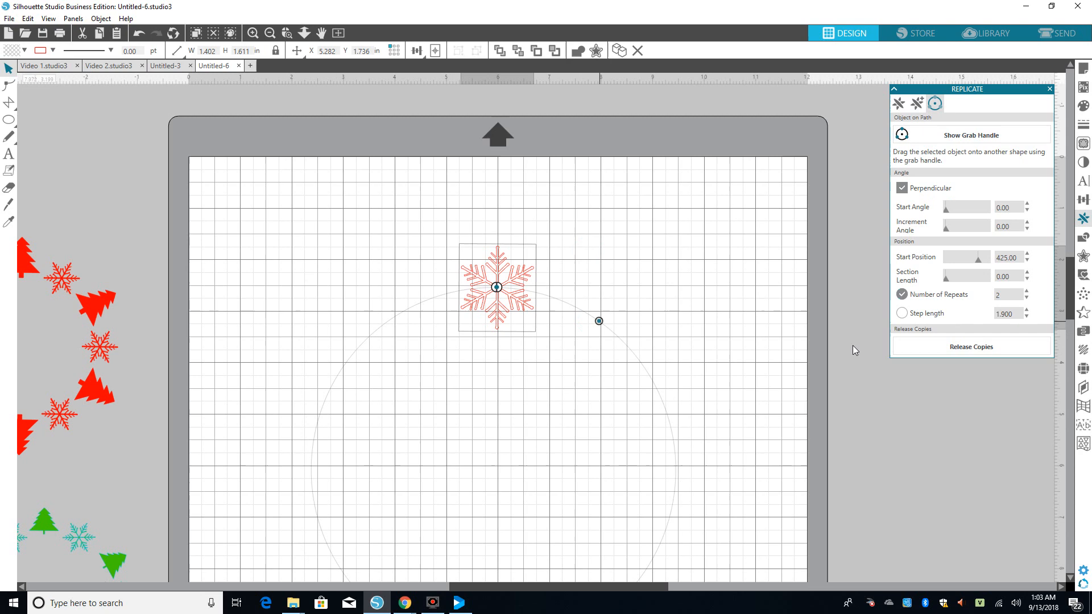
left_click(1000, 297)
mouse_move(511, 291)
left_mouse_down()
mouse_move(568, 296)
mouse_move(488, 293)
mouse_move(502, 297)
left_mouse_up()
Undo the last path adjustments to restore the full ring and set the number of repeats to 6
left_click(139, 33)
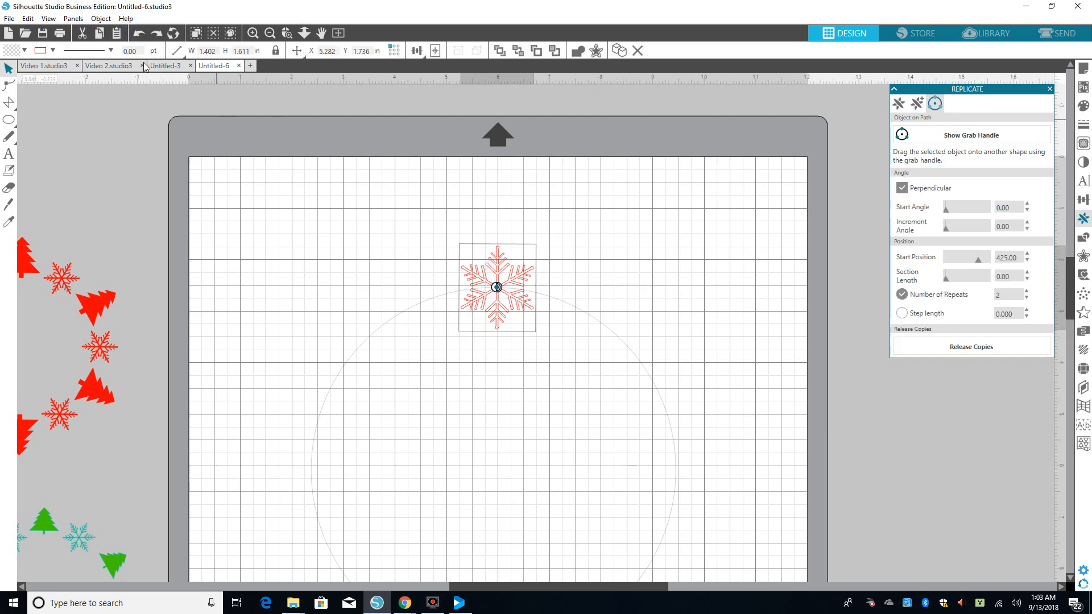
left_click(138, 34)
left_click(138, 33)
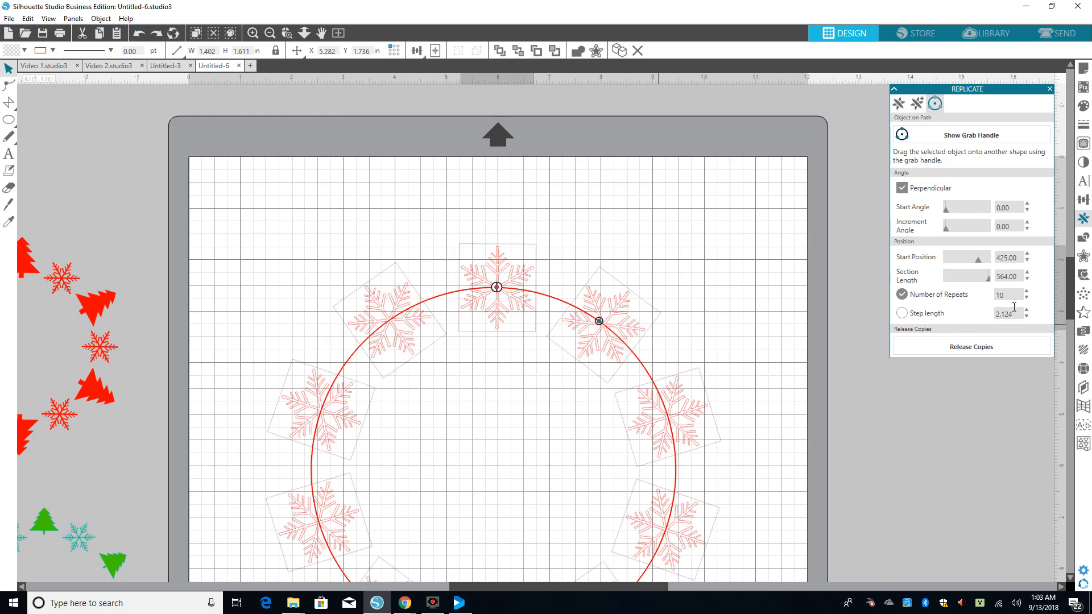
double_click(1014, 290)
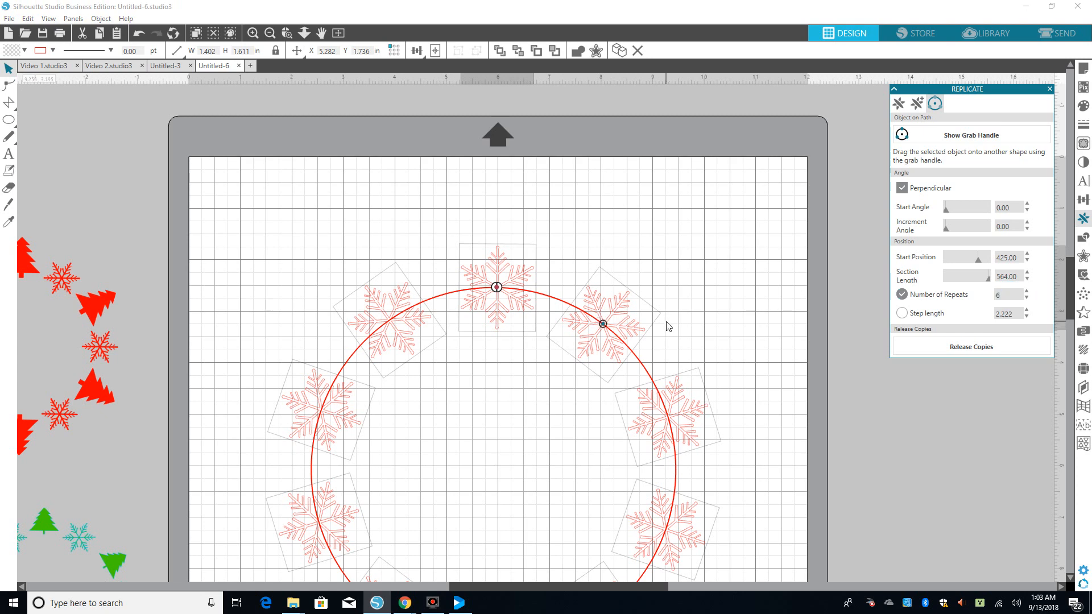
key("Return")
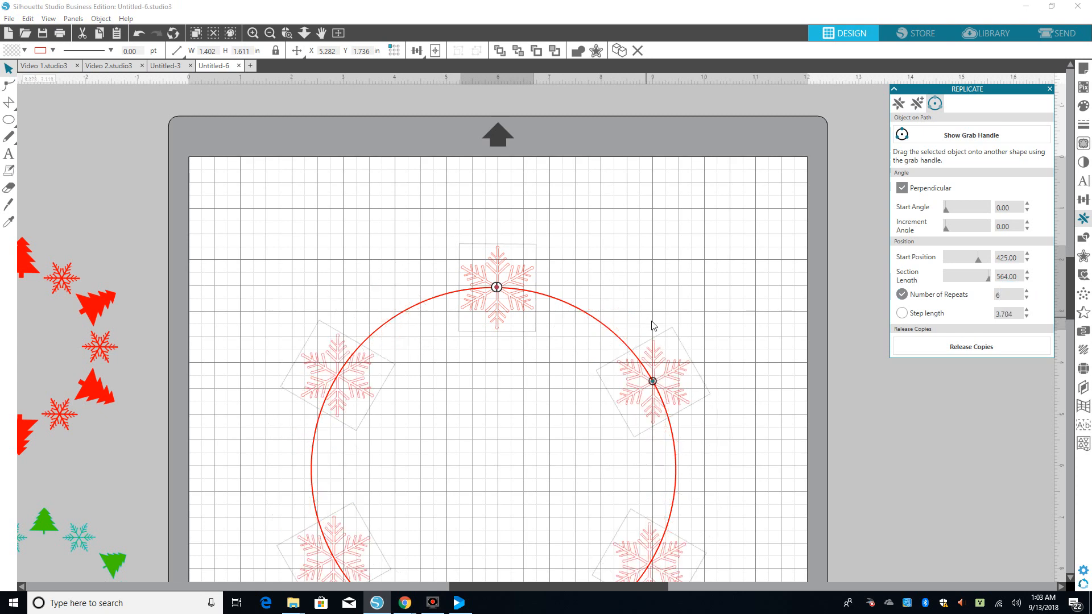
Select the whole snowflake ring with its circle and release the copies from the path
left_click_drag(1063, 272, 1072, 291)
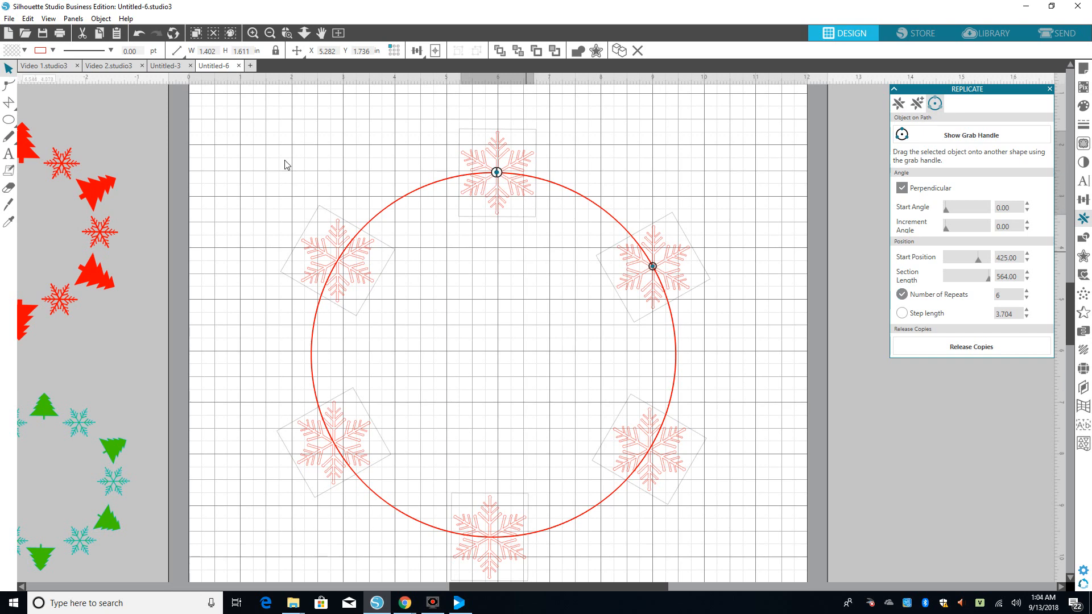
left_click_drag(251, 115, 777, 544)
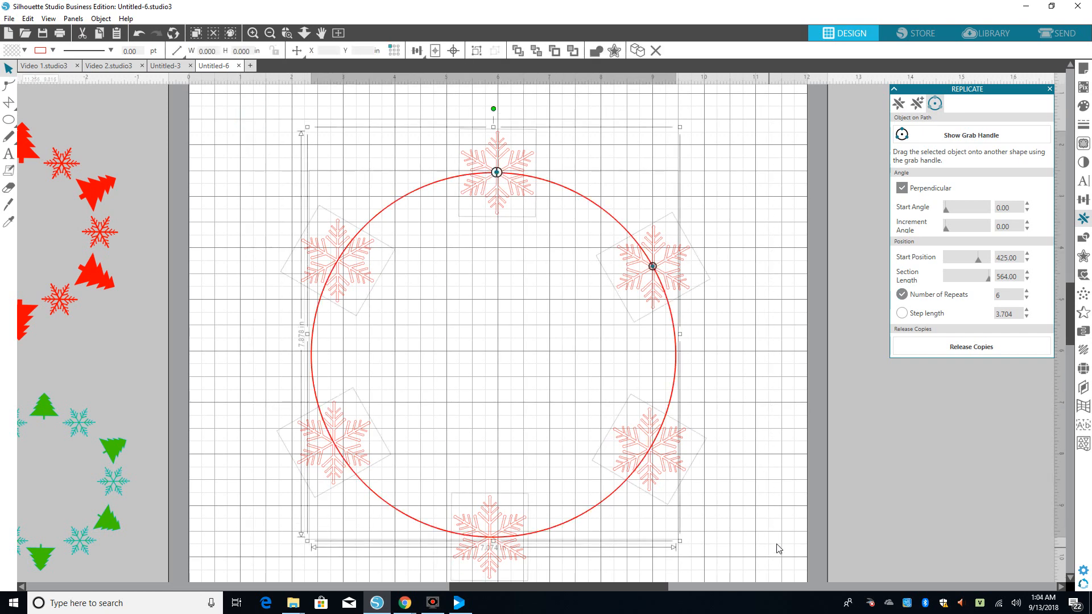
left_click(996, 348)
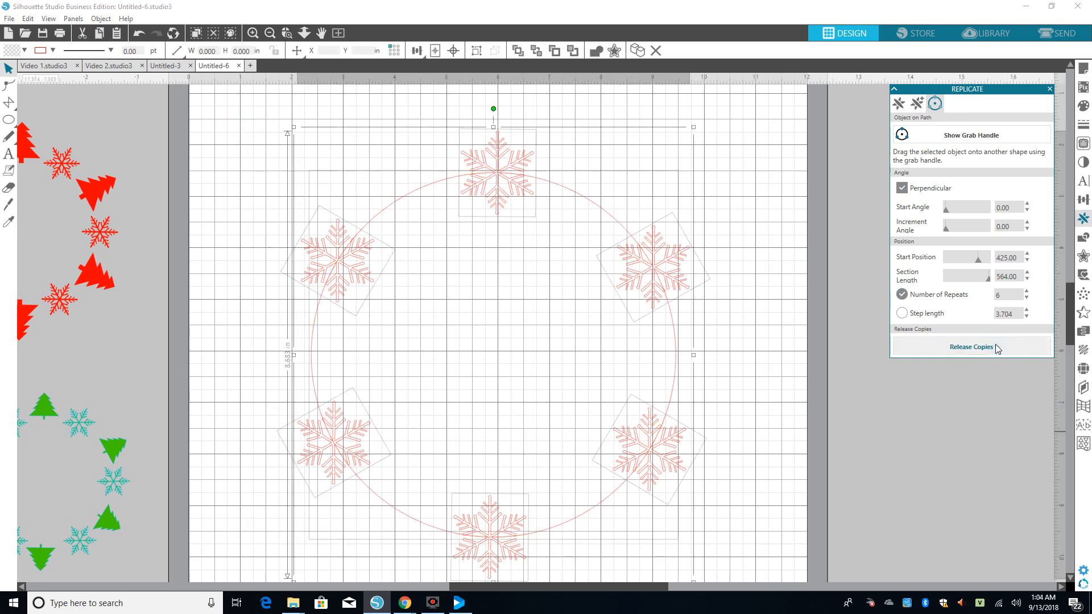
Move the large guide circle away from the snowflakes, off the right side of the page
left_click_drag(677, 355, 717, 344)
left_click(718, 343)
left_click_drag(661, 364, 1086, 397)
Combine the six snowflakes into one compound path and move it off the page beside the guide circle
left_click_drag(204, 122, 654, 563)
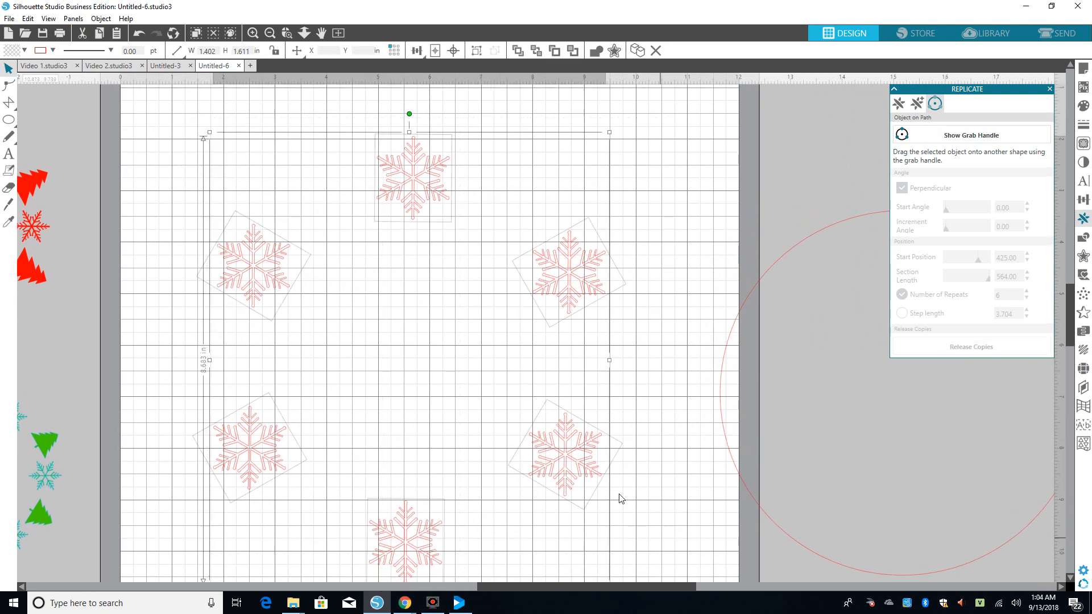
right_click(590, 474)
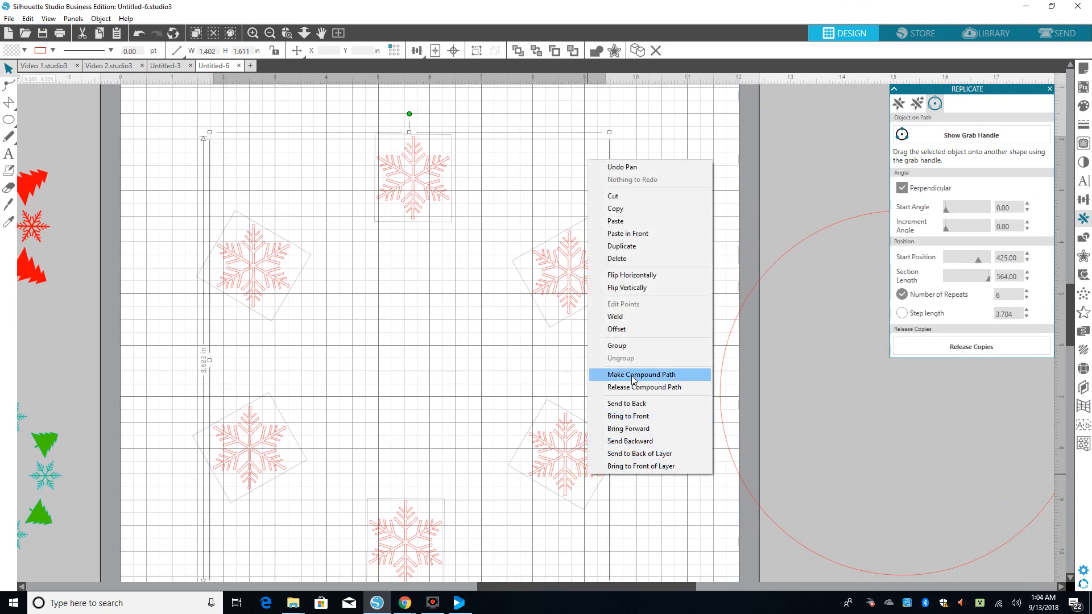
left_click(633, 376)
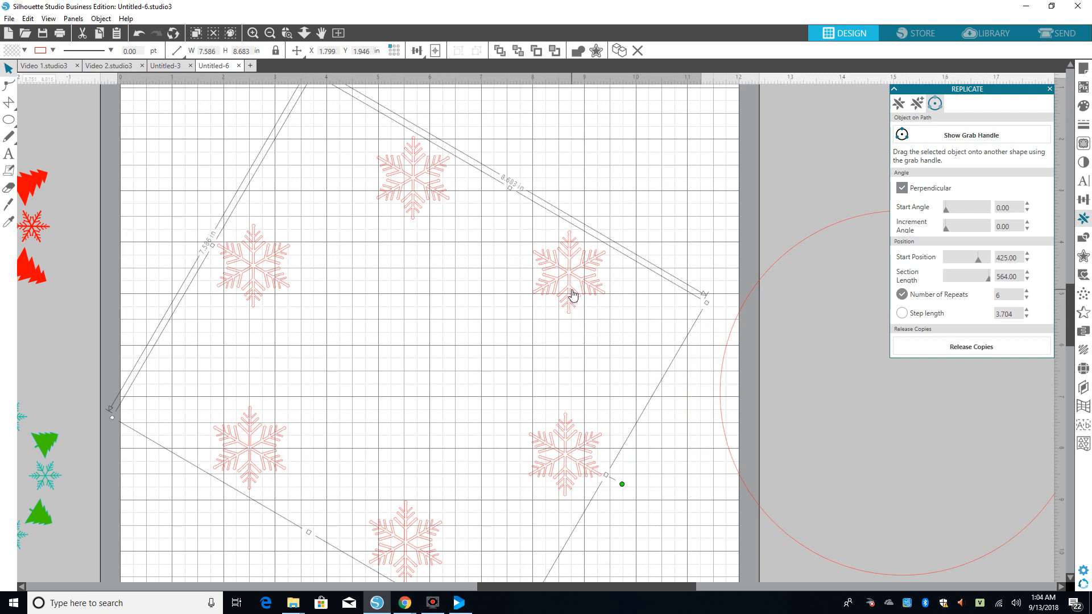
left_click_drag(572, 309, 572, 329)
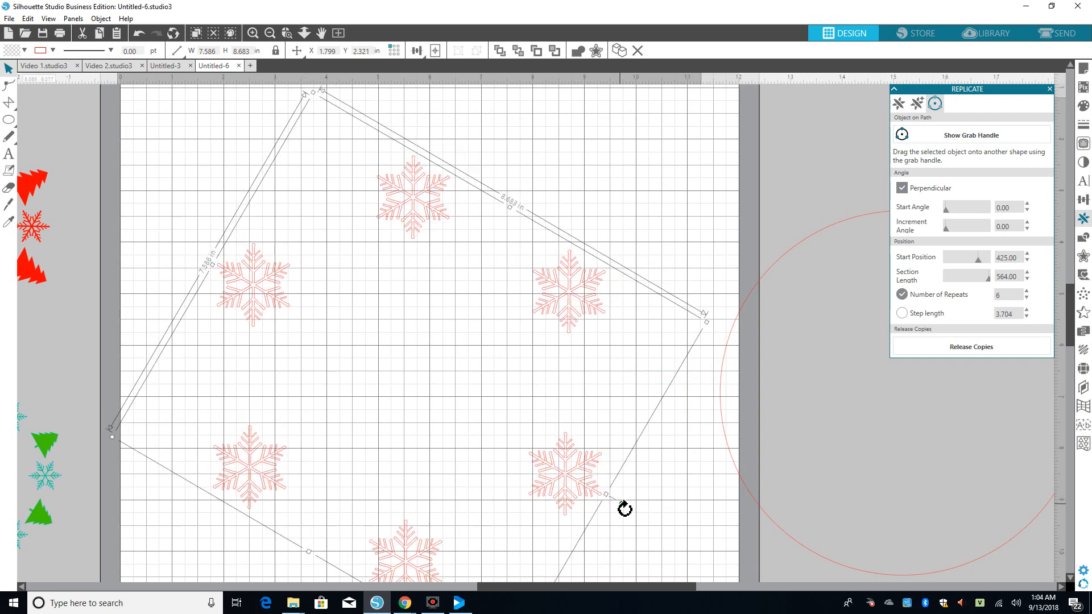
left_click_drag(582, 461, 1083, 478)
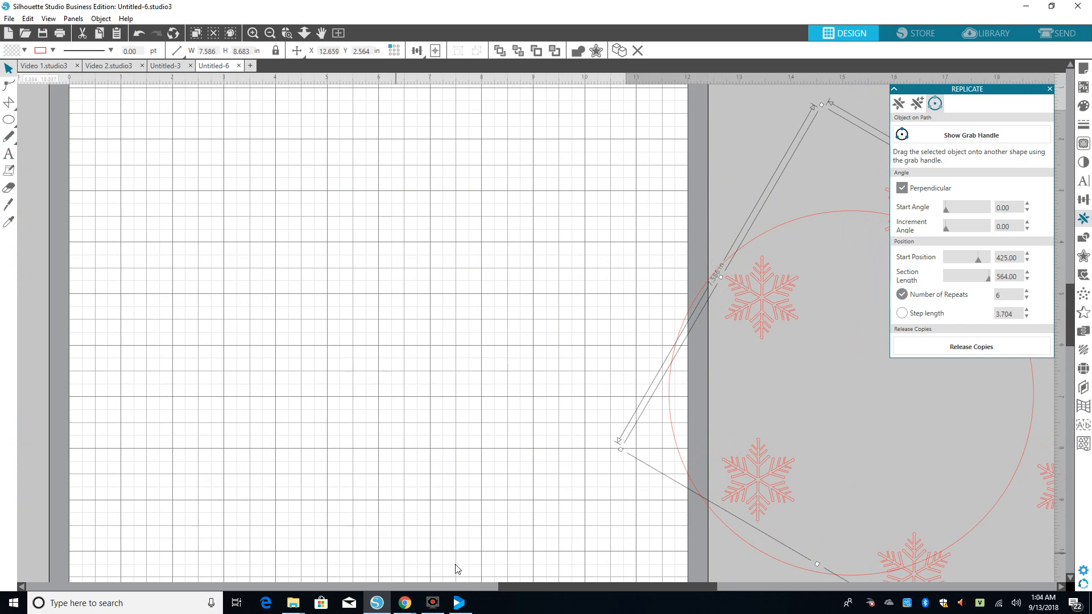
left_click(496, 585)
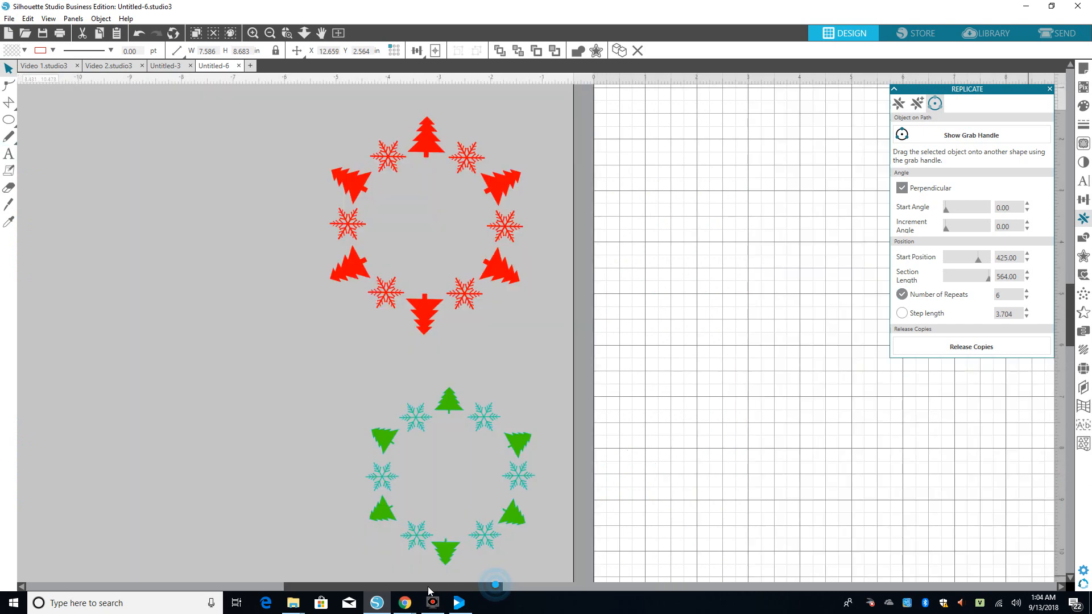
left_click(551, 589)
left_click(469, 586)
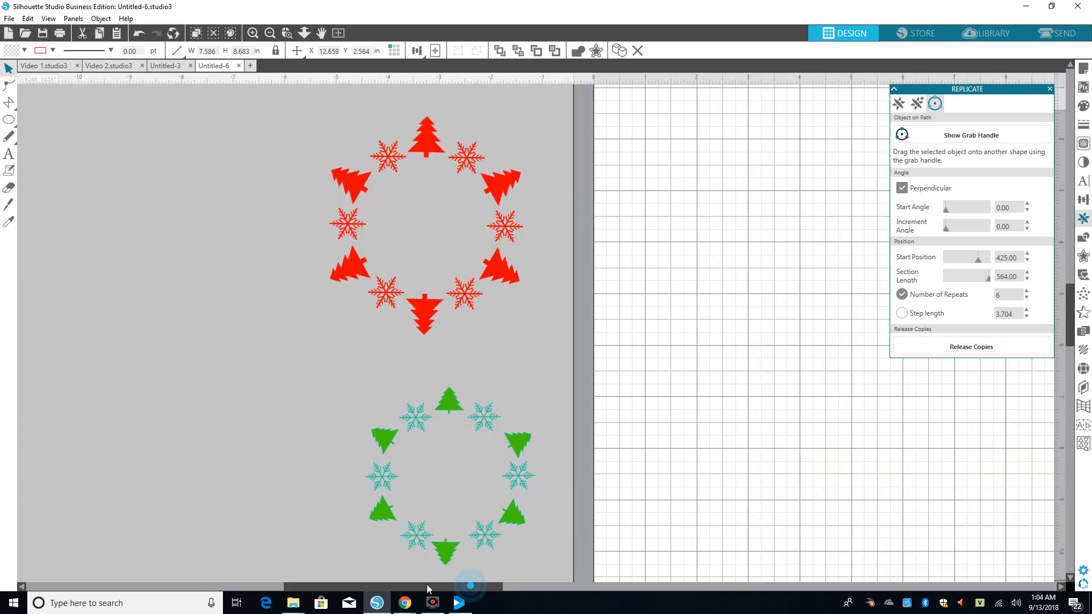
left_click(573, 585)
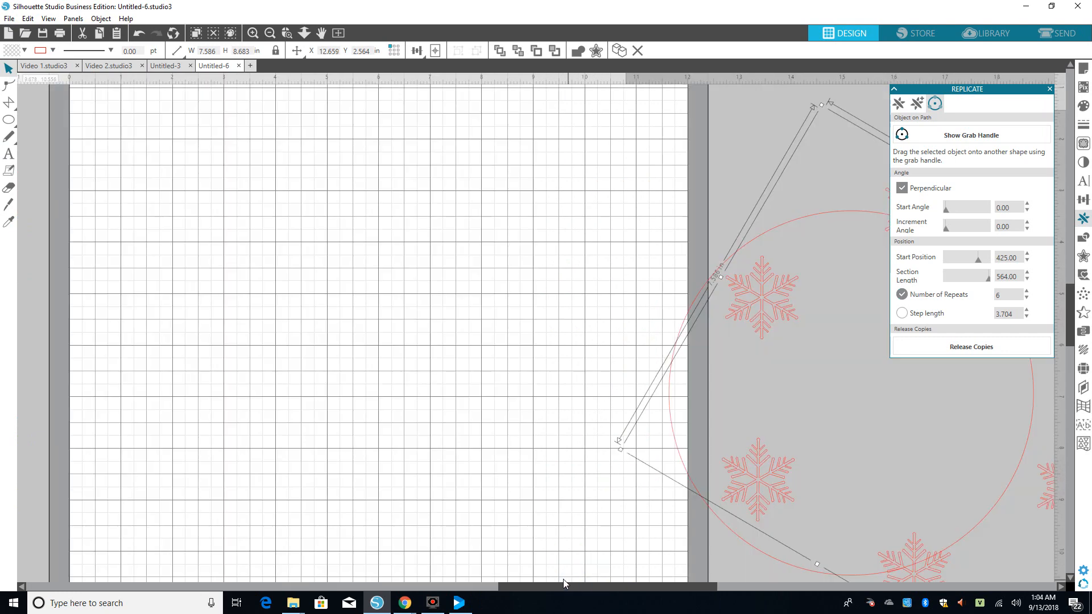
left_click(493, 589)
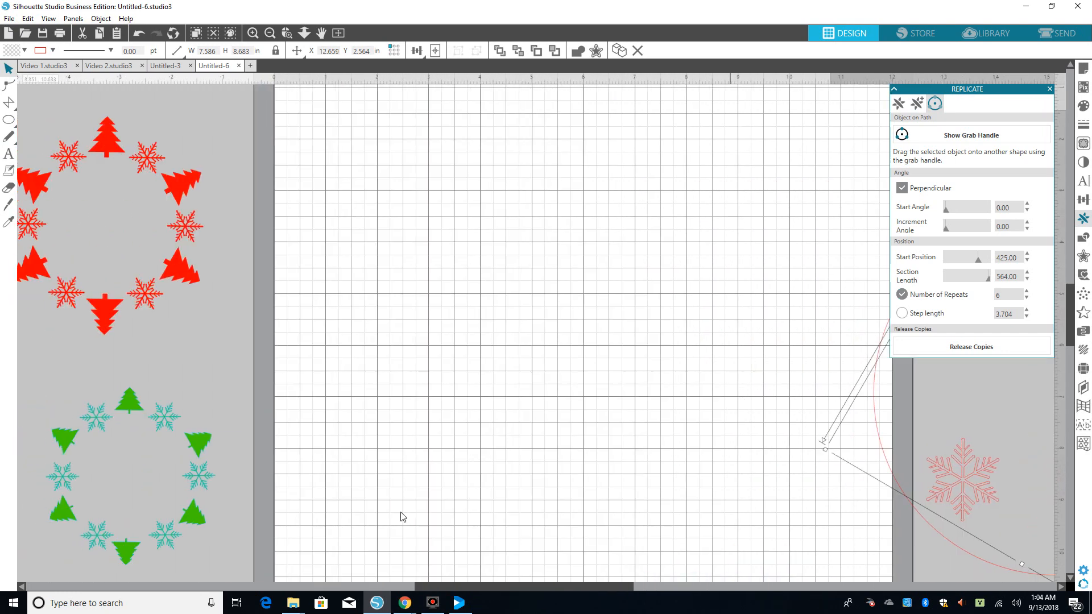
Shift the red tree-and-snowflake sample ring slightly toward the page and deselect it
left_click_drag(182, 192, 201, 198)
left_click(146, 199)
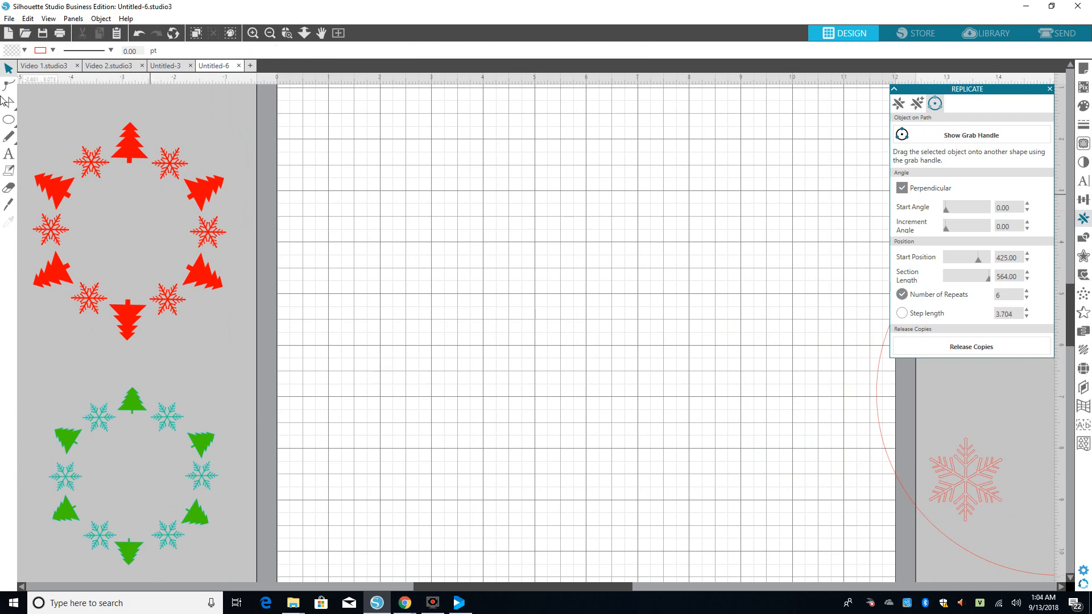
mouse_move(8, 103)
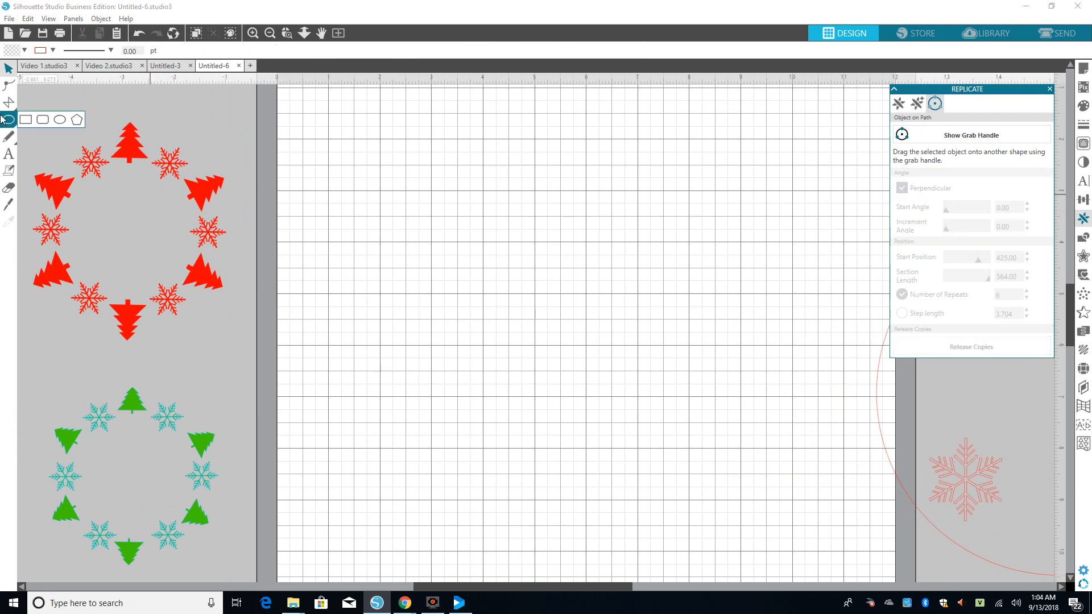
left_click(25, 120)
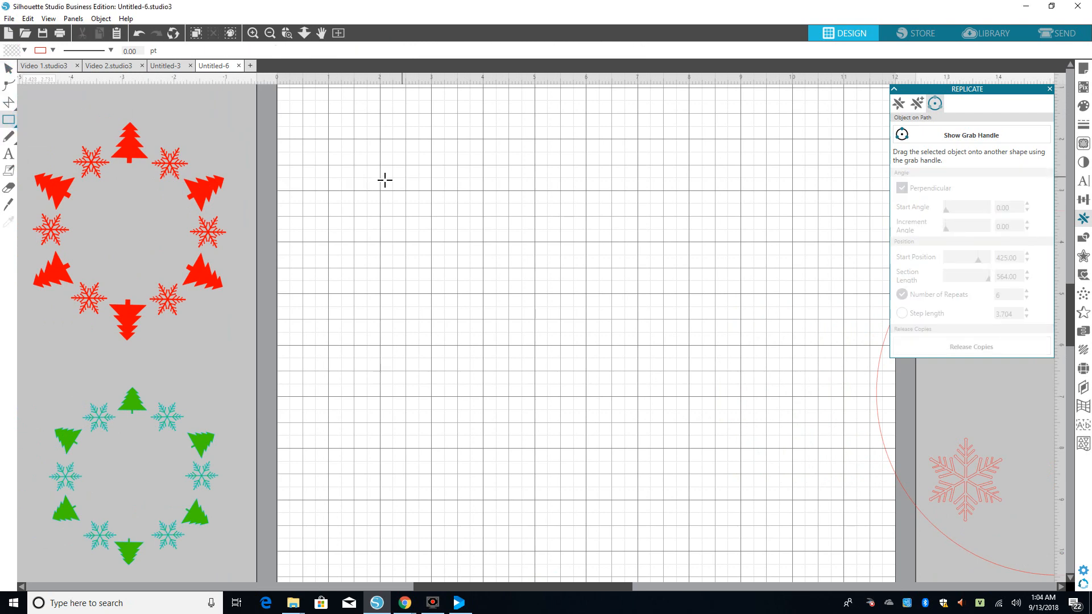
left_click_drag(385, 143, 414, 239)
left_click(408, 241)
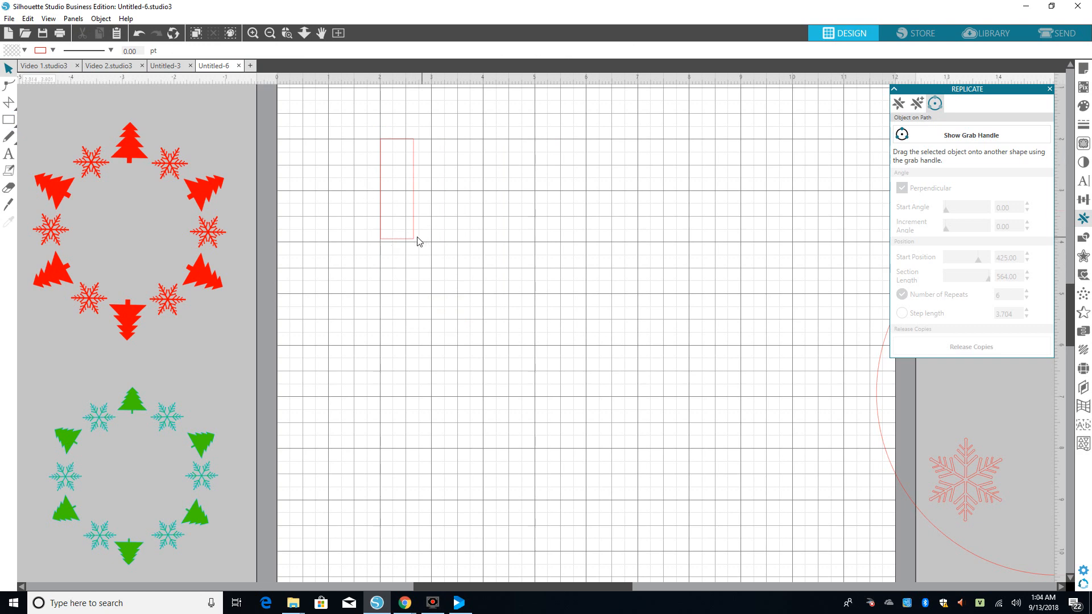
left_click(410, 236)
key("Delete")
left_click_drag(380, 139, 395, 177)
Draw a square about 3 in per side near the upper part of the page
left_click(8, 119)
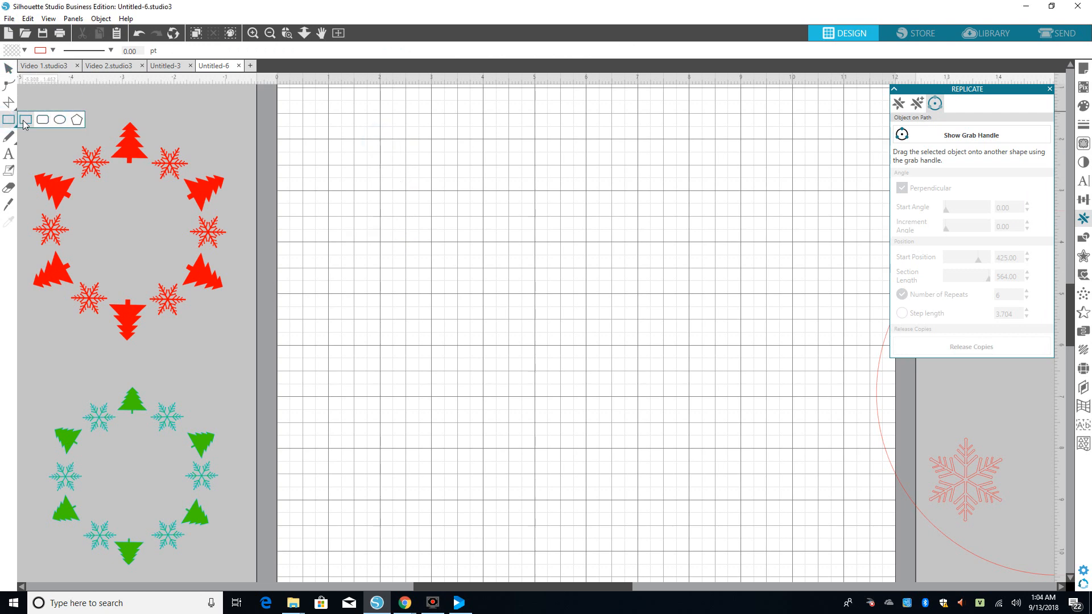
left_click(25, 119)
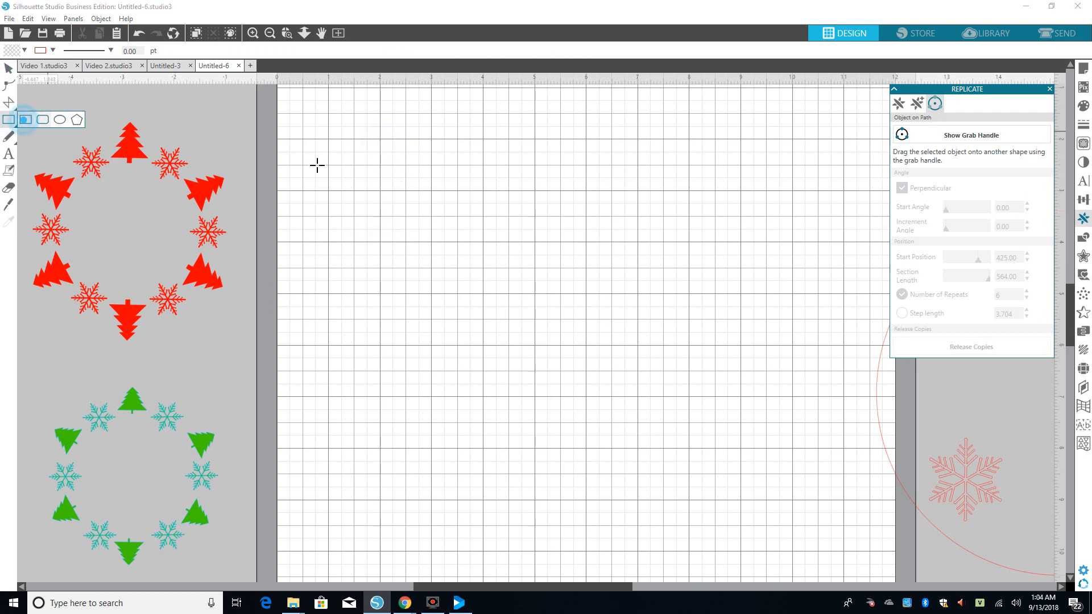
left_click(432, 140)
mouse_move(437, 153)
left_mouse_down()
mouse_move(480, 271)
mouse_move(558, 369)
mouse_move(549, 339)
left_mouse_up()
left_click(451, 140)
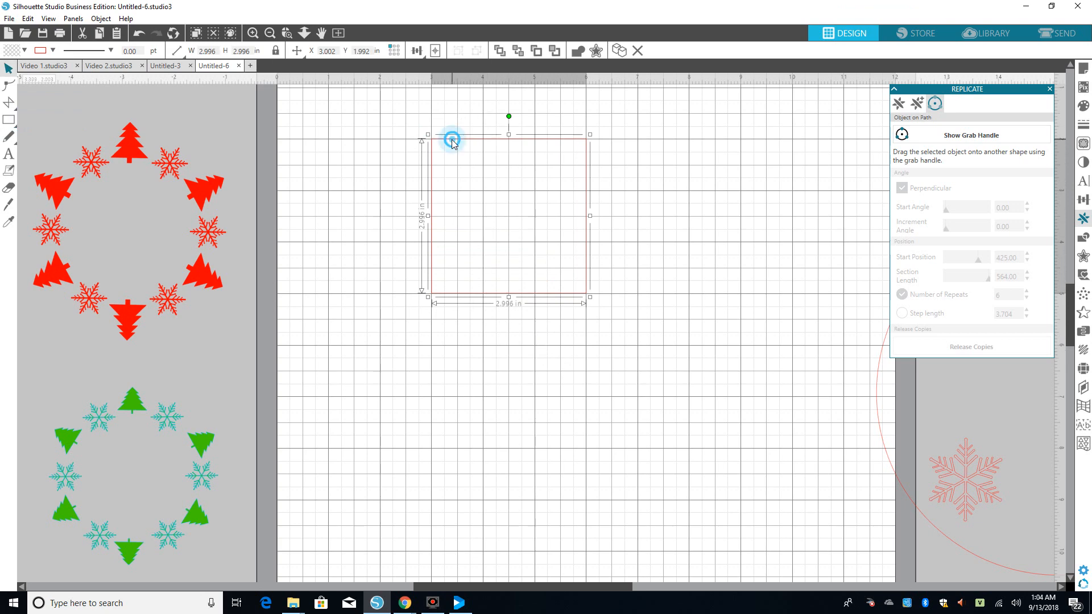
Rotate the square 45 degrees clockwise so it stands as a diamond
left_click(101, 18)
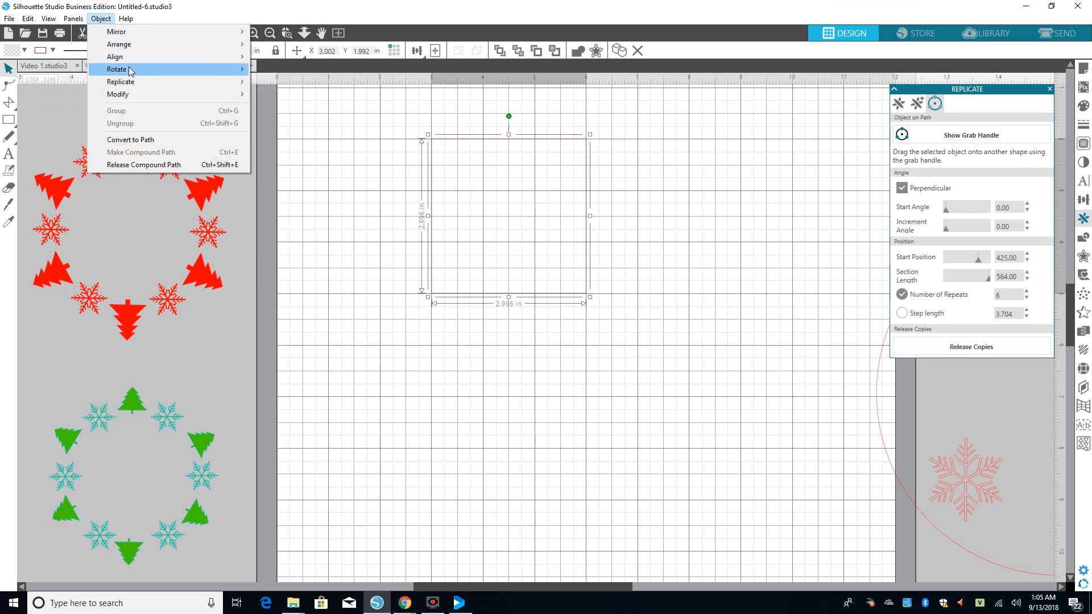
mouse_move(123, 69)
left_click(295, 69)
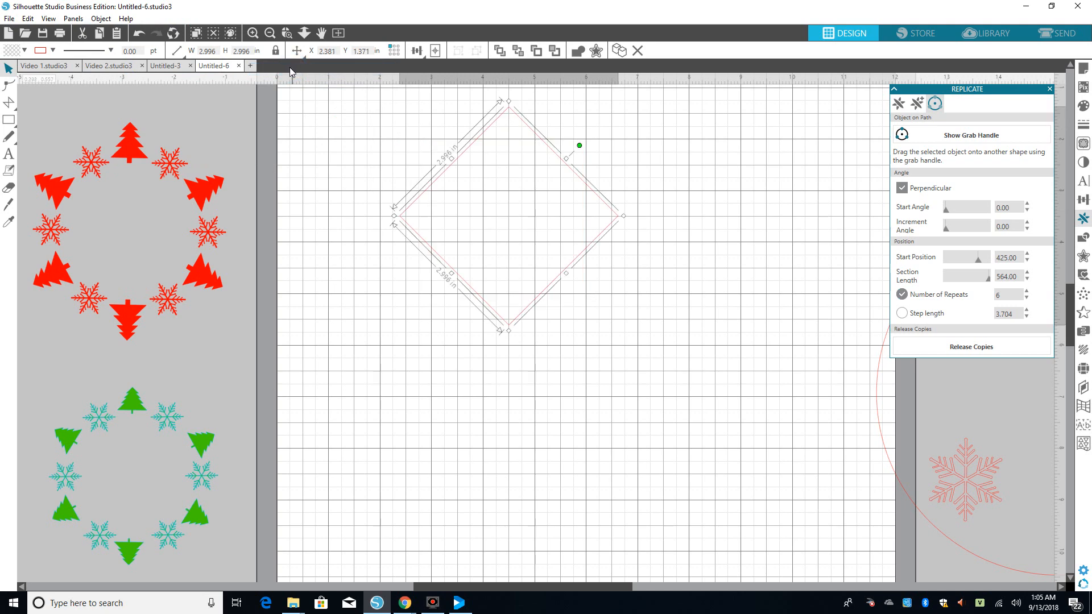
left_click(521, 311)
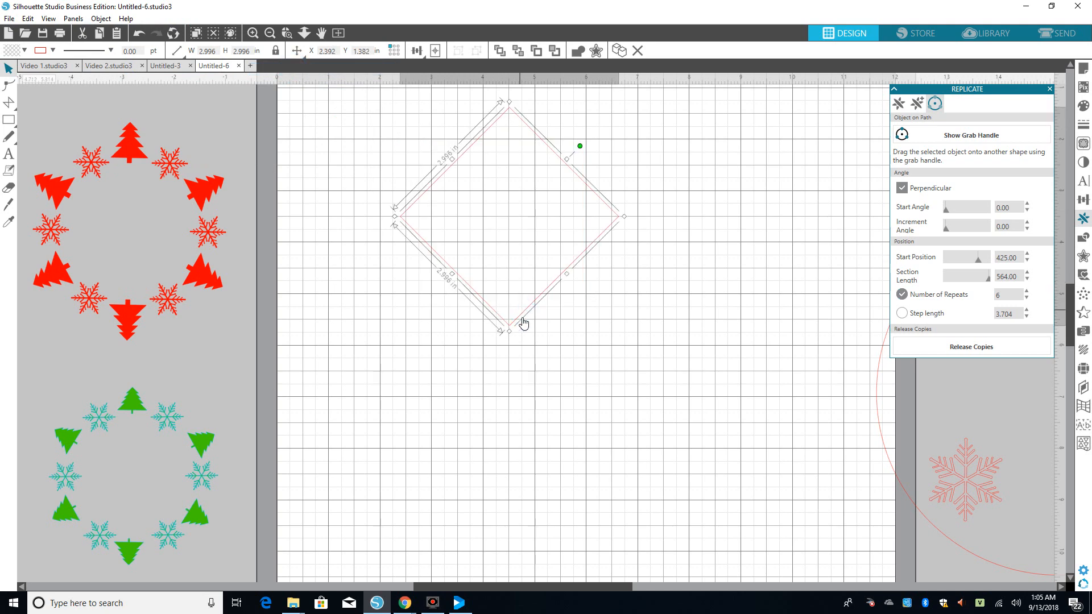
Delete the diamond's bottom corner point to turn it into a triangle and leave point editing
double_click(520, 316)
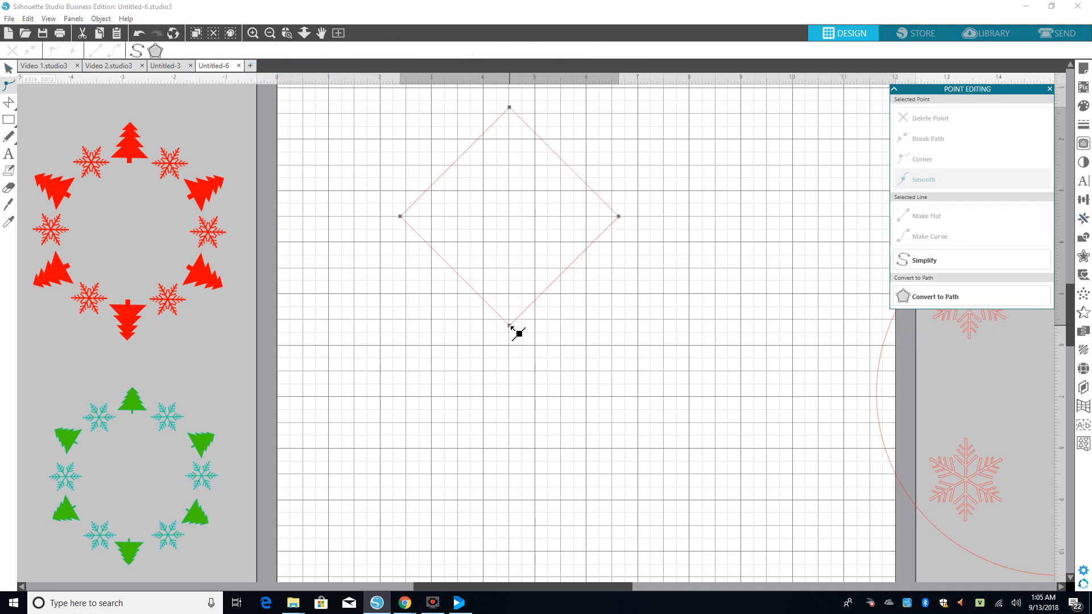
left_click(510, 327)
left_click(924, 121)
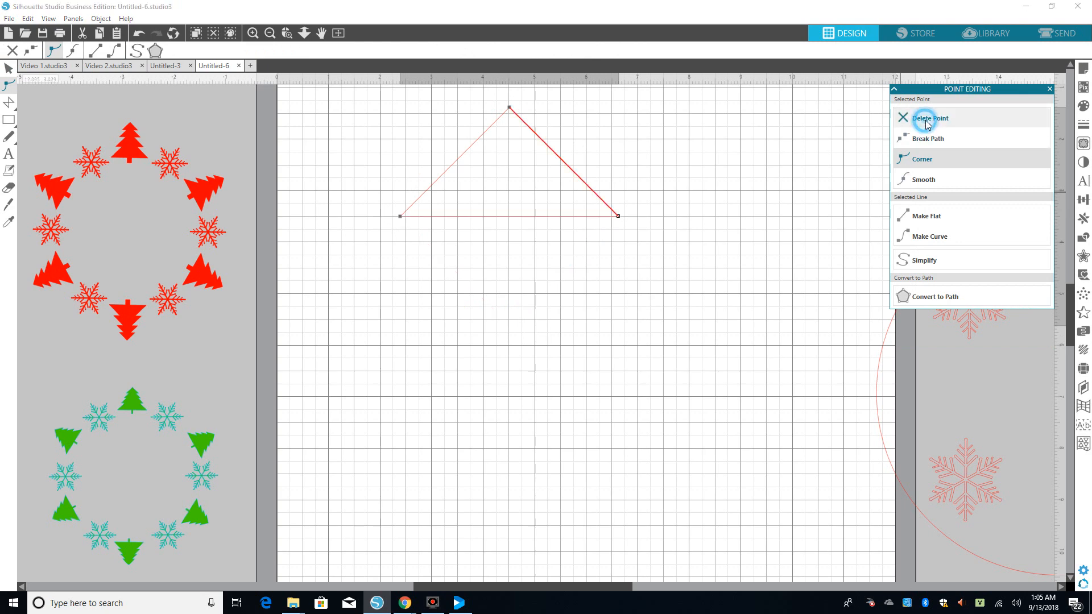
left_click_drag(612, 212, 624, 258)
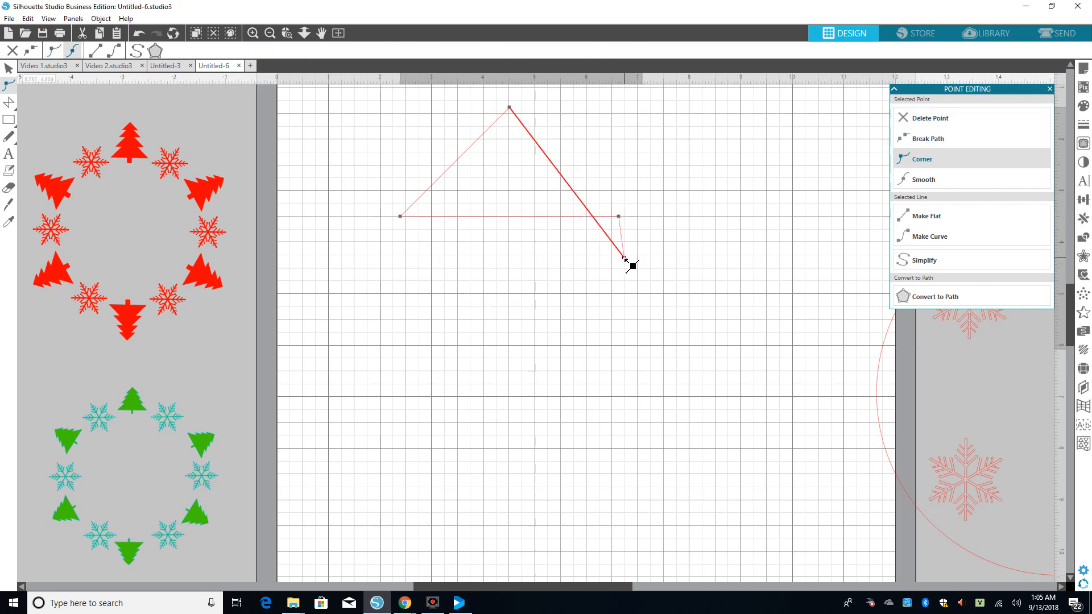
left_click(139, 33)
left_click(582, 253)
Move the triangle to the lower part of the page and place a copy of it overlapping above
left_click_drag(574, 217, 575, 446)
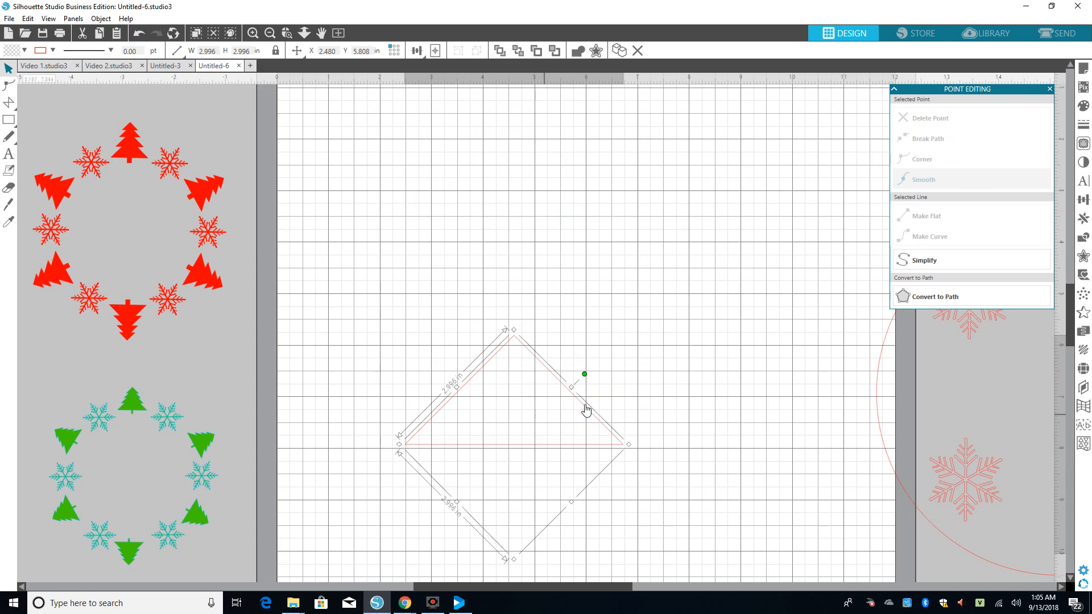
left_click(560, 383)
left_click_drag(561, 383, 553, 304)
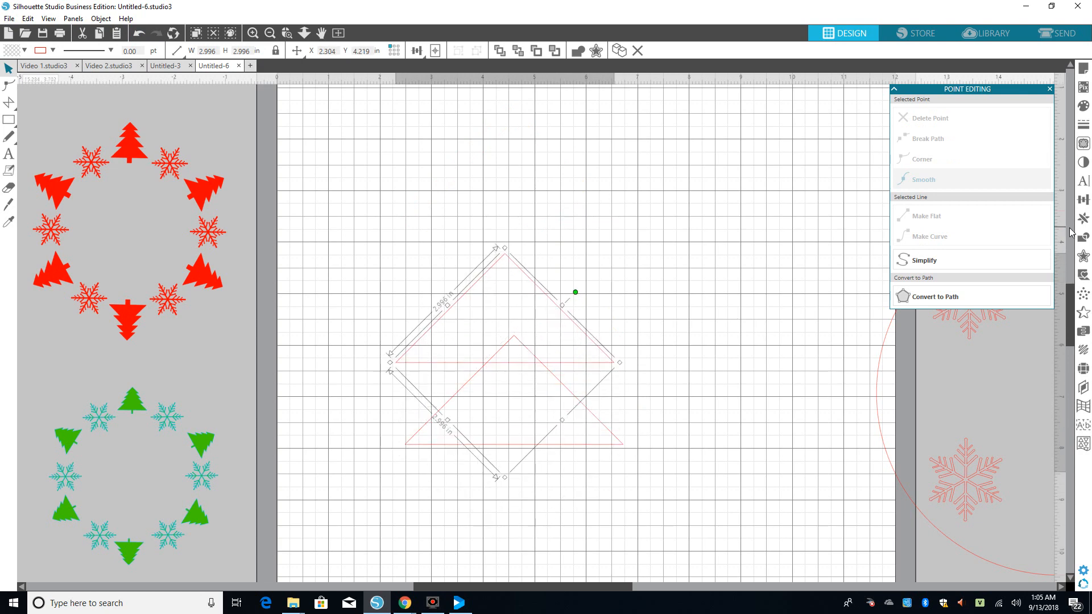
Scale the upper triangle copy to 75%
left_click(1083, 200)
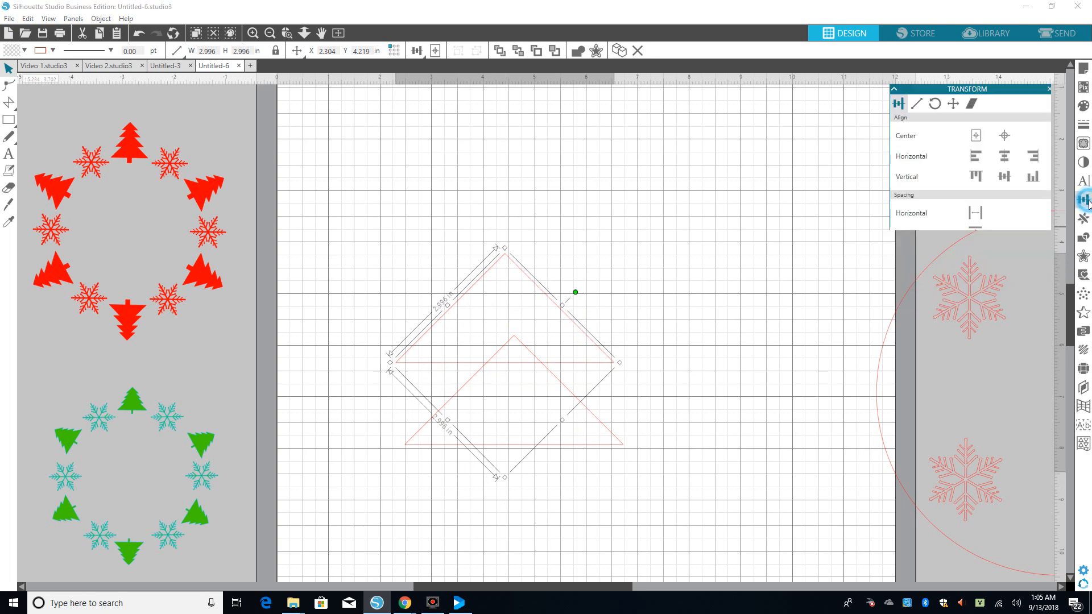
left_click(917, 103)
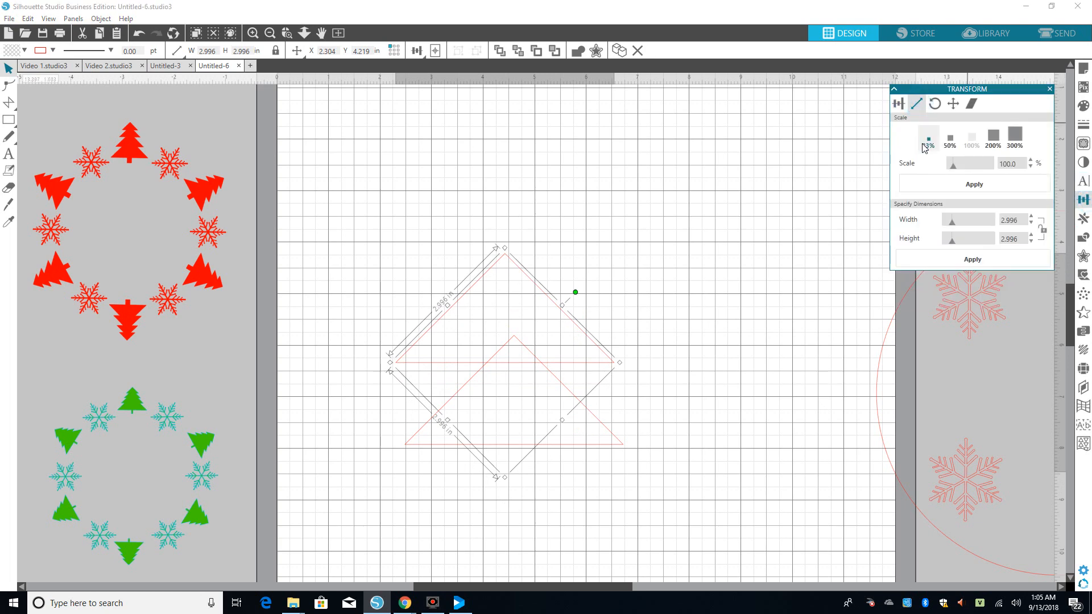
left_click(1005, 165)
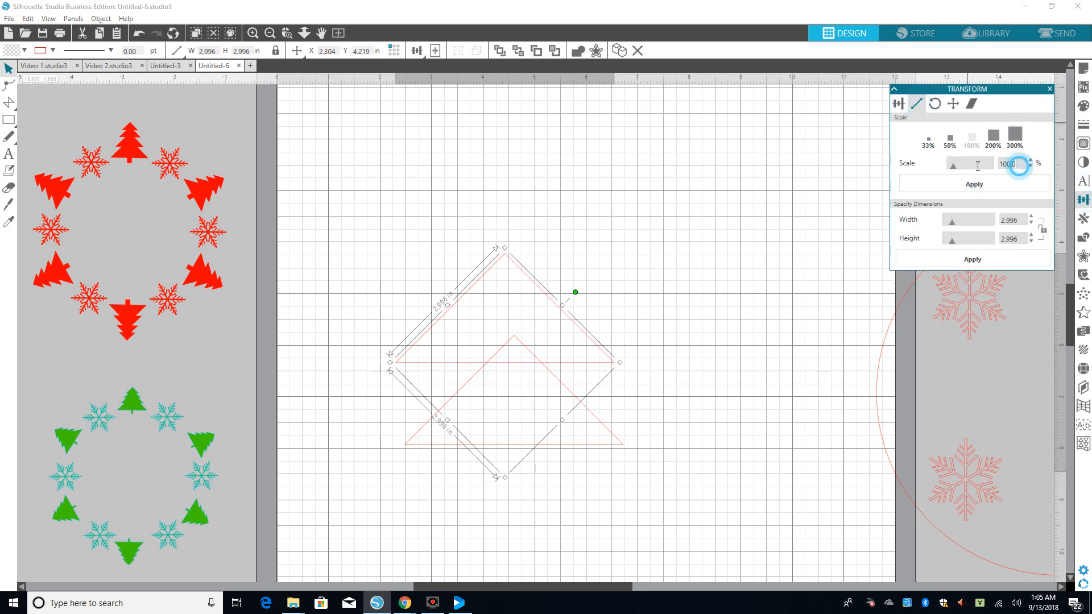
key("Return")
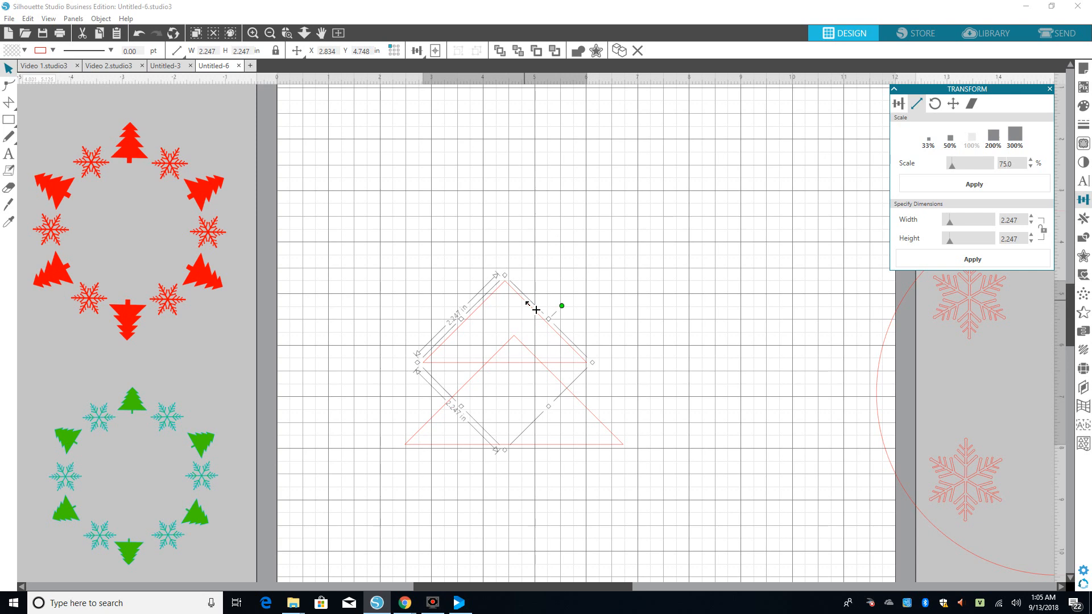
Add two more triangles stacked upward, each a copy of the one below scaled to 75%
left_click_drag(527, 304, 537, 257)
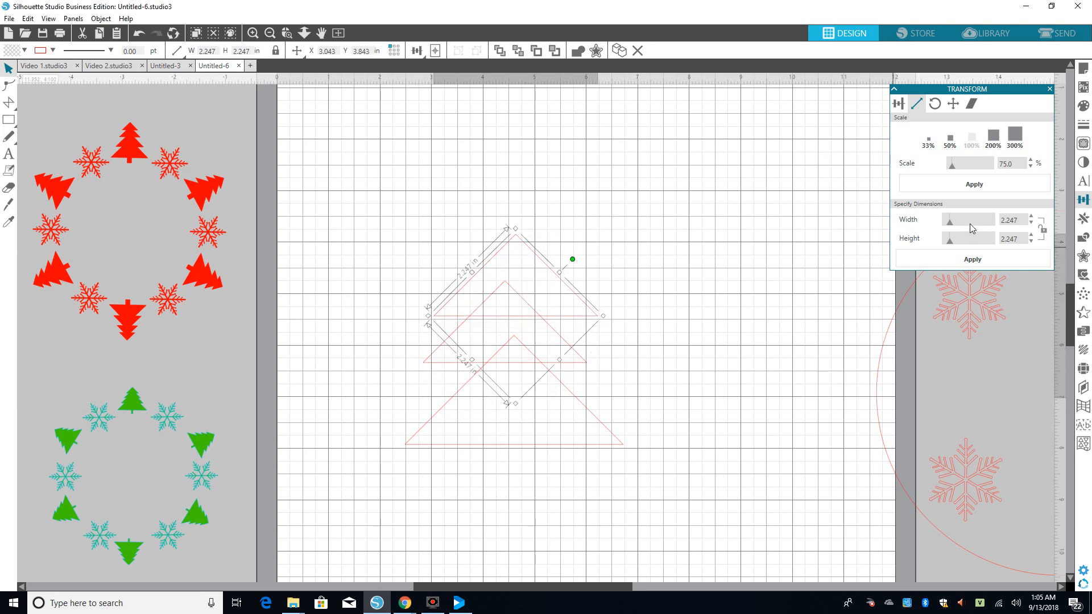
left_click(974, 184)
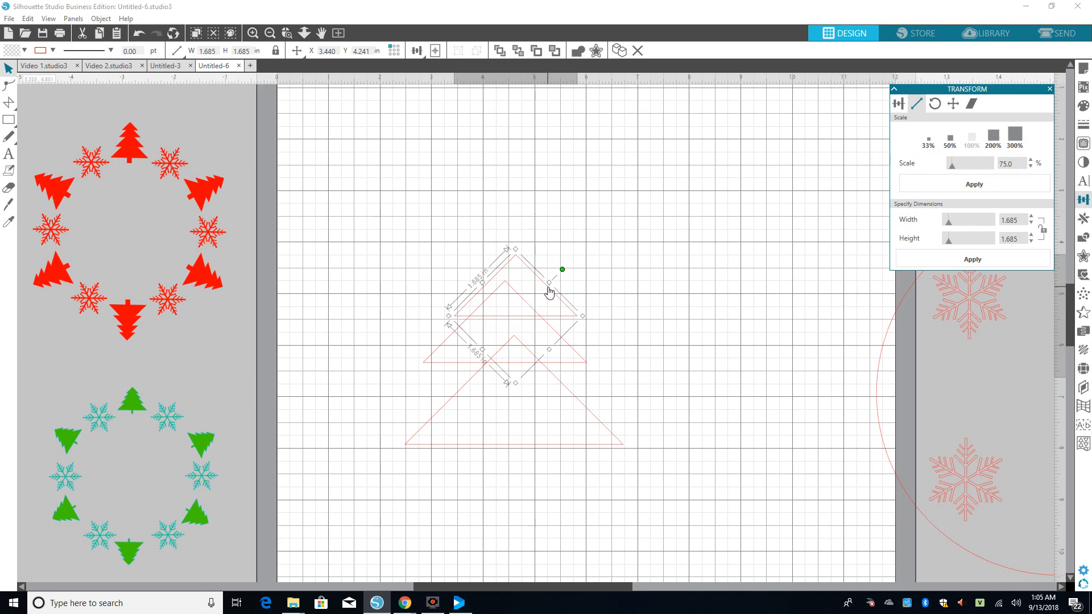
left_click_drag(545, 281, 533, 222)
left_click(974, 185)
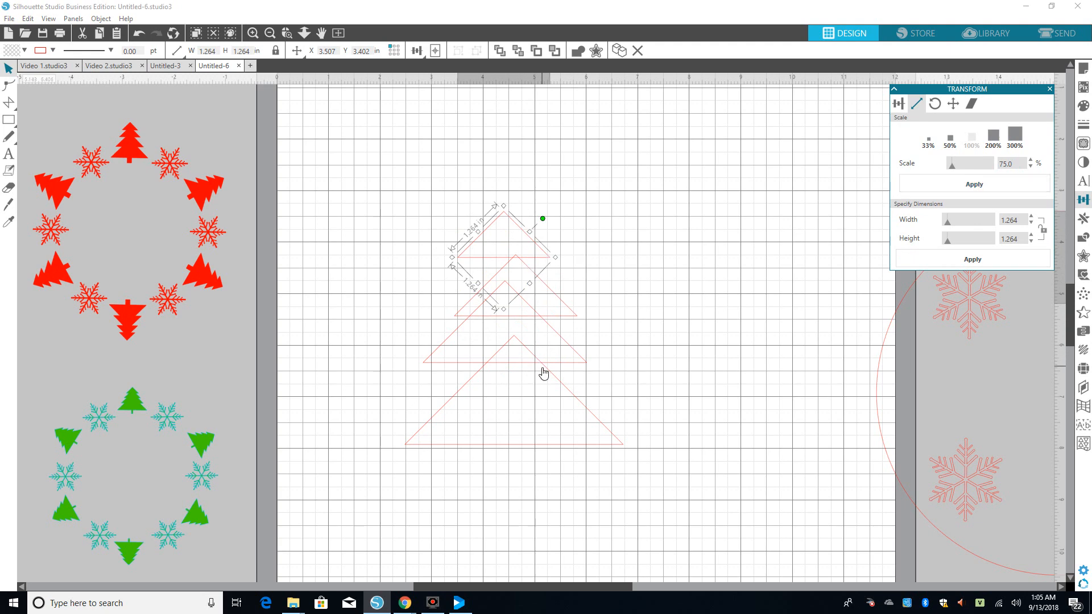
Reposition the four triangles so they overlap and line up roughly on one vertical axis as a tree
left_click_drag(542, 368, 612, 387)
left_click(570, 366)
left_click(578, 361)
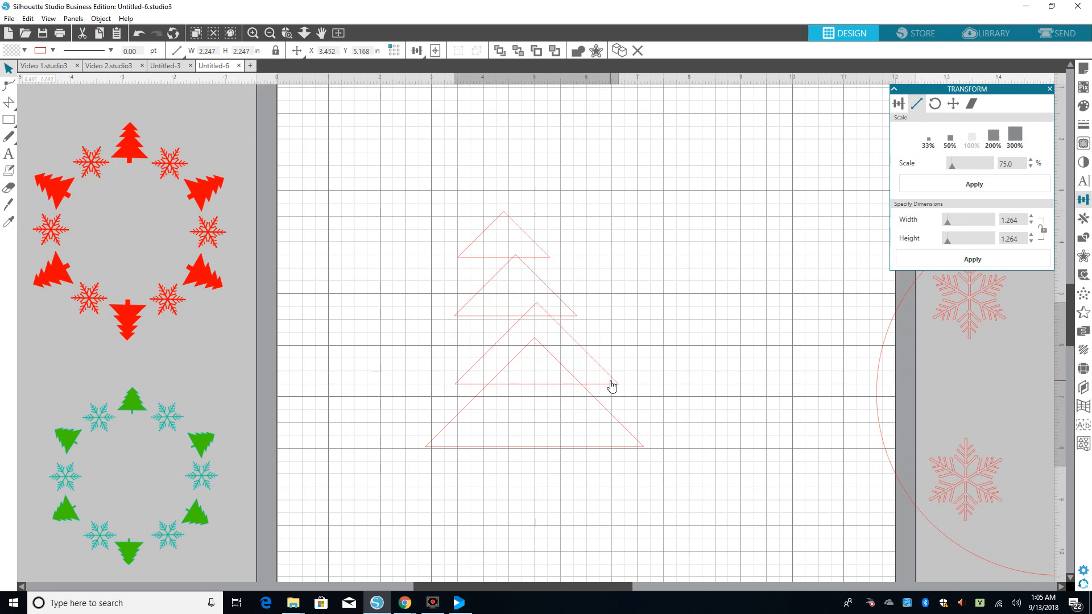
left_click(428, 404)
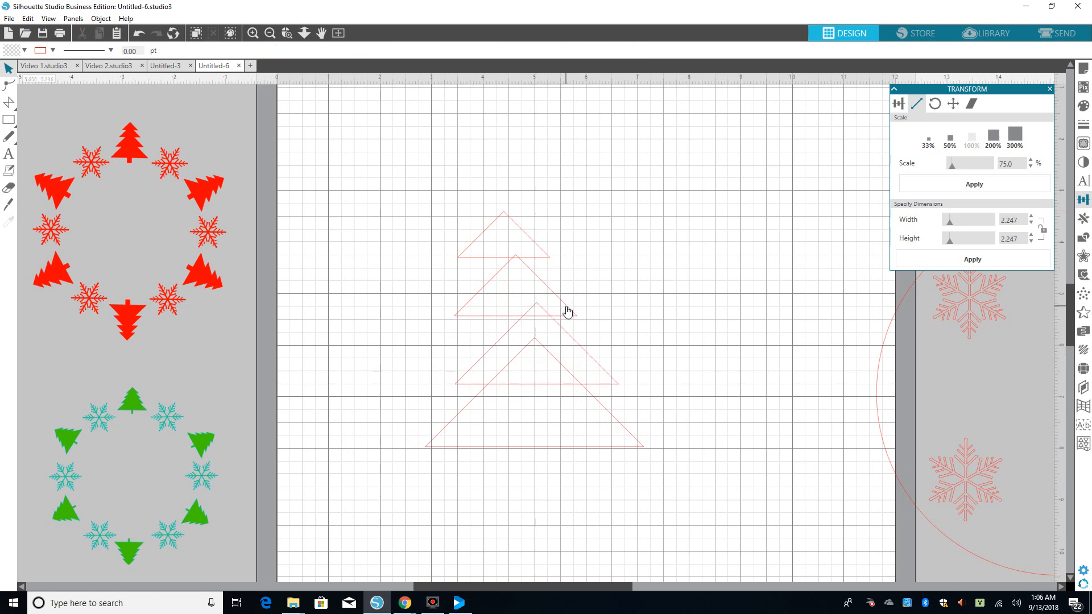
left_click_drag(567, 312, 583, 327)
left_click_drag(548, 261, 585, 304)
left_click(668, 256)
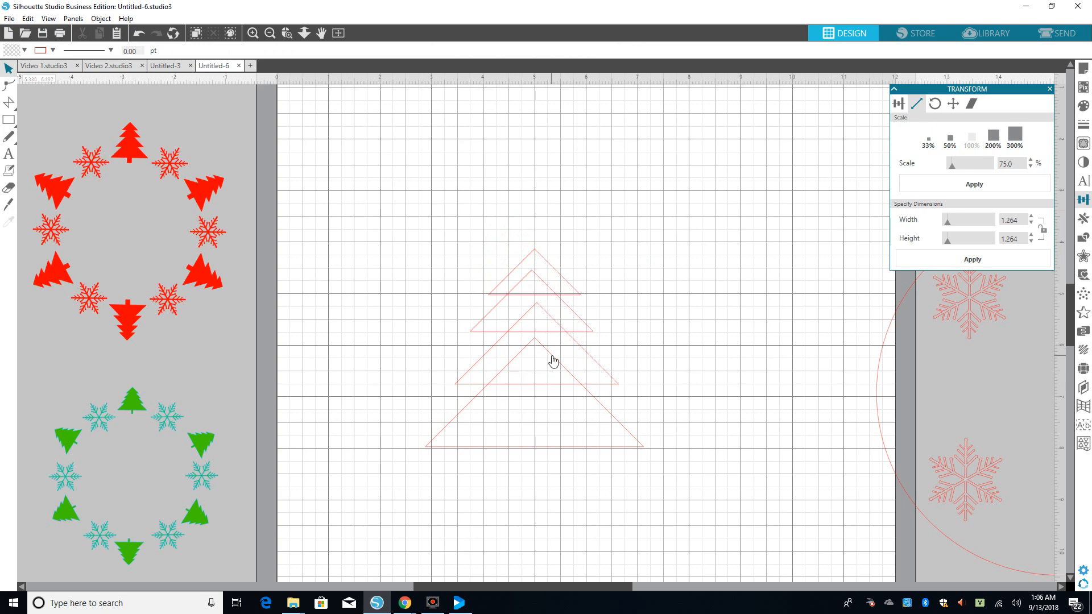
Nudge the bottom triangle up and adjust the two upper triangles to even out the spacing of the tree tiers
mouse_move(553, 361)
left_mouse_down()
mouse_move(556, 340)
mouse_move(556, 356)
left_mouse_up()
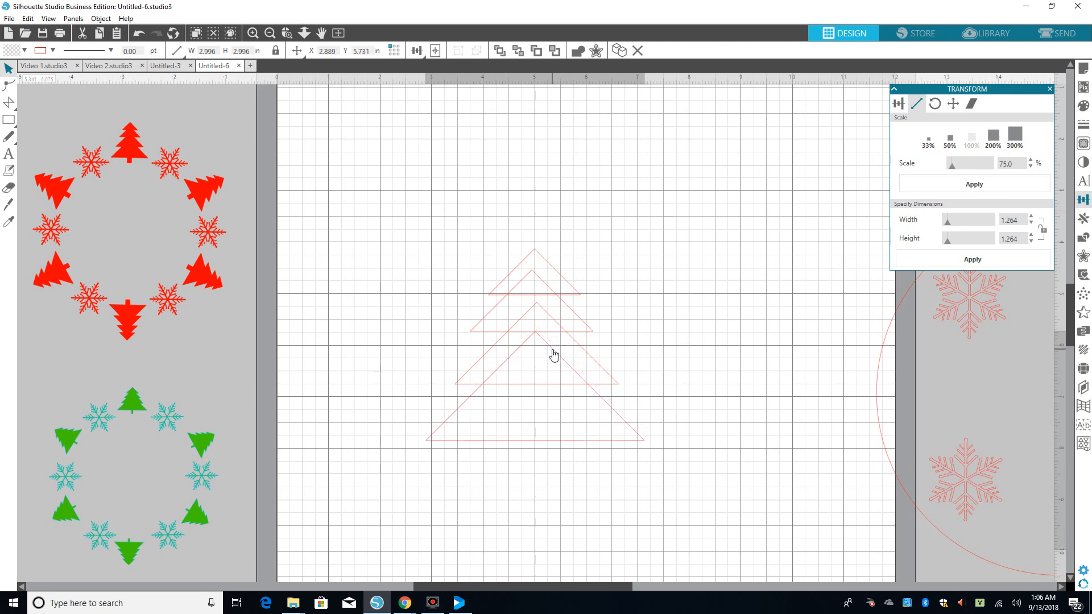
left_click(559, 302)
left_click(564, 306)
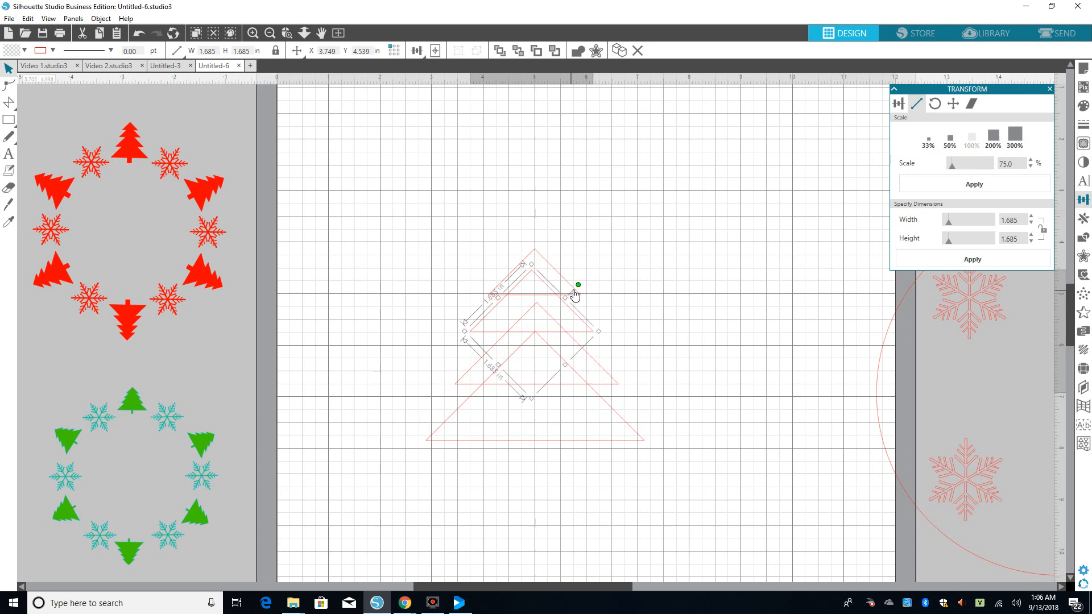
left_click_drag(575, 289, 572, 290)
left_click(567, 319)
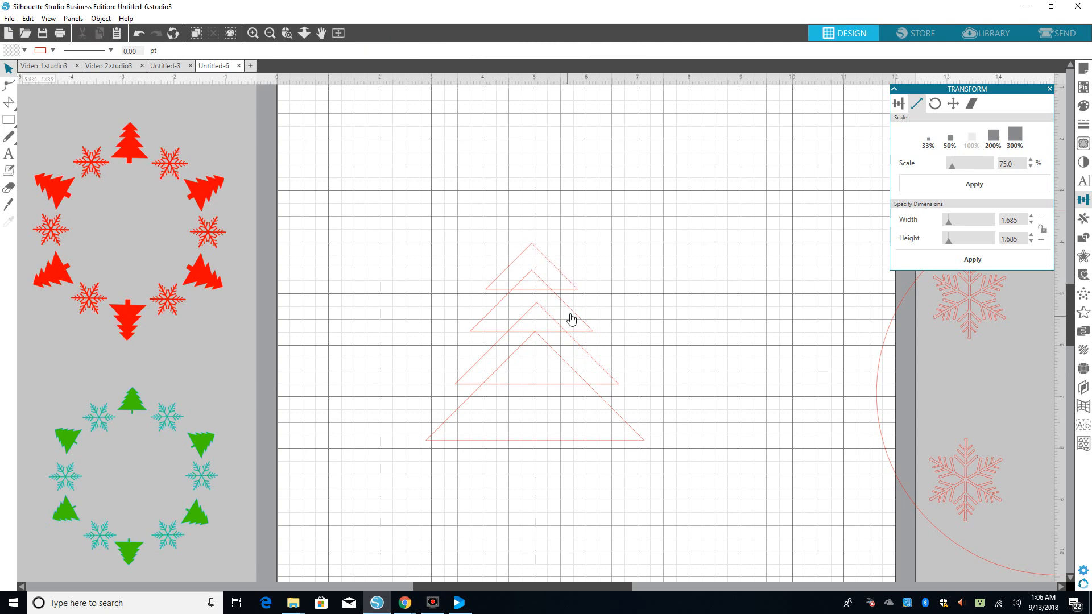
left_click(572, 316)
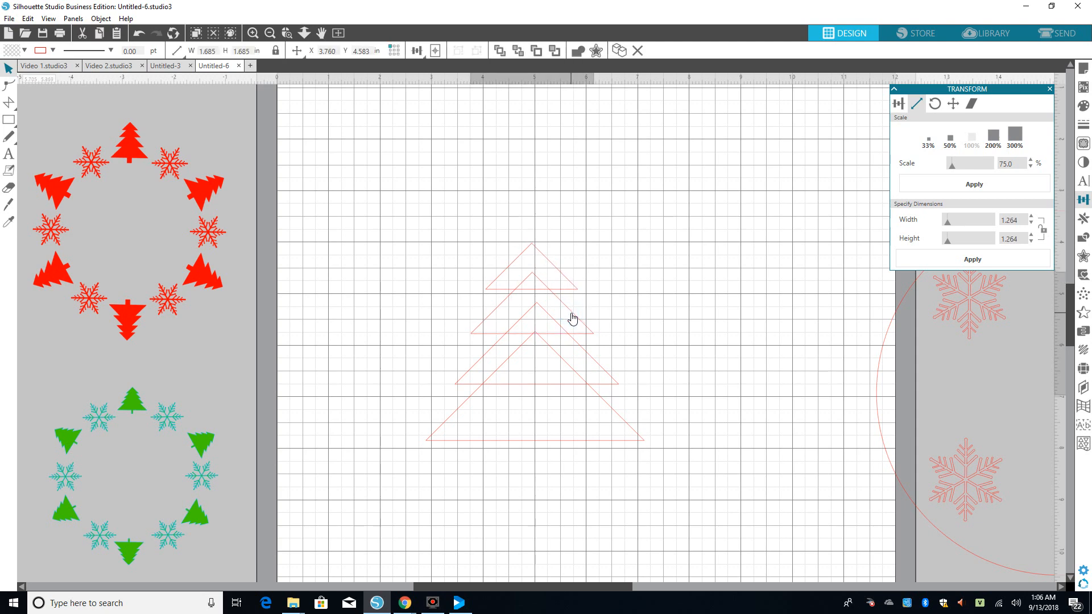
left_click(574, 289)
left_click(649, 264)
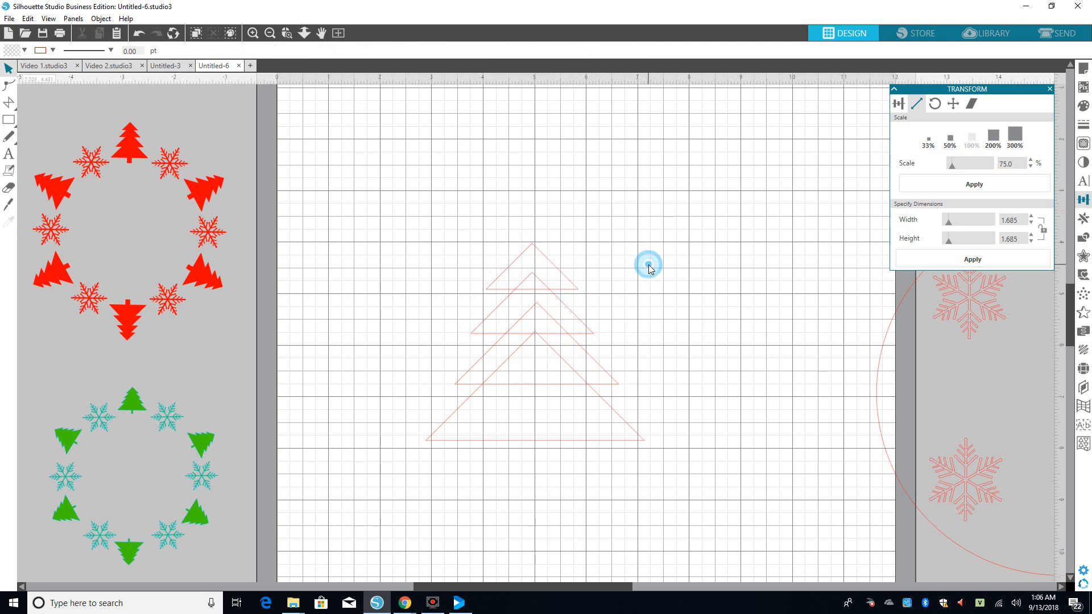
left_click(408, 216)
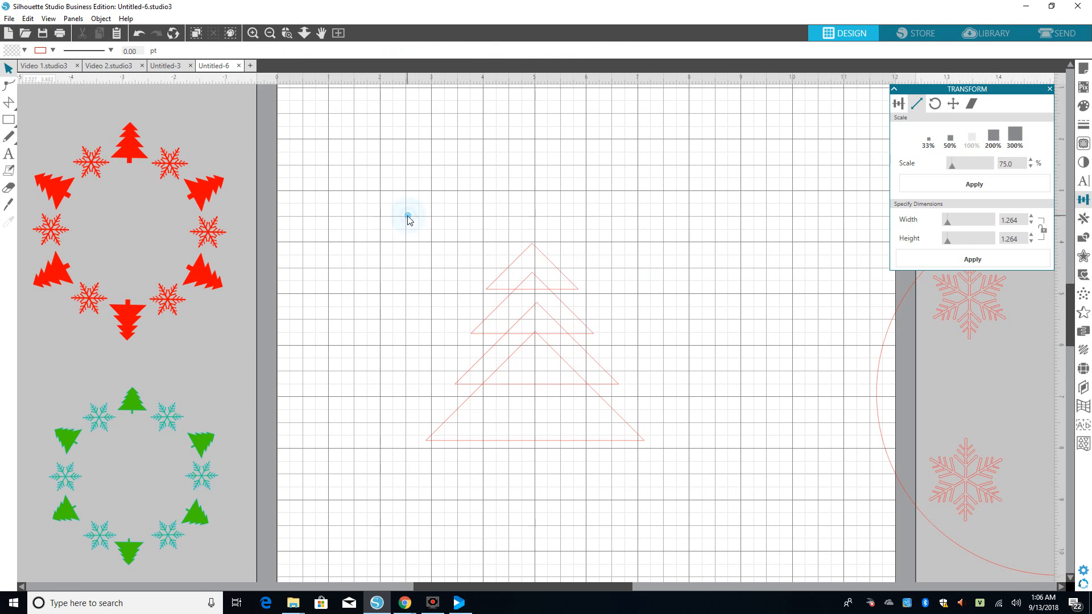
Select all four triangles and align them to a common vertical centre line with Align Center
left_click_drag(401, 350, 606, 392)
left_click(101, 18)
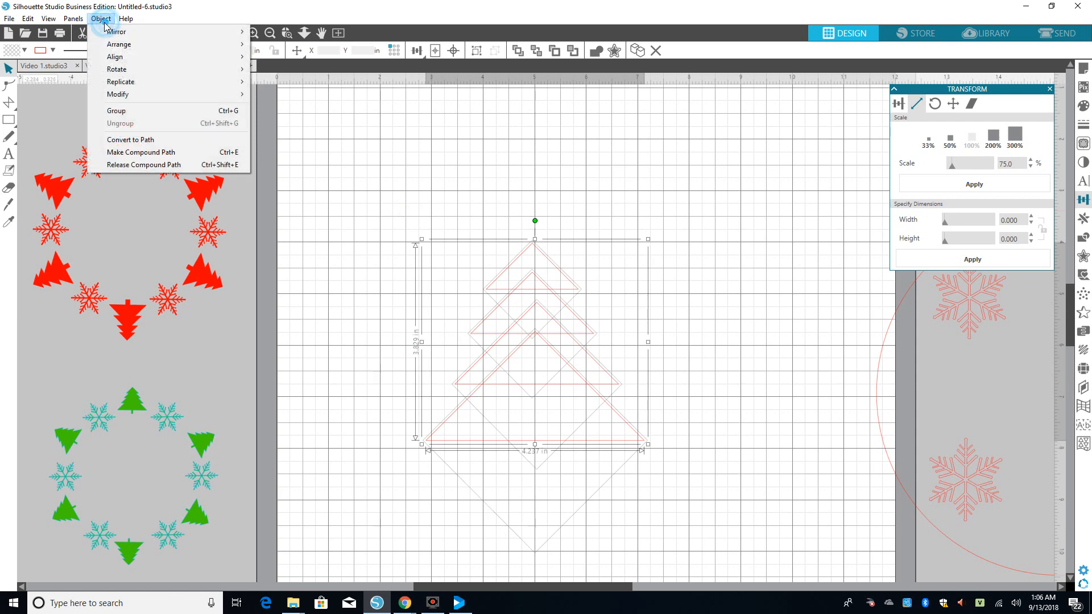
mouse_move(130, 61)
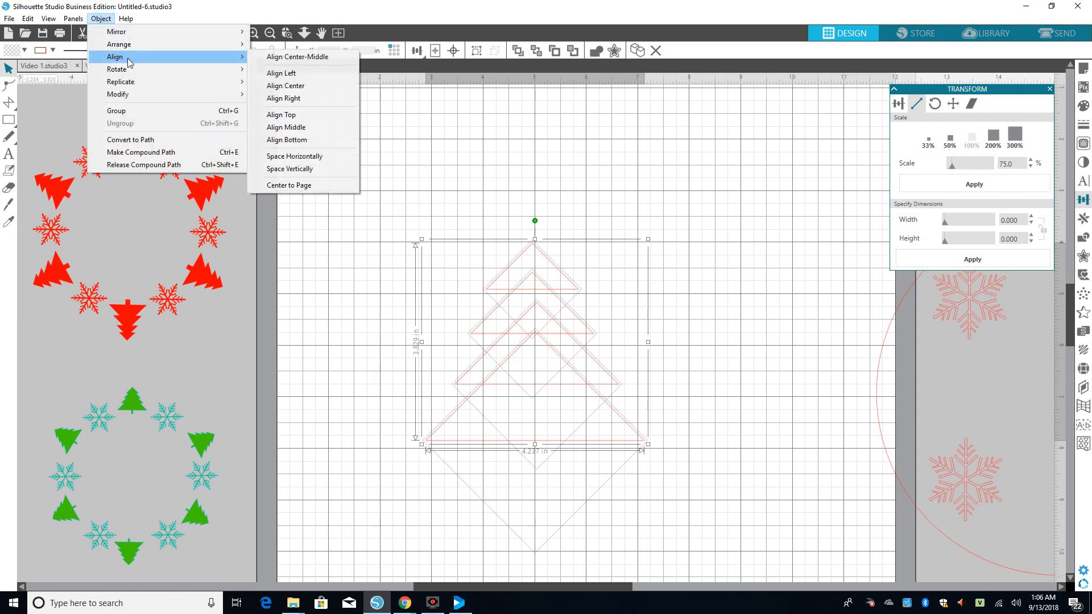
left_click(312, 86)
left_click(663, 177)
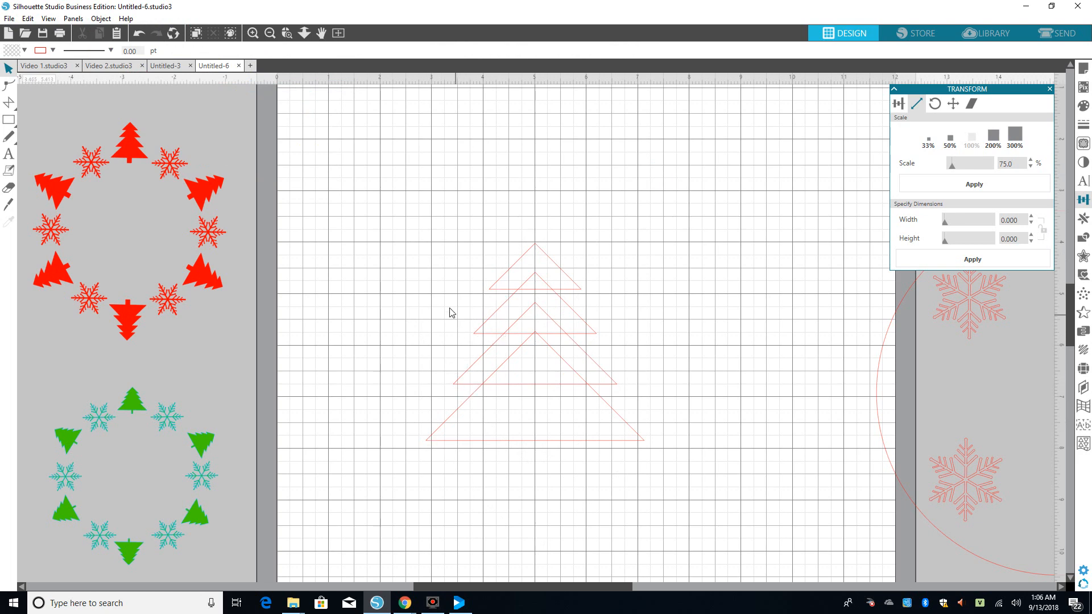
Weld the four stacked triangles into a single tree outline
left_click_drag(428, 227, 690, 471)
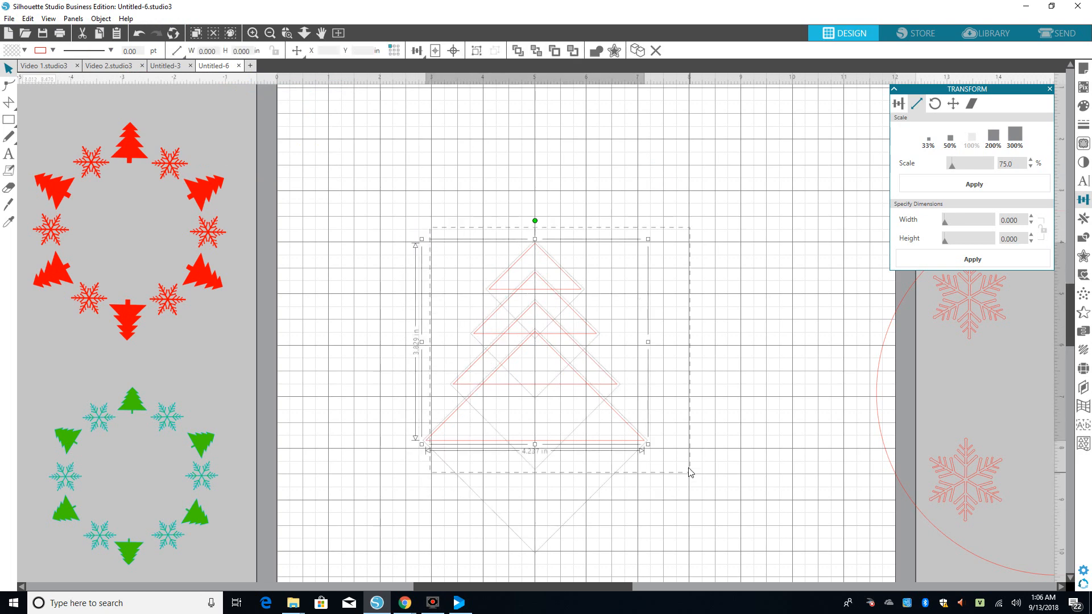
left_click(542, 370)
right_click(542, 370)
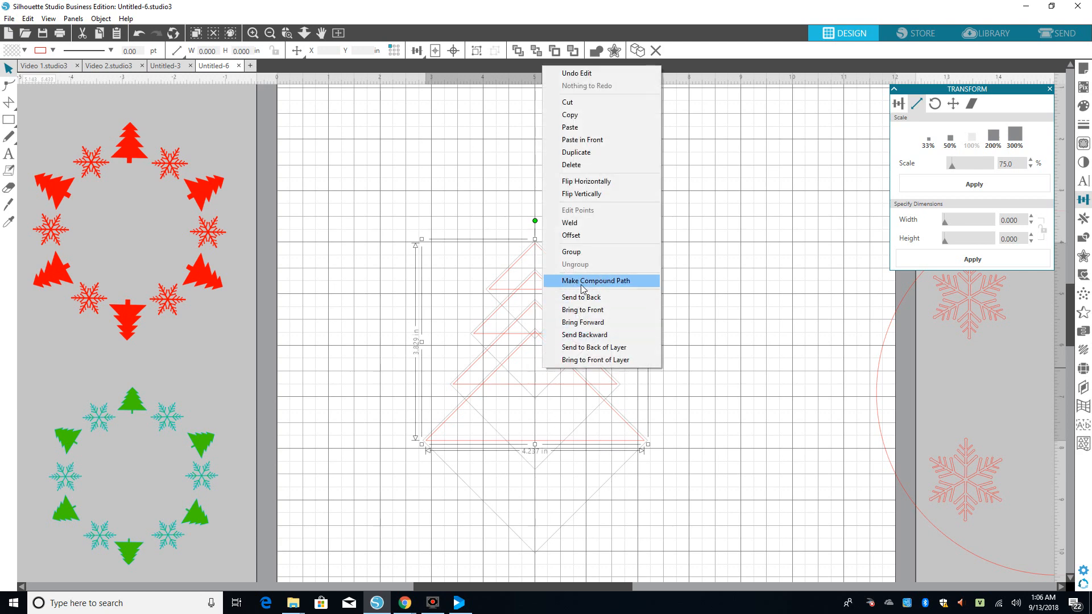
left_click(578, 224)
left_click(598, 236)
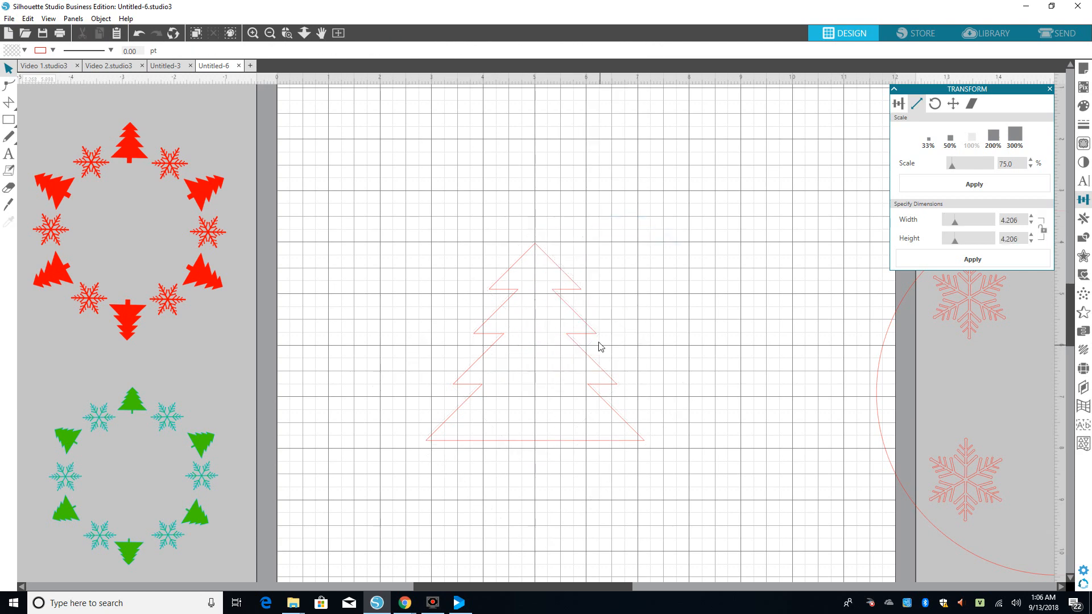
Move the tree further up the page and draw a narrow trunk rectangle overlapping the middle of its base
left_click_drag(590, 331, 598, 225)
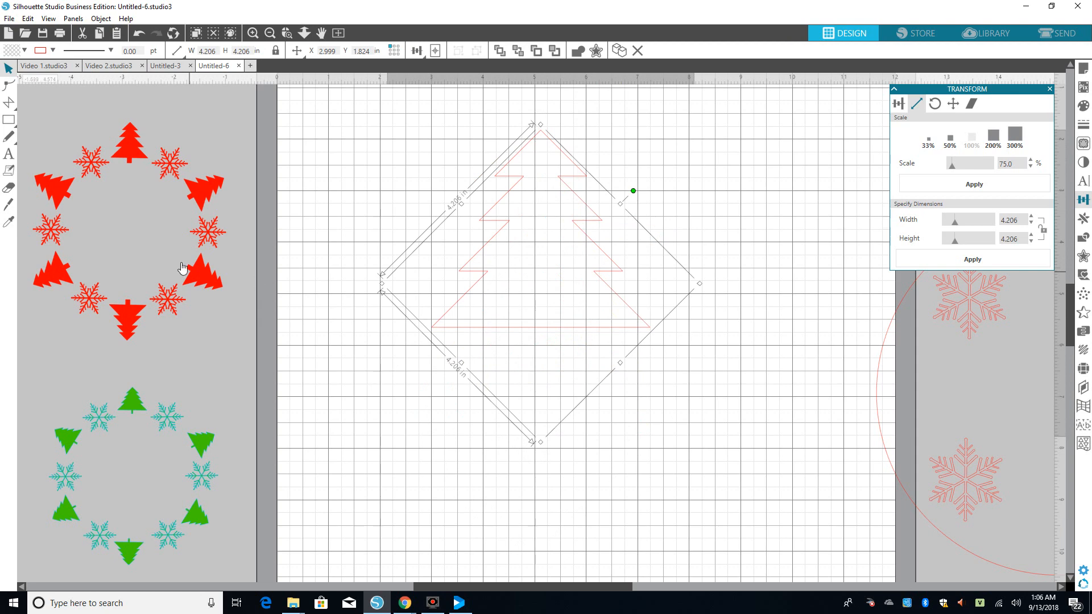
left_click(17, 120)
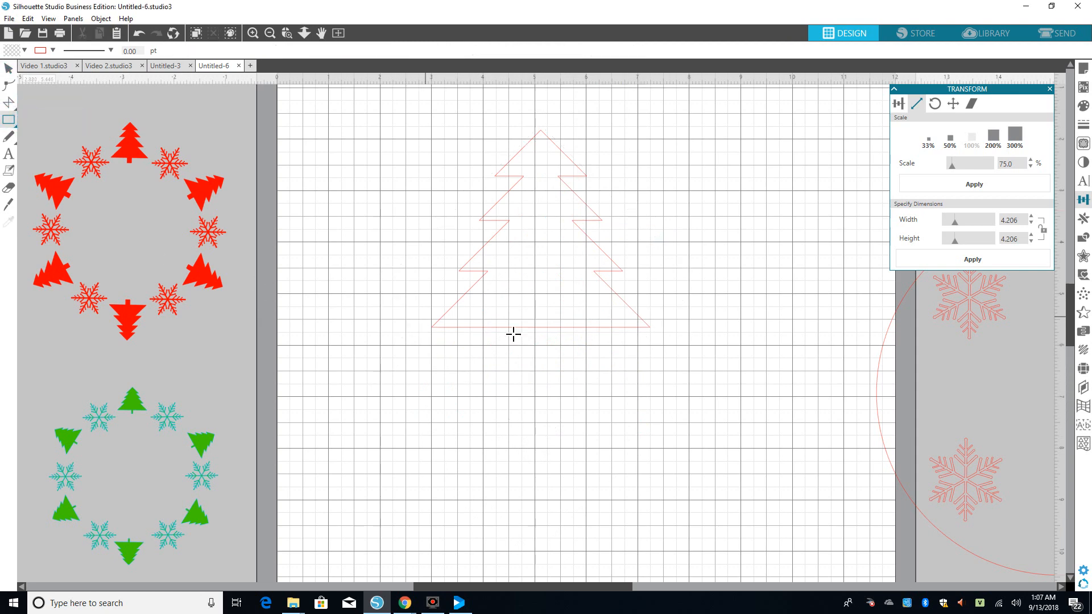
left_click_drag(535, 323, 550, 357)
left_click(587, 351)
Align the trunk and the tree with Align Center and weld them into one shape
left_click_drag(407, 182, 664, 376)
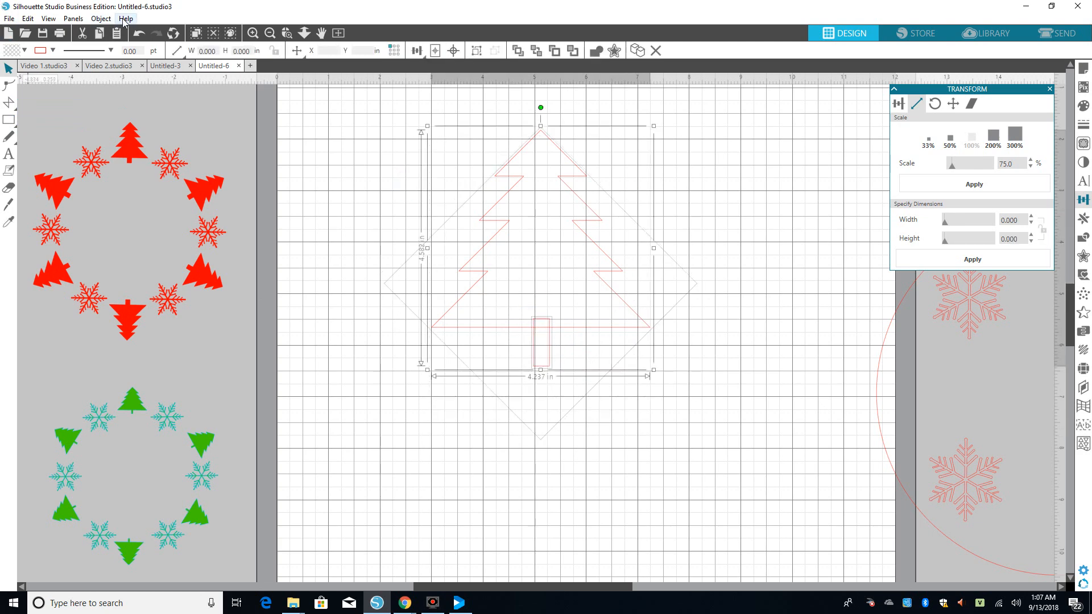
left_click(103, 19)
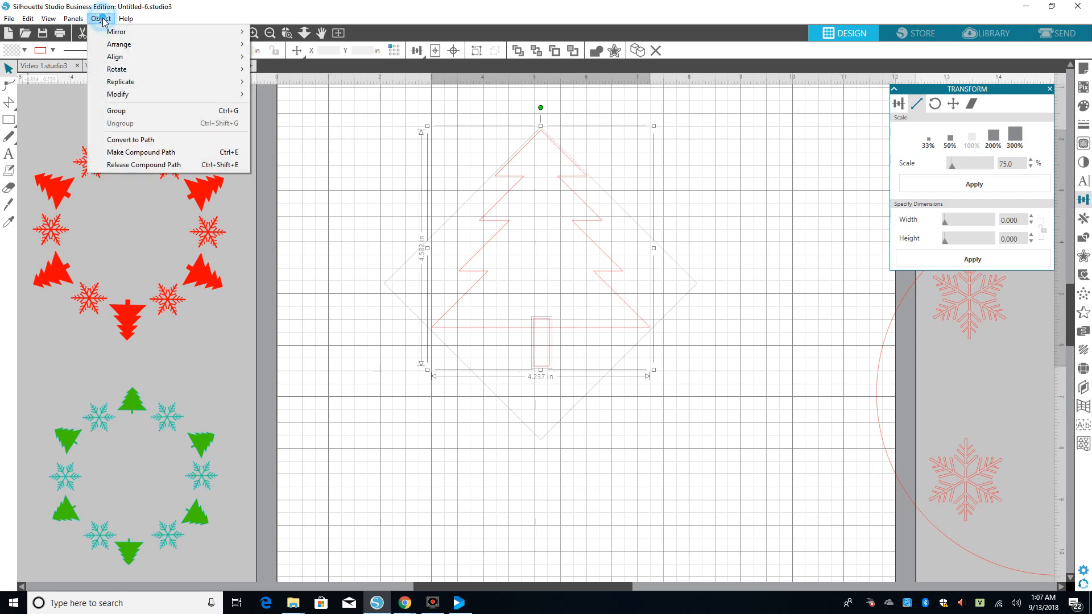
mouse_move(124, 58)
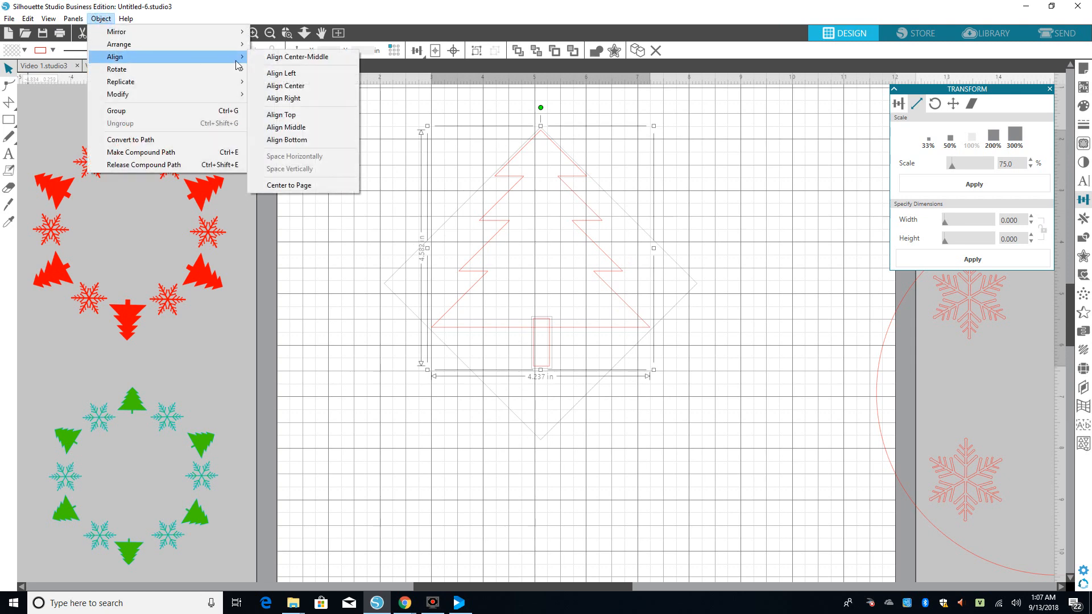
left_click(281, 87)
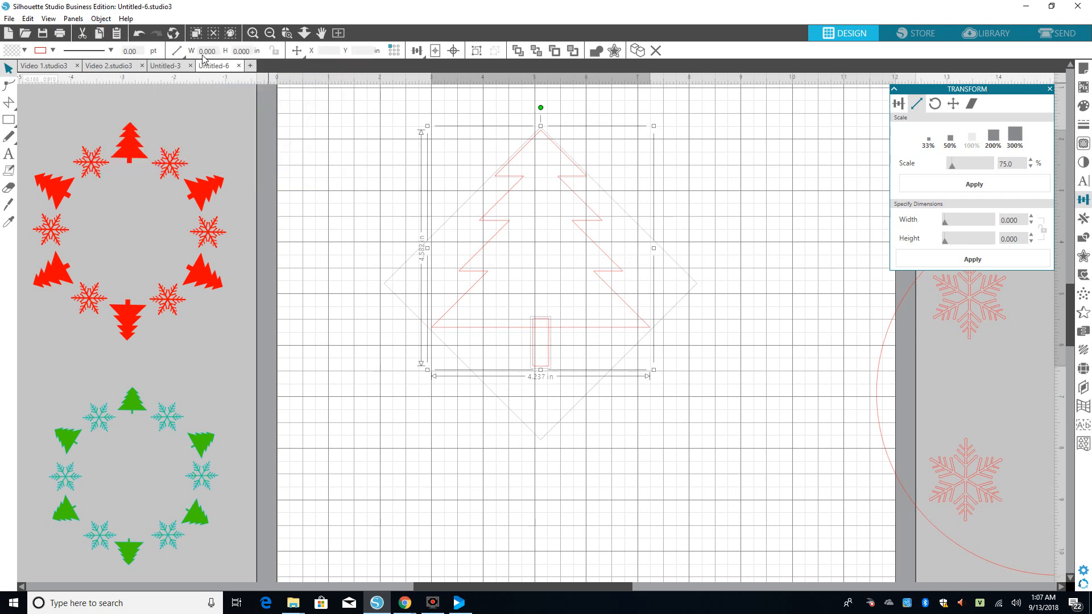
right_click(619, 309)
left_click(667, 444)
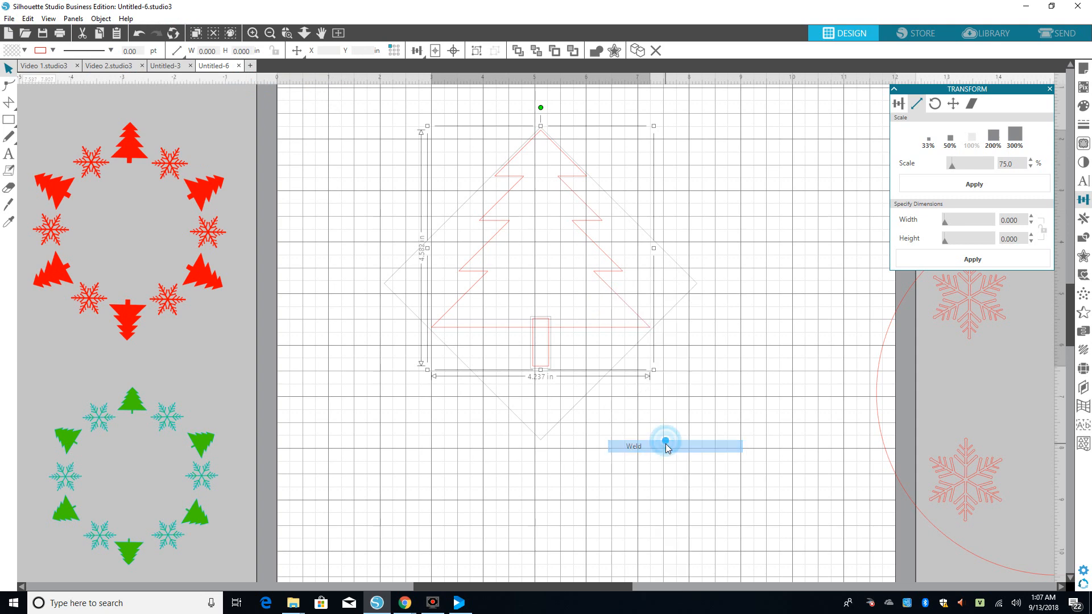
left_click(594, 330)
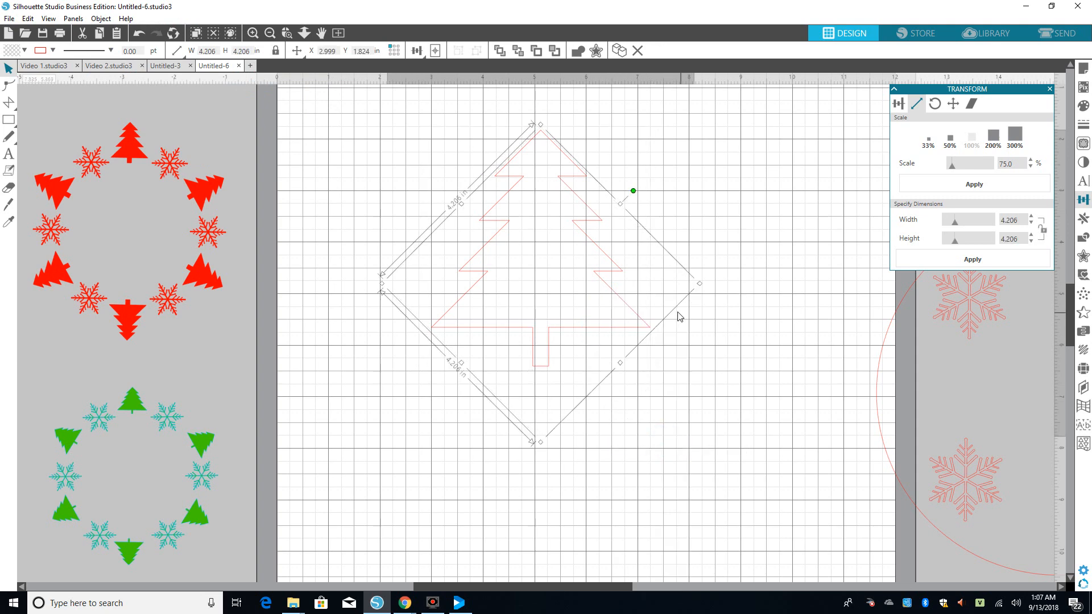
Scale the tree down to about 2.3 in, placing it over the lower snowflake beside the page to compare sizes
left_click_drag(703, 287, 1016, 499)
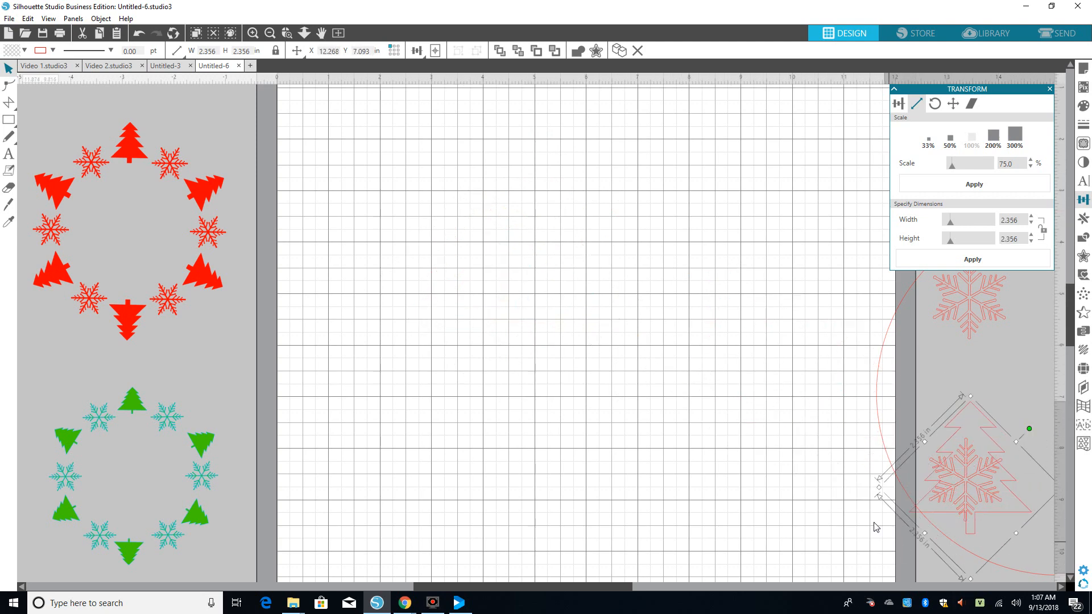
left_click_drag(883, 493, 887, 494)
left_click(1008, 516)
left_click_drag(1008, 516, 999, 518)
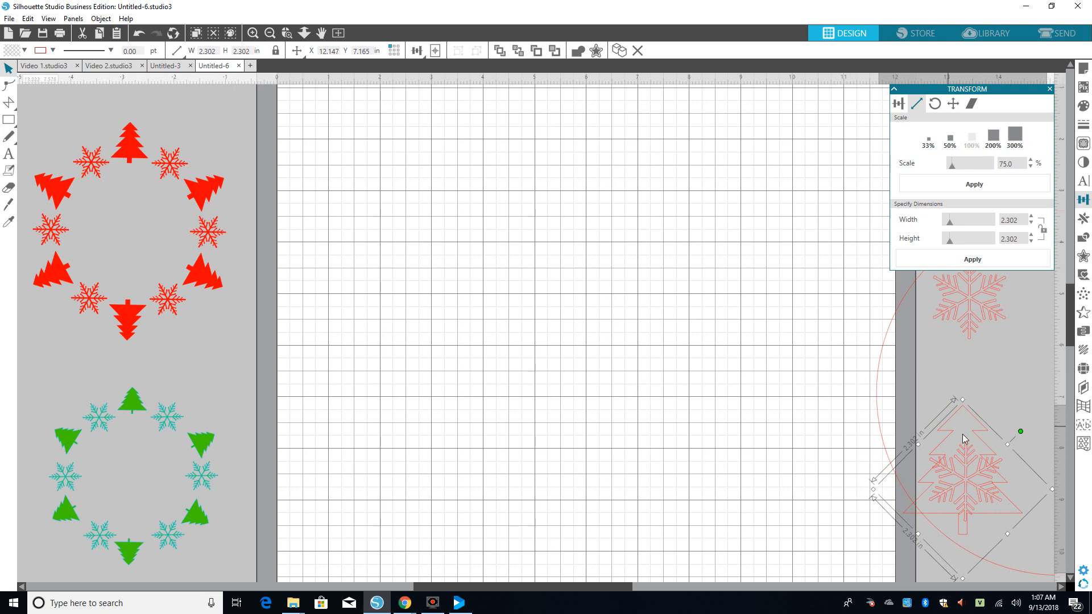
Bring the tree and the large circle onto the page and place the tree inside the circle
left_click_drag(952, 432, 527, 390)
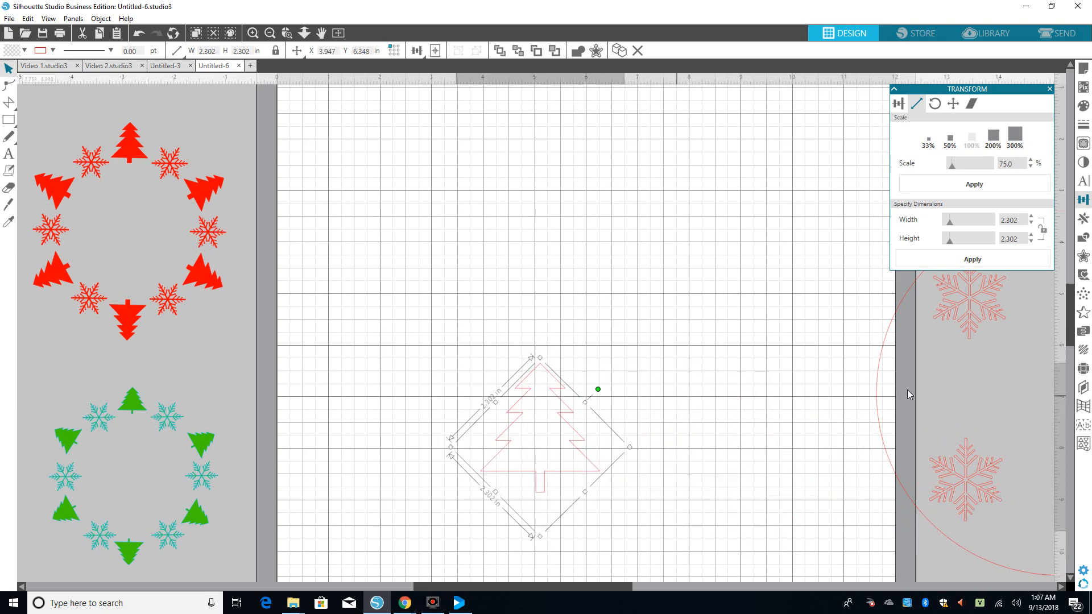
left_click_drag(870, 394, 425, 362)
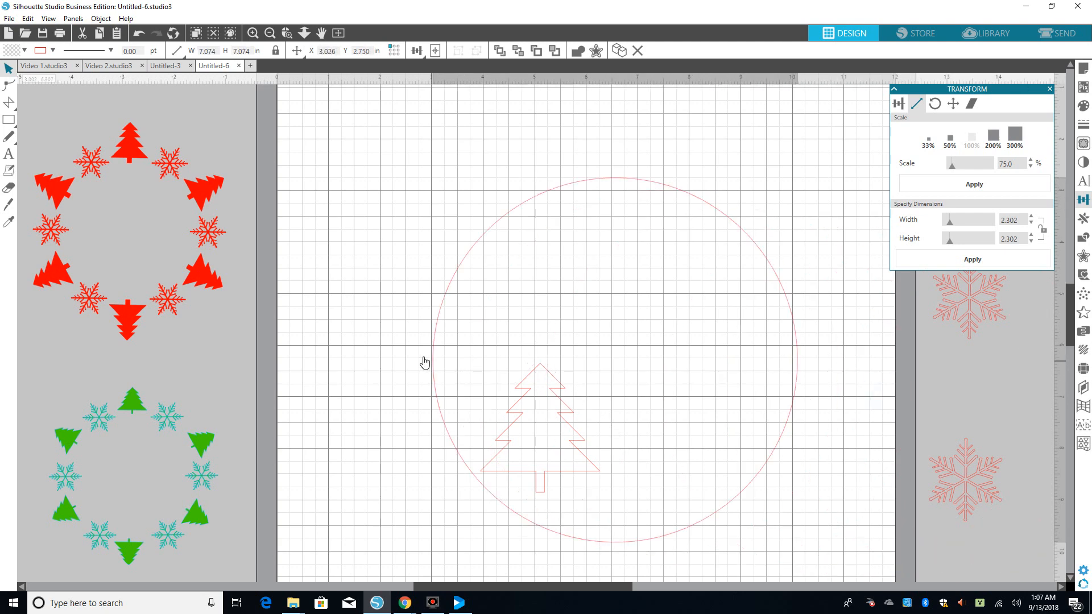
left_click_drag(563, 401, 614, 343)
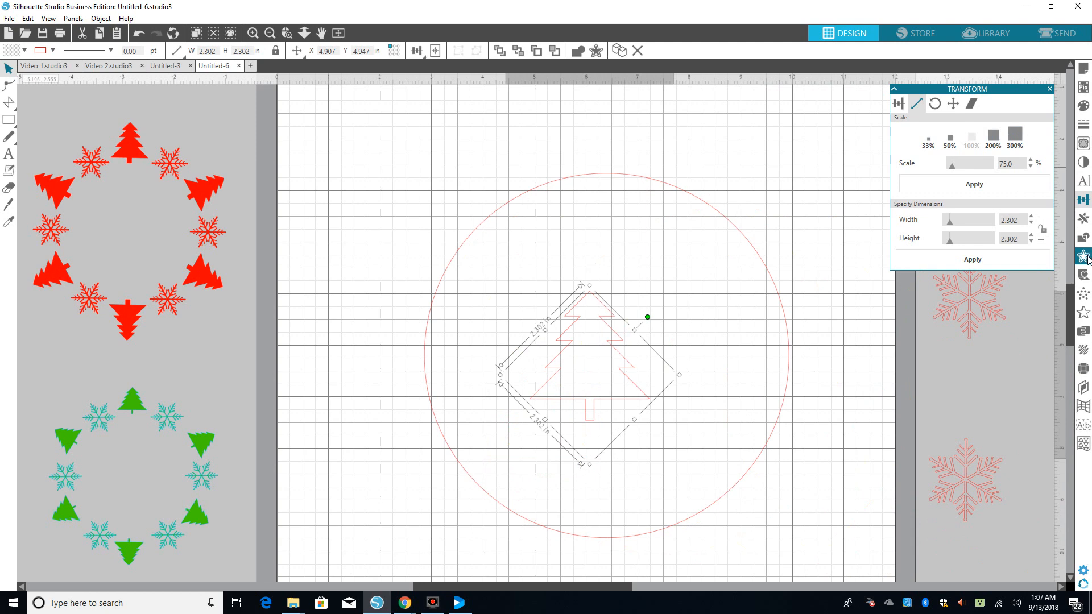
Open the Object on Path replicate options and show the tree's grab handle
left_click(1084, 219)
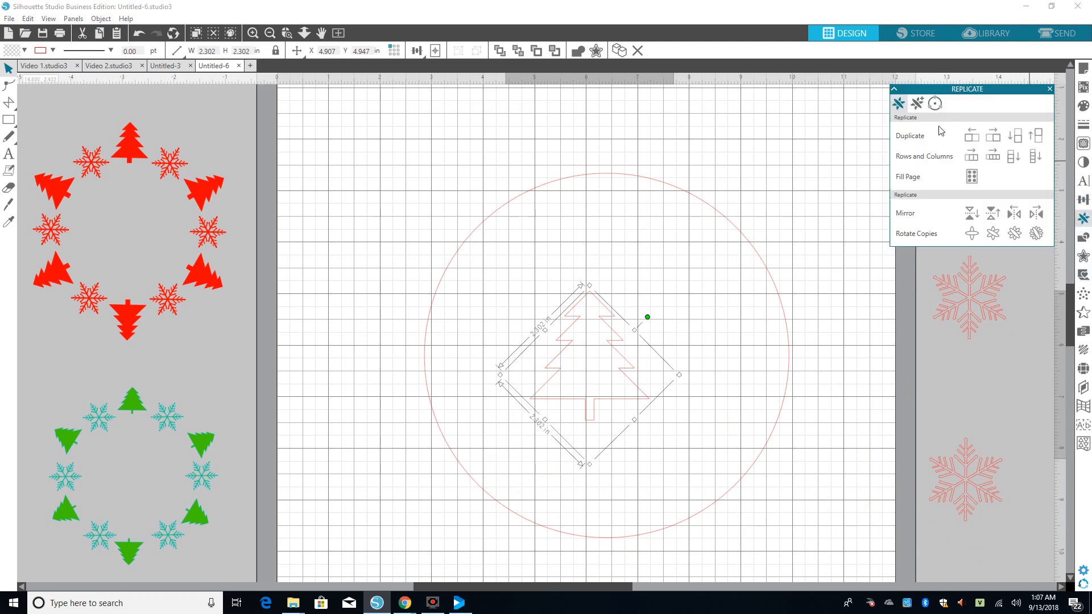
left_click(935, 103)
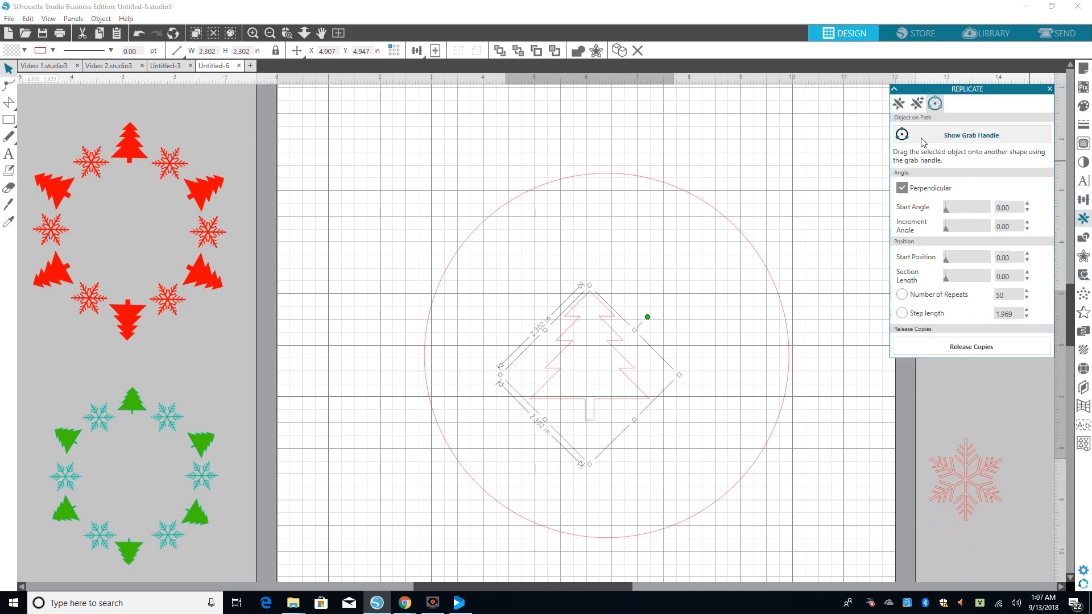
left_click(902, 137)
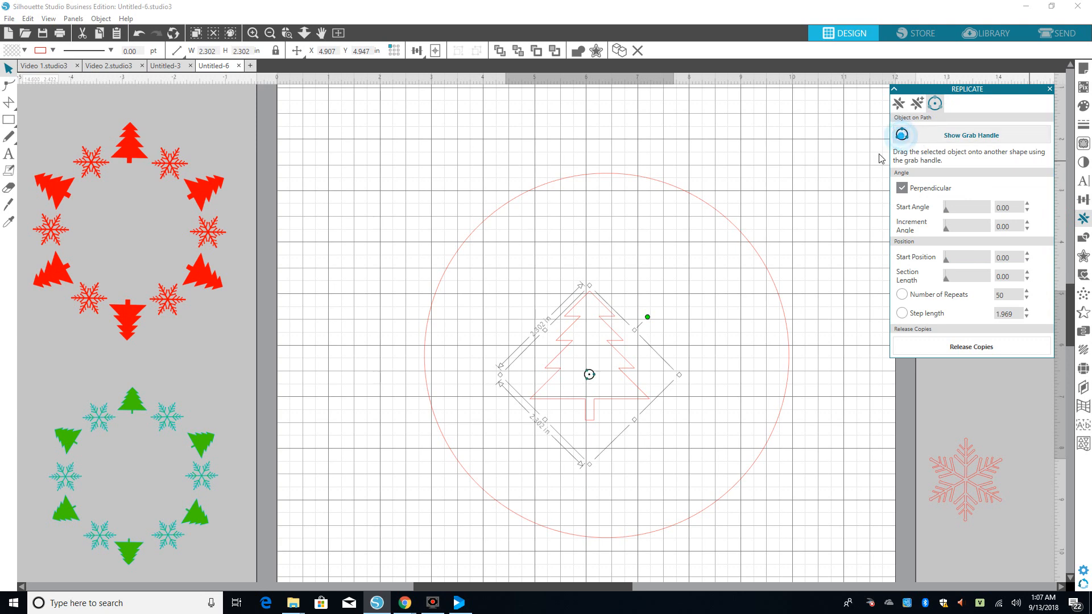
Try to replicate the tree around the circle from its top point with 22 repeats, and shift the ring around the page
left_click_drag(592, 376, 614, 175)
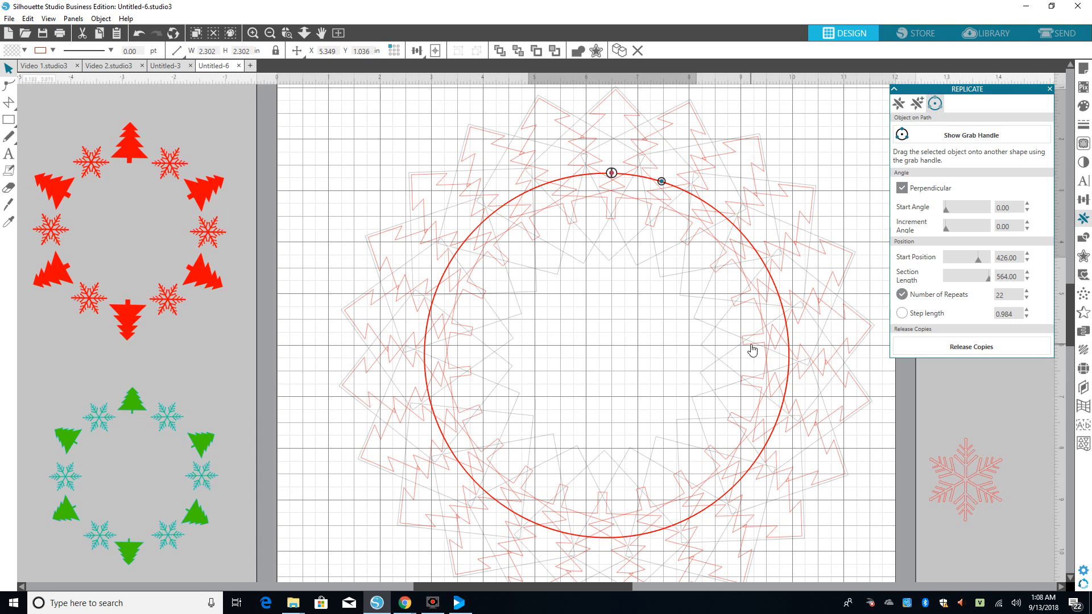
left_click(540, 326)
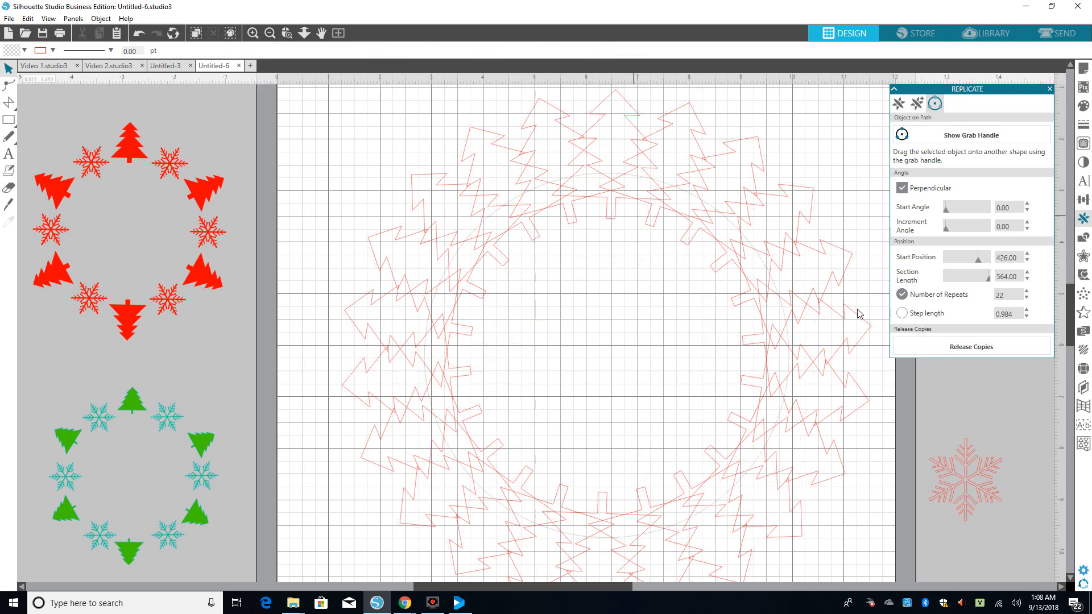
left_click_drag(812, 316, 873, 319)
left_click(675, 224)
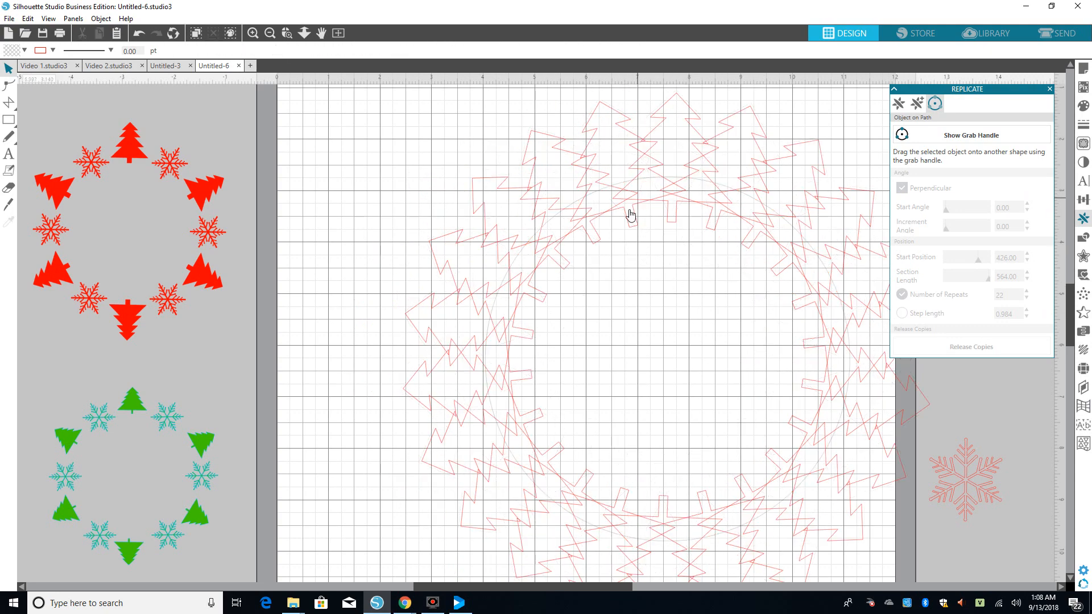
left_click_drag(636, 183, 475, 210)
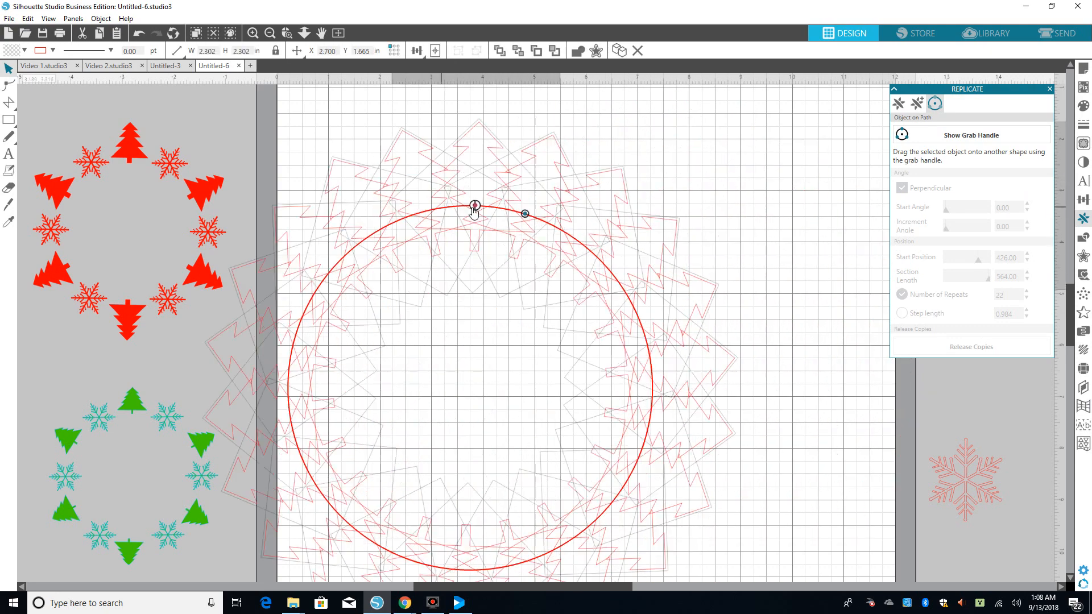
left_click(478, 210)
left_click(476, 210)
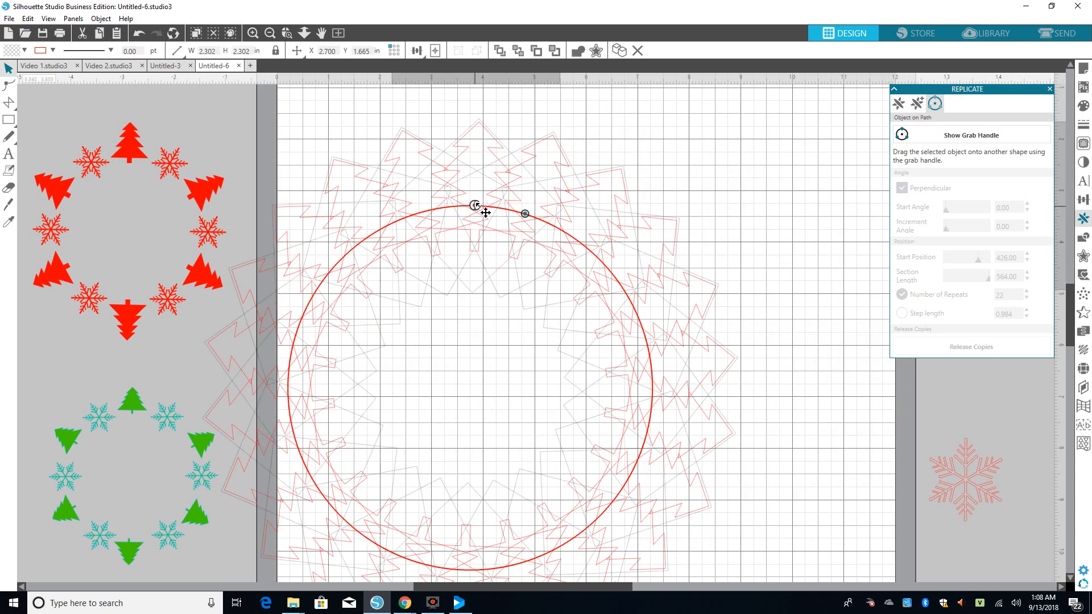
left_click(536, 186)
left_click(561, 178)
left_click_drag(608, 189, 675, 186)
left_click(593, 213)
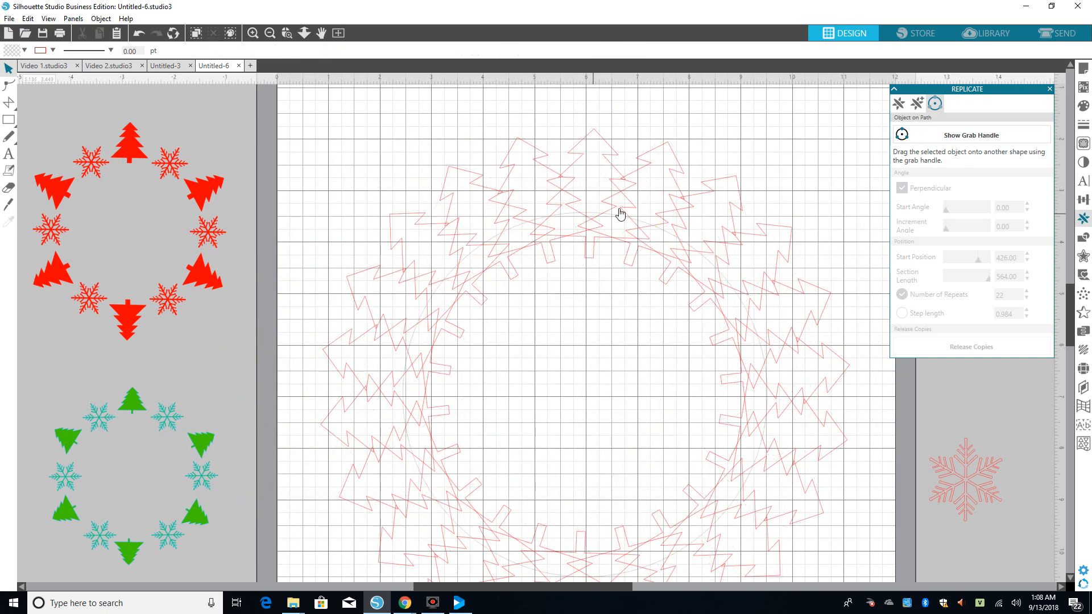
left_click_drag(591, 223, 585, 214)
left_click(583, 216)
left_click(582, 215)
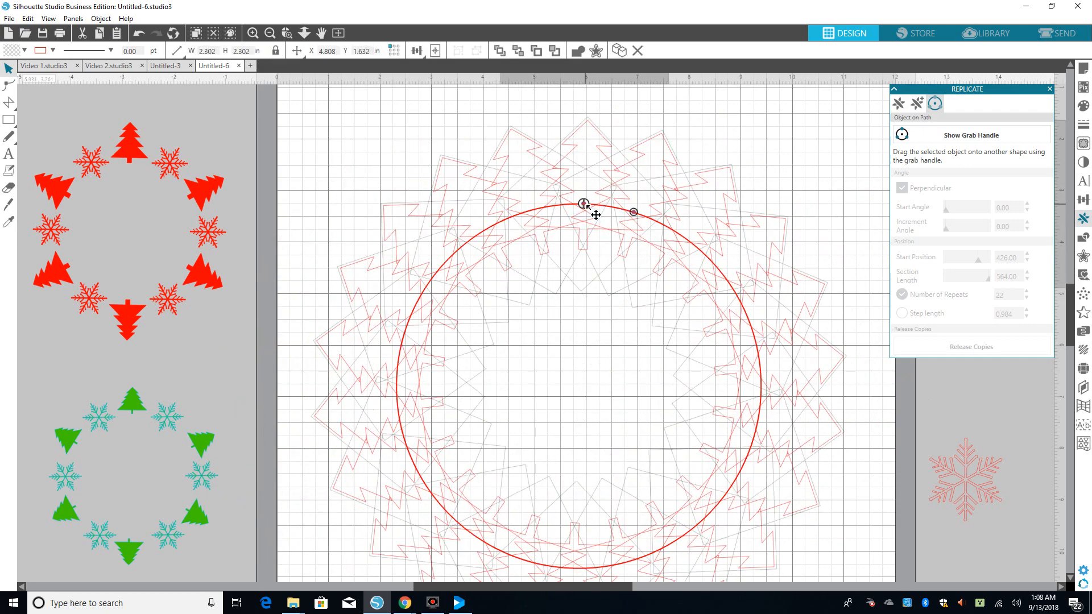
Undo the ring moves and the replication, back to the single tree inside the circle
left_click(137, 34)
left_click(137, 34)
left_click(136, 34)
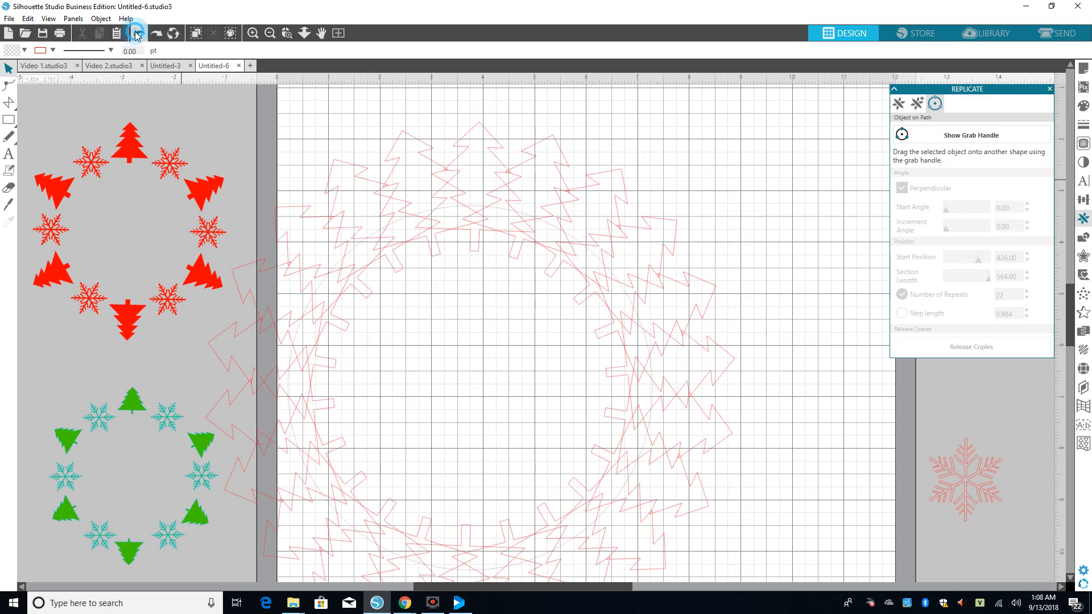
left_click(136, 34)
left_click(137, 35)
left_click(136, 35)
left_click(137, 35)
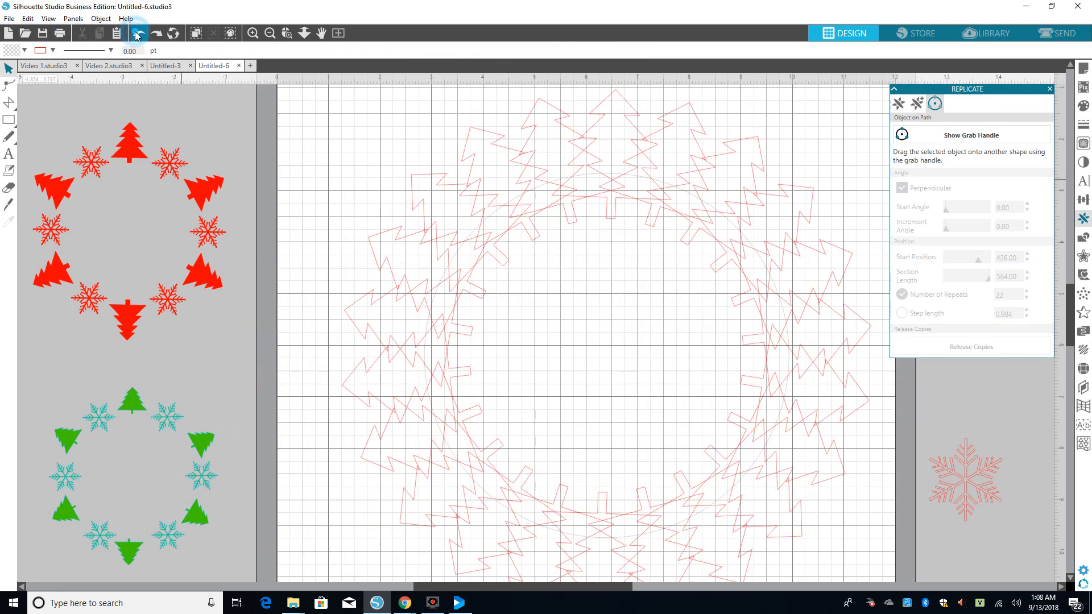
left_click(136, 35)
left_click(136, 35)
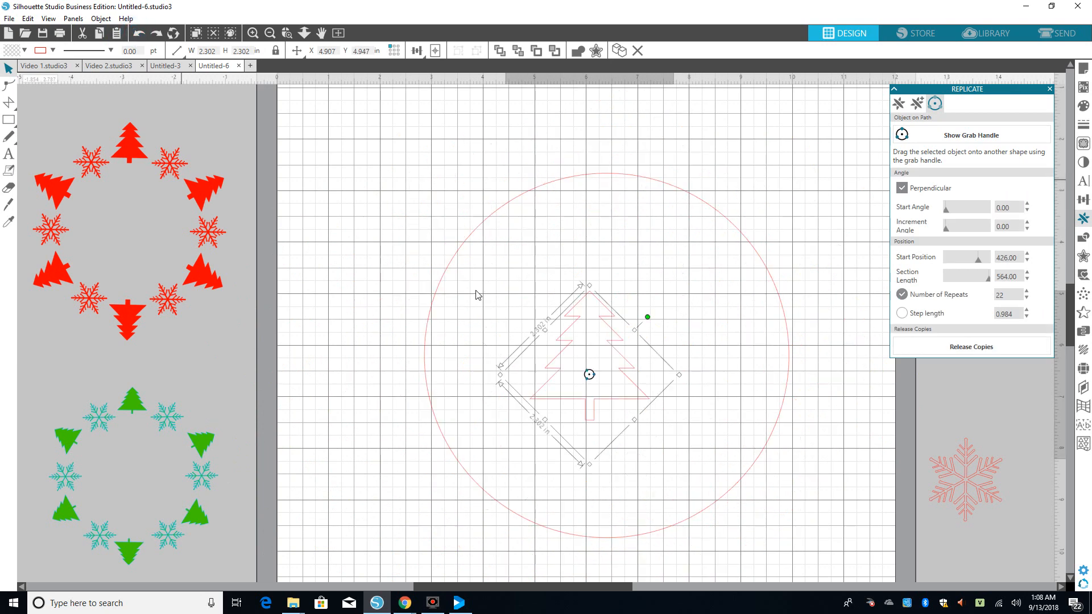
Scale the tree down to about 1.96 in after comparing it with the snowflake, and place it inside the circle
left_click(572, 246)
left_click_drag(621, 349, 996, 479)
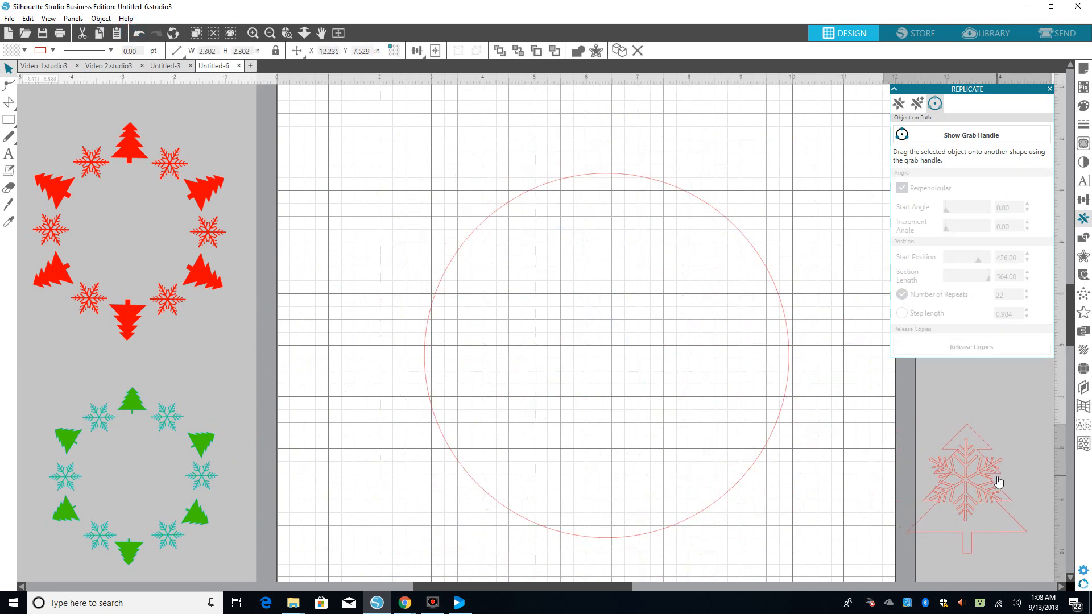
left_click(990, 541)
left_click_drag(990, 536, 853, 532)
left_click_drag(842, 427, 841, 454)
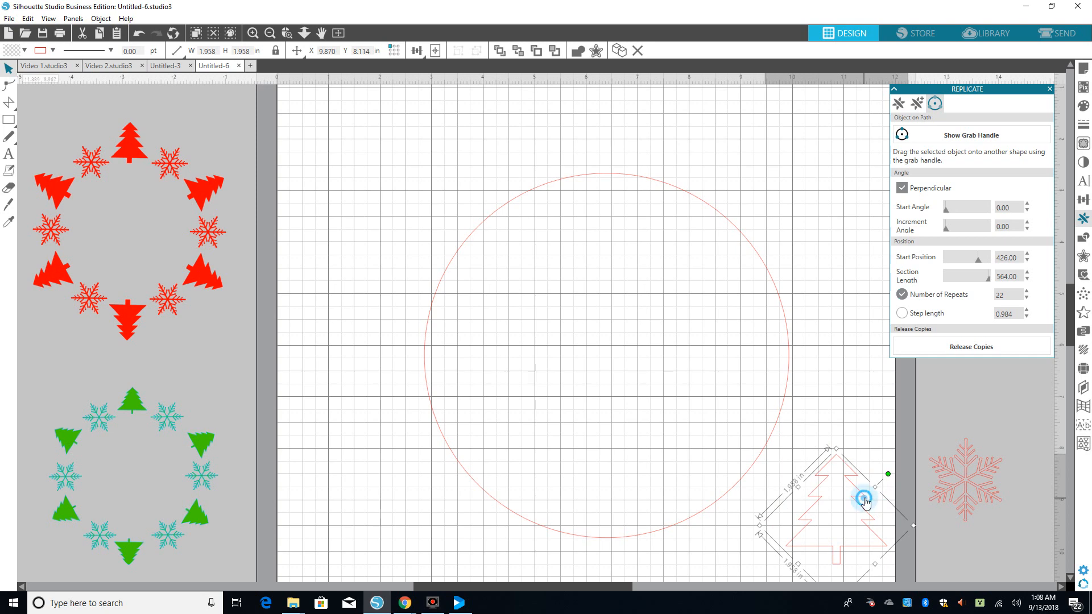
left_click_drag(858, 500, 653, 346)
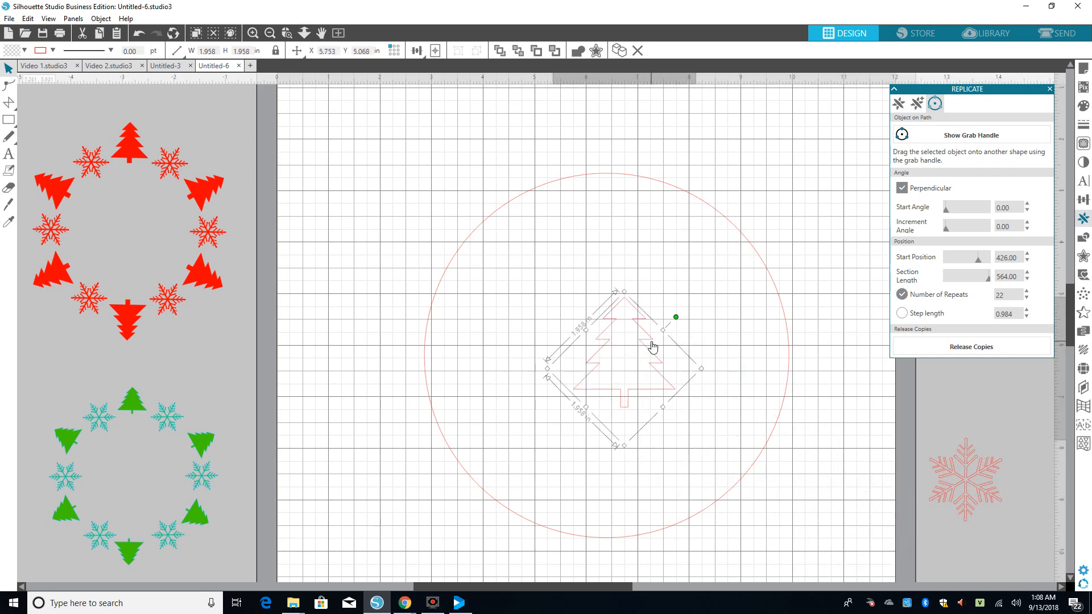
Replicate the tree along the circle with Object on Path and slide its start position to about 414, near the circle's top
left_click(971, 137)
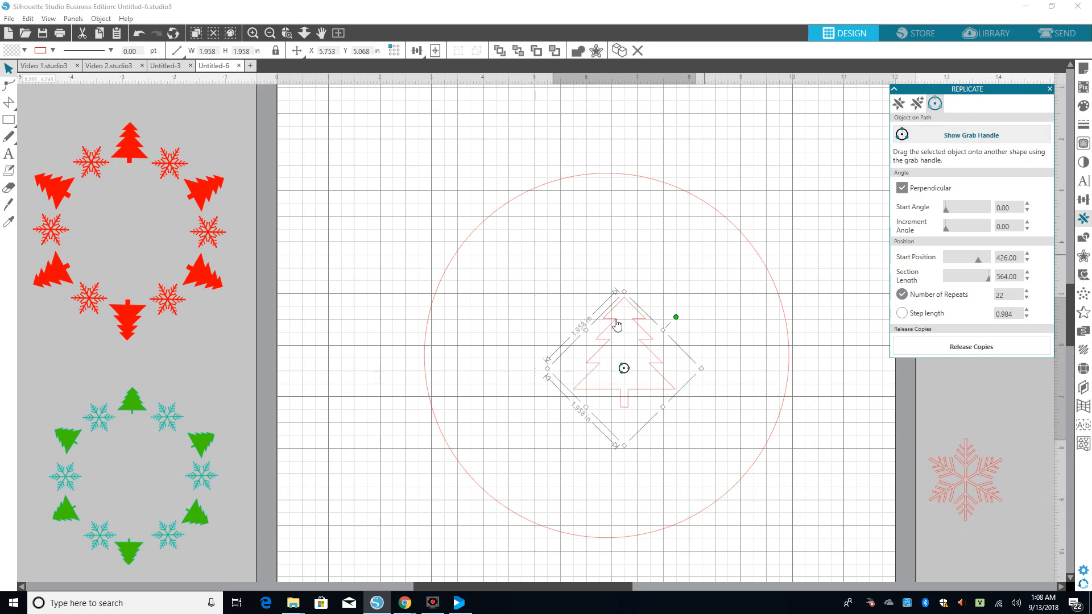
left_click_drag(625, 366, 609, 182)
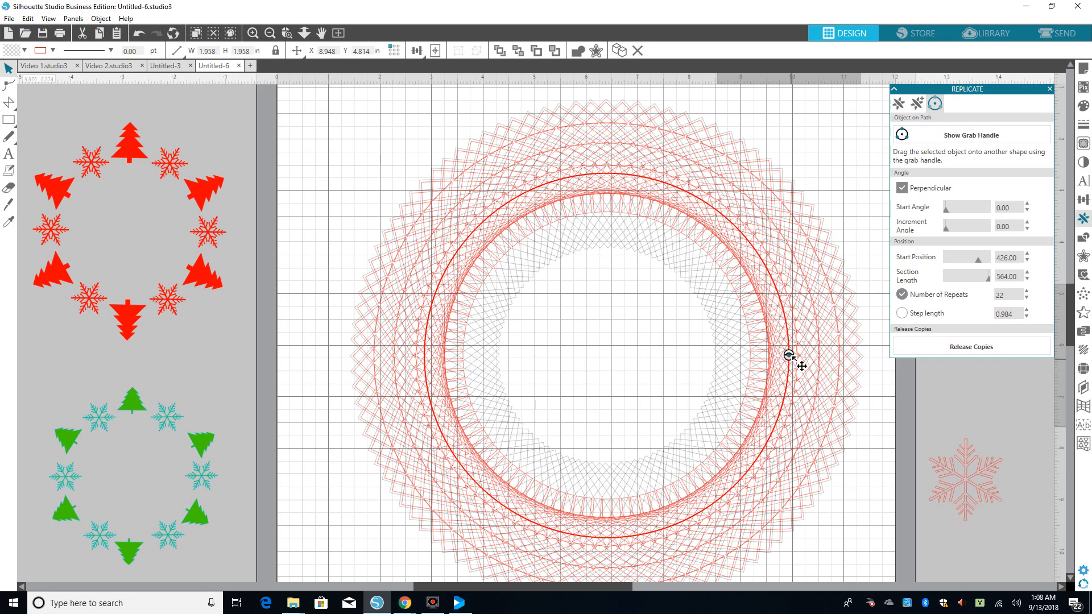
left_click_drag(787, 353, 590, 204)
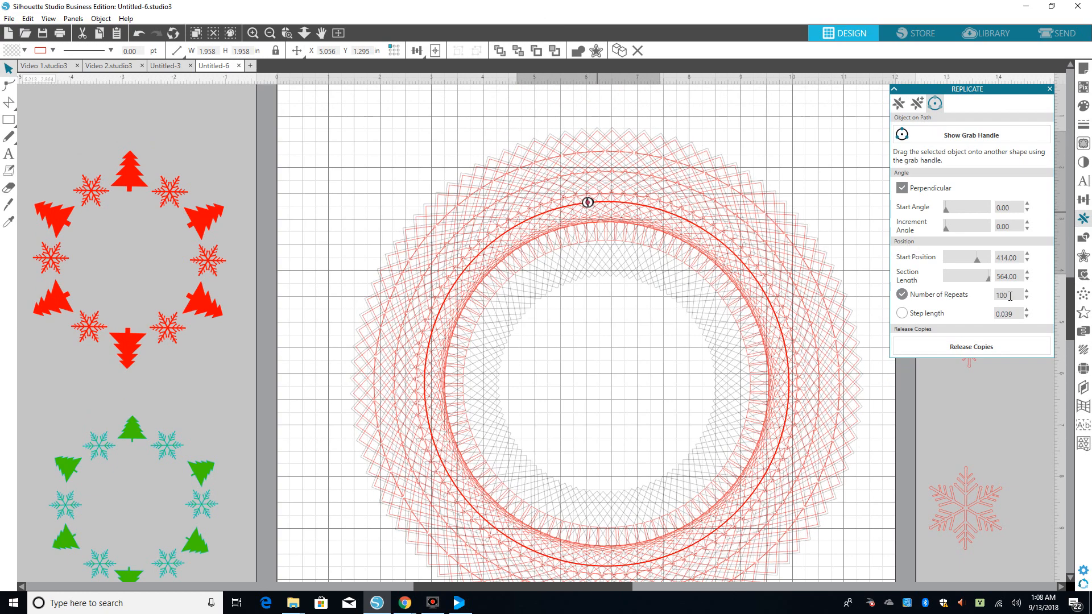
Set the number of tree repeats along the circle to 6
left_click_drag(1010, 296, 961, 303)
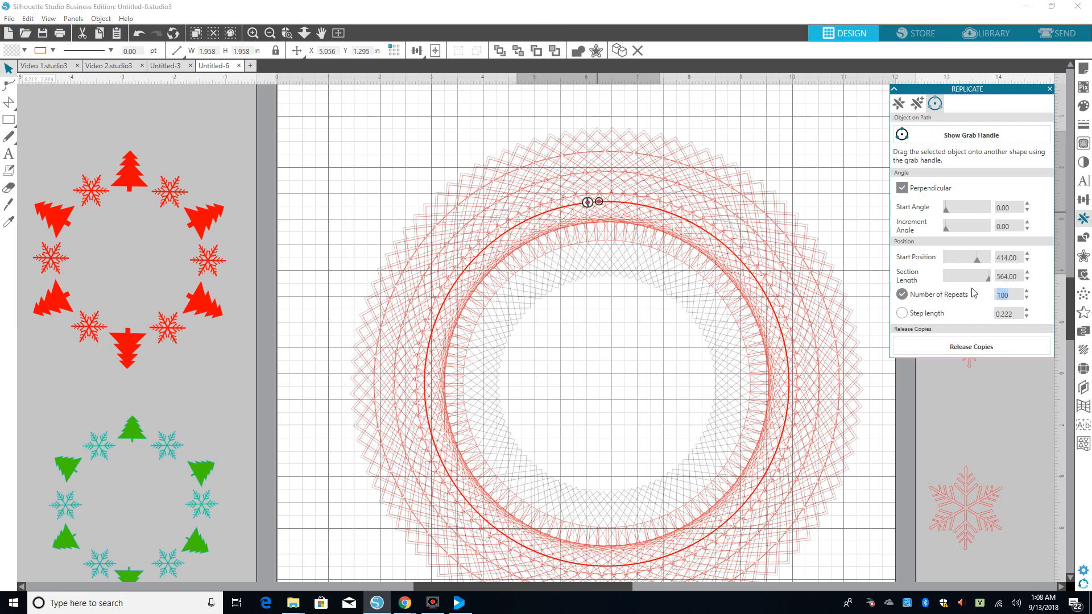
key("Return")
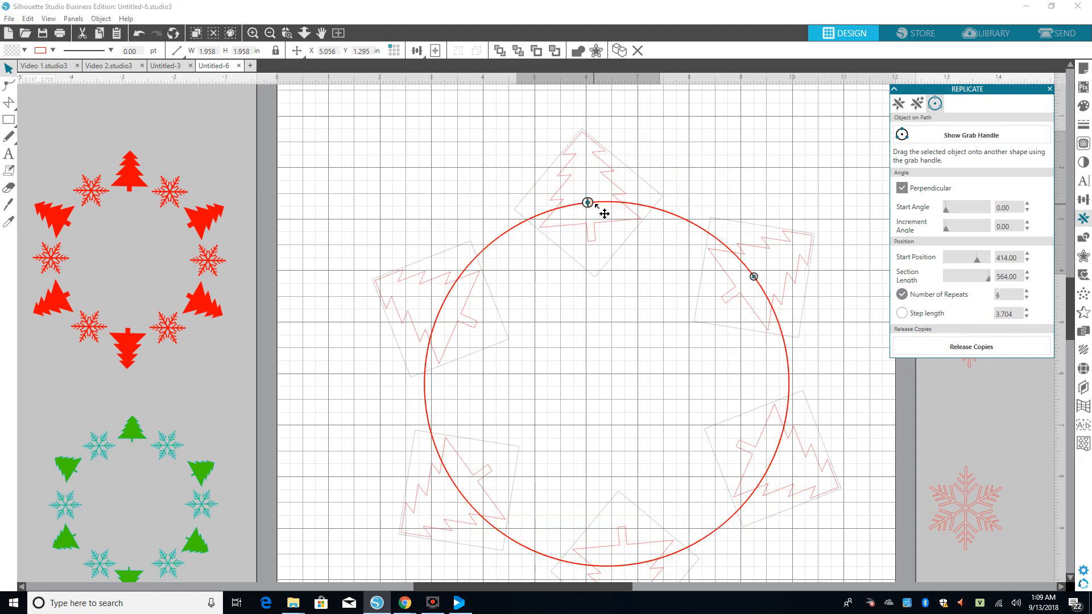
Try shortening the path section from both ends and changing the tree spacing with the path handles, bringing the section ends back together near the circle's top
left_click_drag(604, 214, 731, 244)
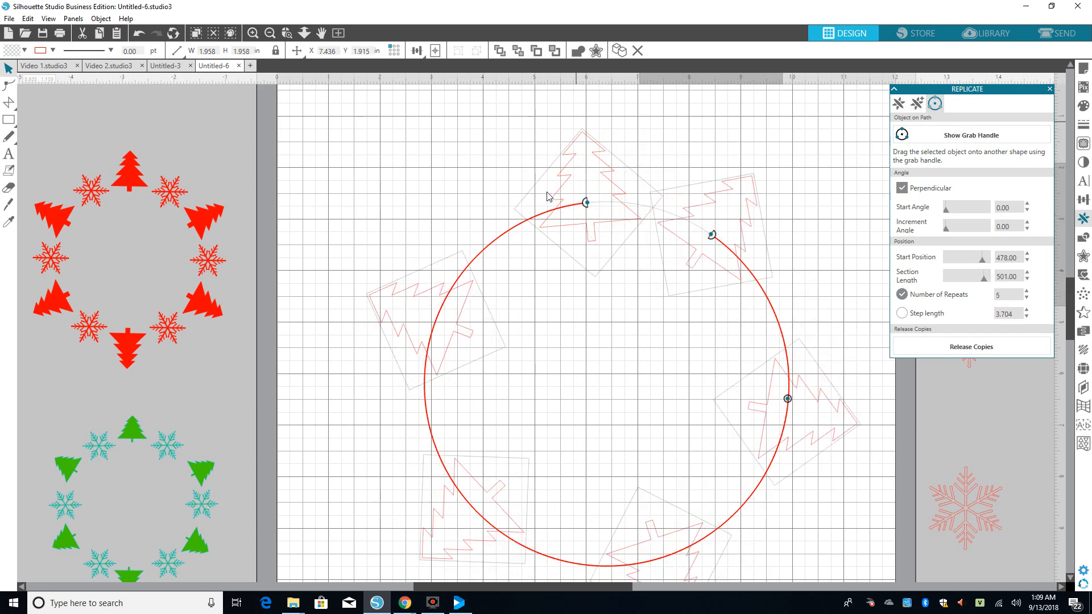
left_click_drag(584, 205, 501, 233)
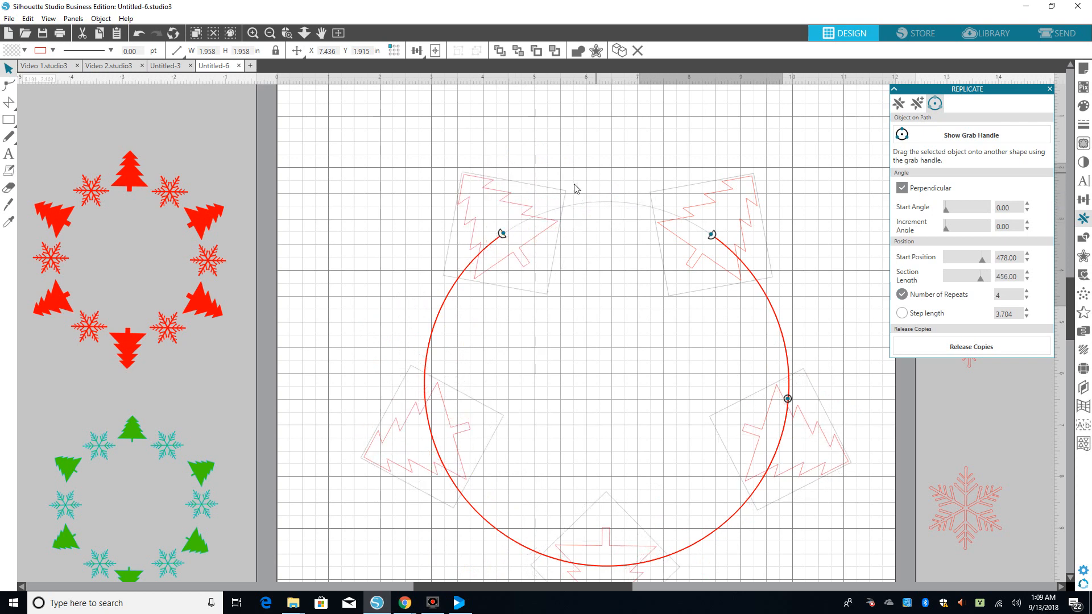
left_click_drag(503, 238, 595, 223)
left_click_drag(713, 241, 603, 214)
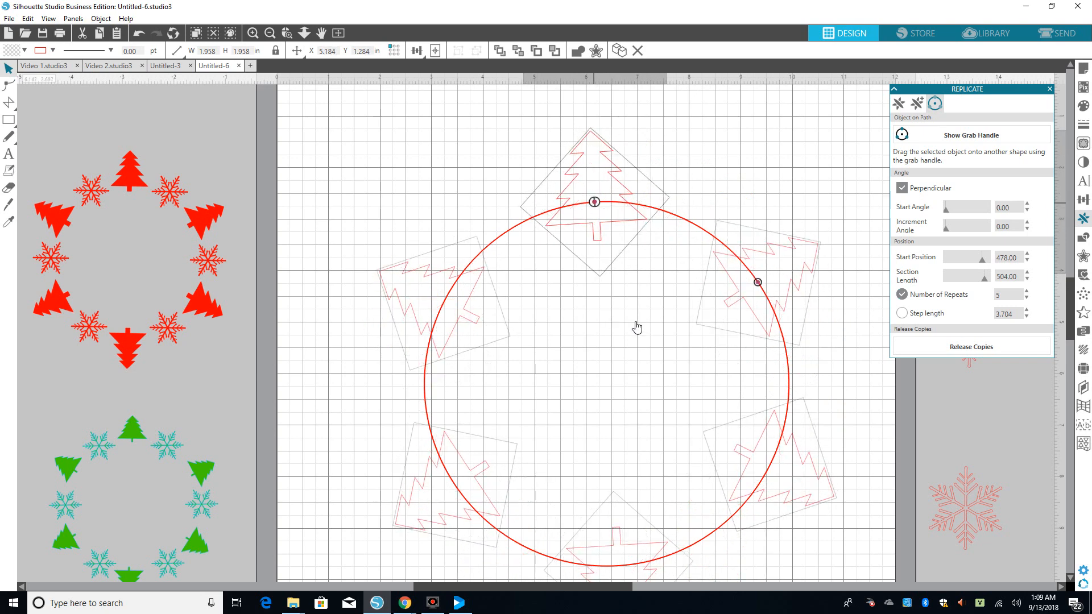
mouse_move(760, 287)
left_mouse_down()
mouse_move(790, 358)
mouse_move(772, 296)
left_mouse_up()
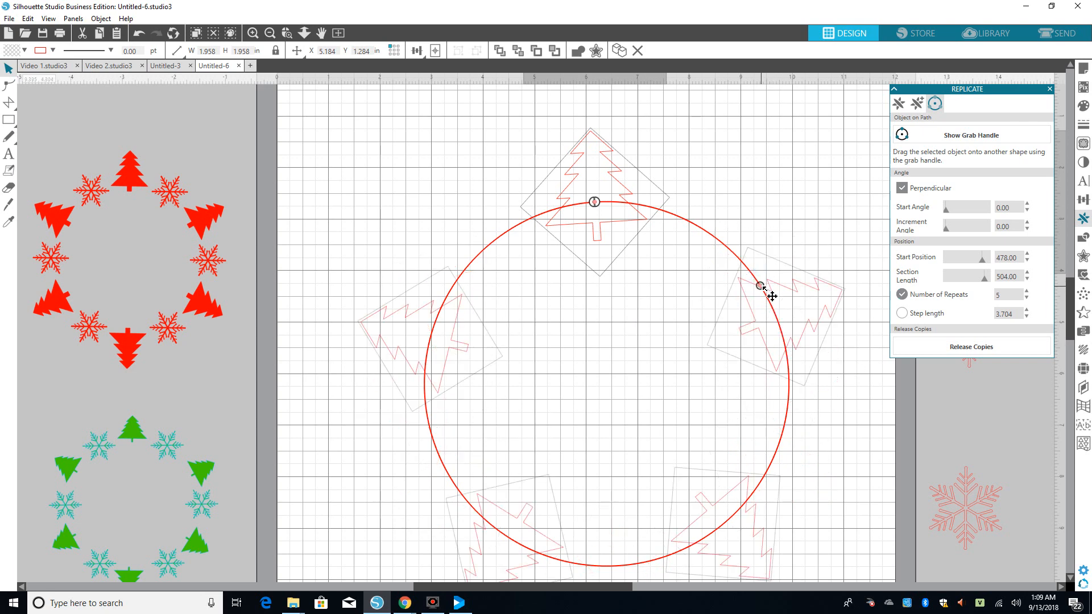
Reset the tree repeats to 6 and slide the start position to 423, at the very top of the circle
double_click(1004, 295)
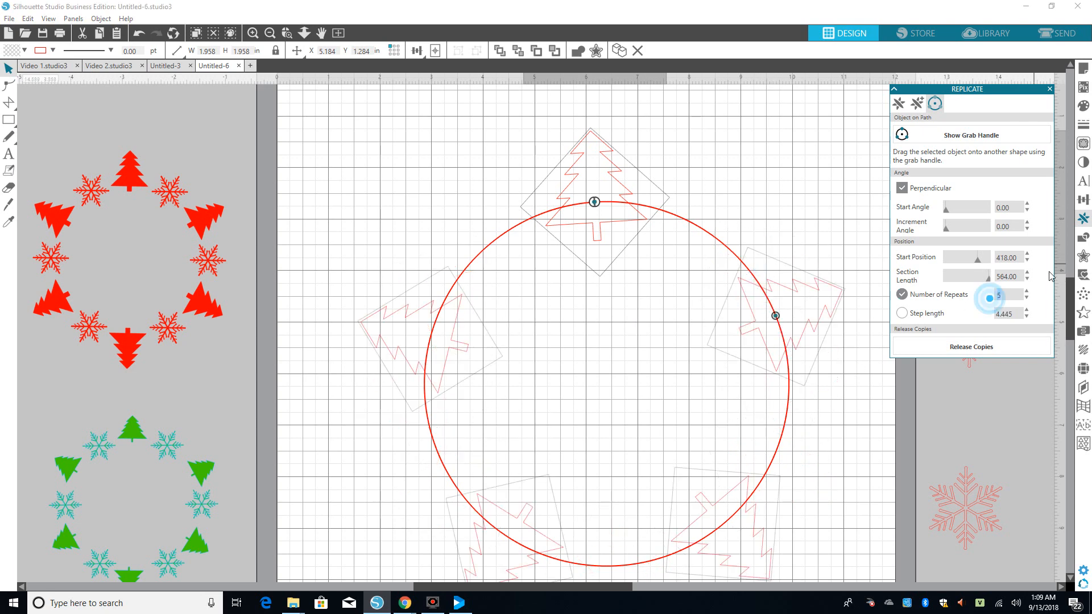
type("6")
key("Return")
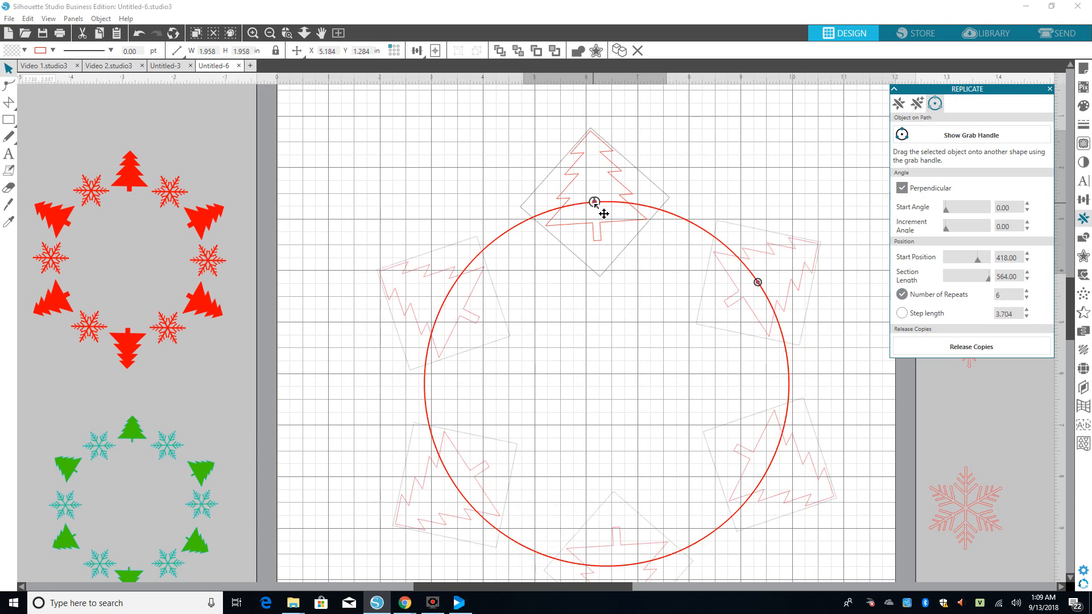
left_click_drag(595, 203, 605, 206)
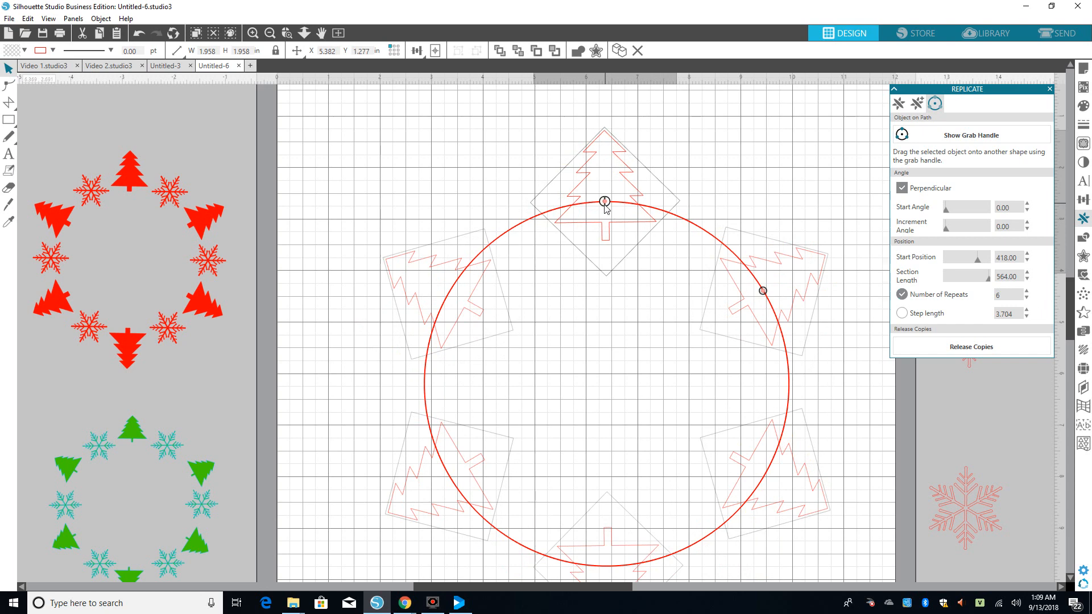
Shift the circle carrying the tree replication slightly left so the ring sits centred on the page
left_click(537, 222)
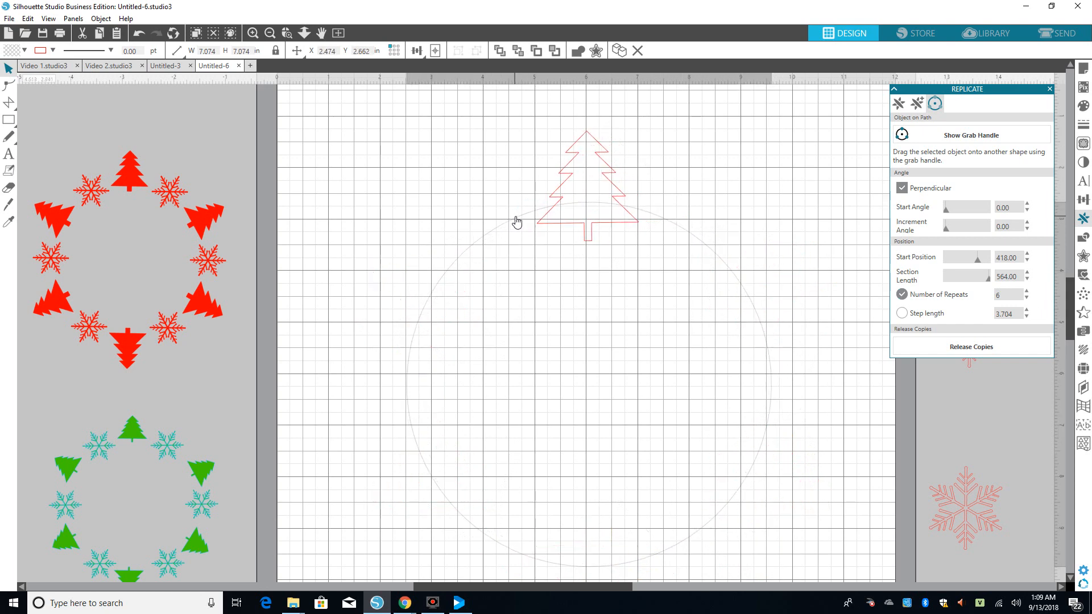
left_click(559, 210)
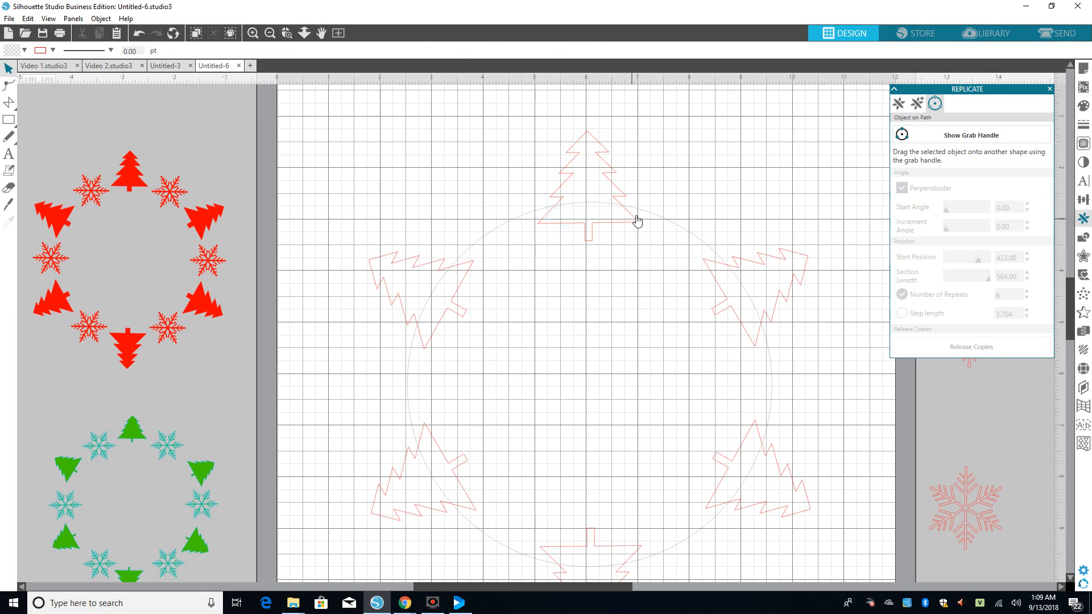
left_click(592, 235)
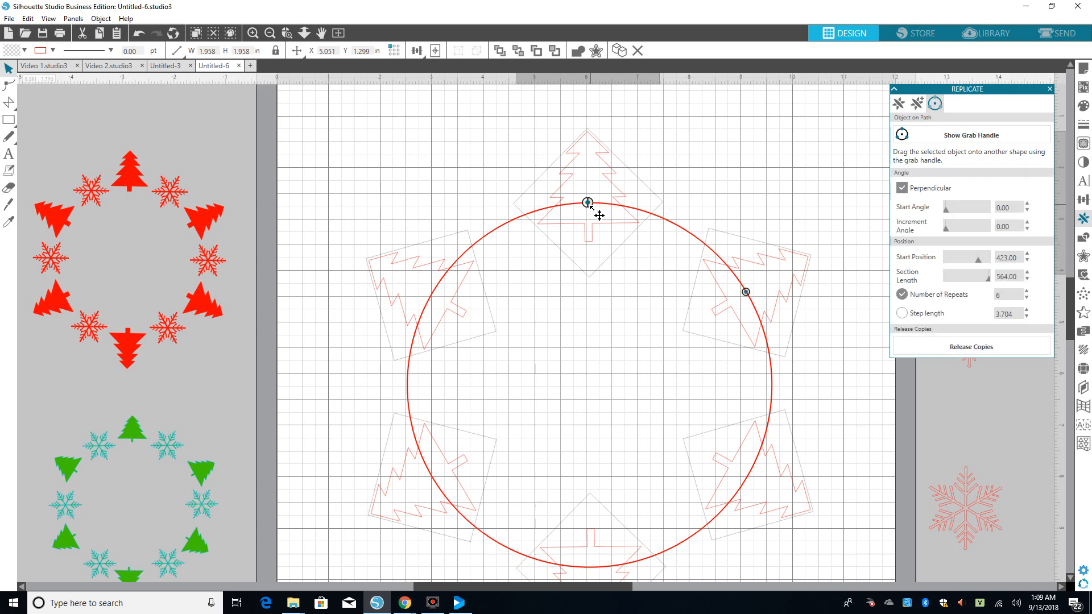
left_click(609, 296)
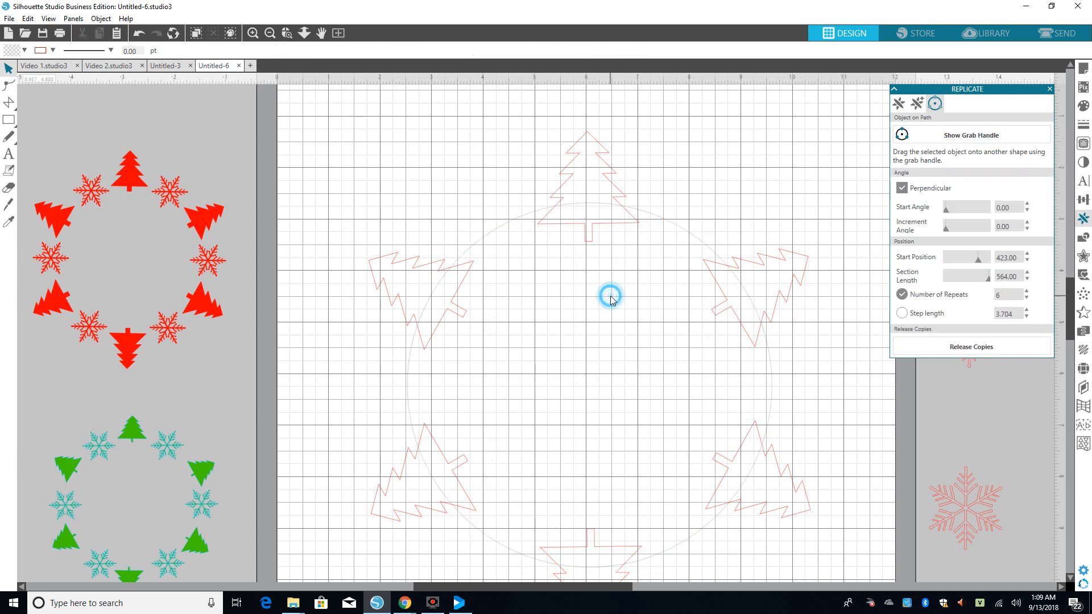
Release the tree copies from the circle, move the circle off the page beside the snowflakes, and select all the trees
left_click(622, 222)
left_click(977, 348)
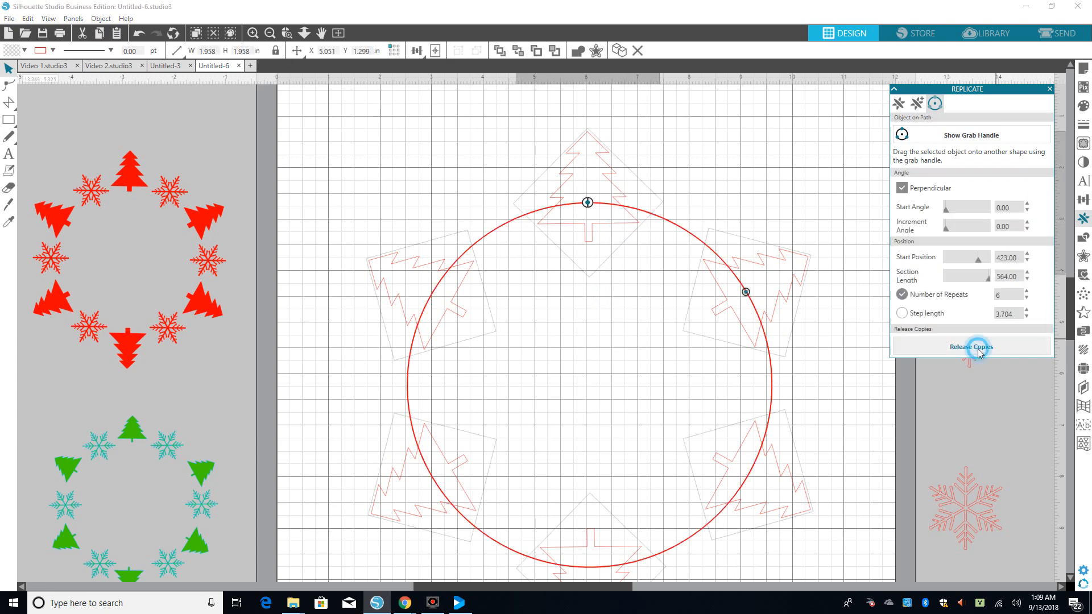
left_click(852, 164)
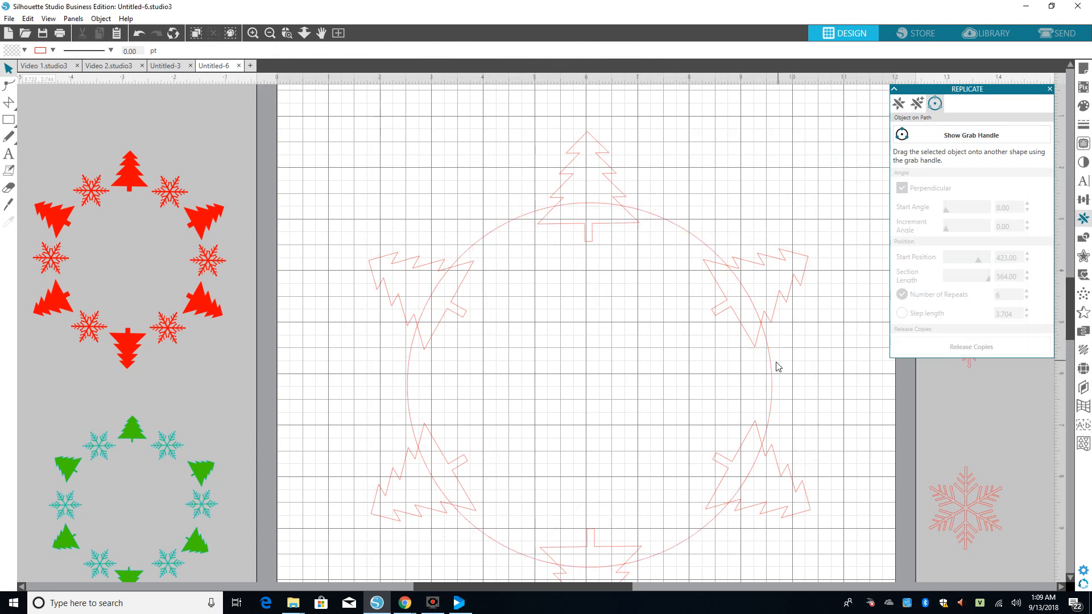
left_click_drag(770, 368, 1083, 369)
left_click(917, 361)
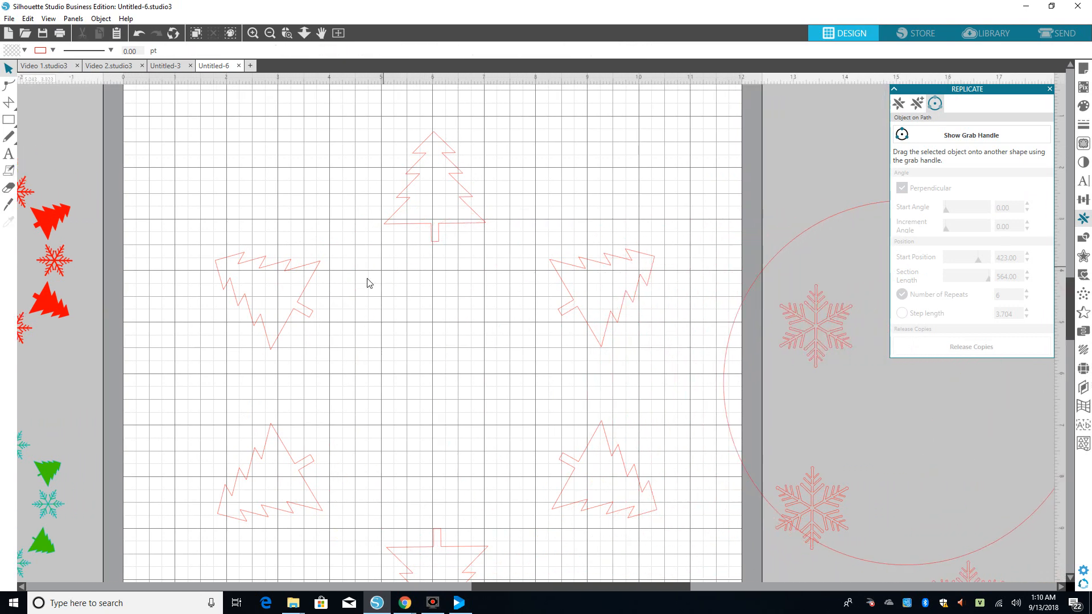
left_click(270, 33)
left_click_drag(288, 160, 615, 546)
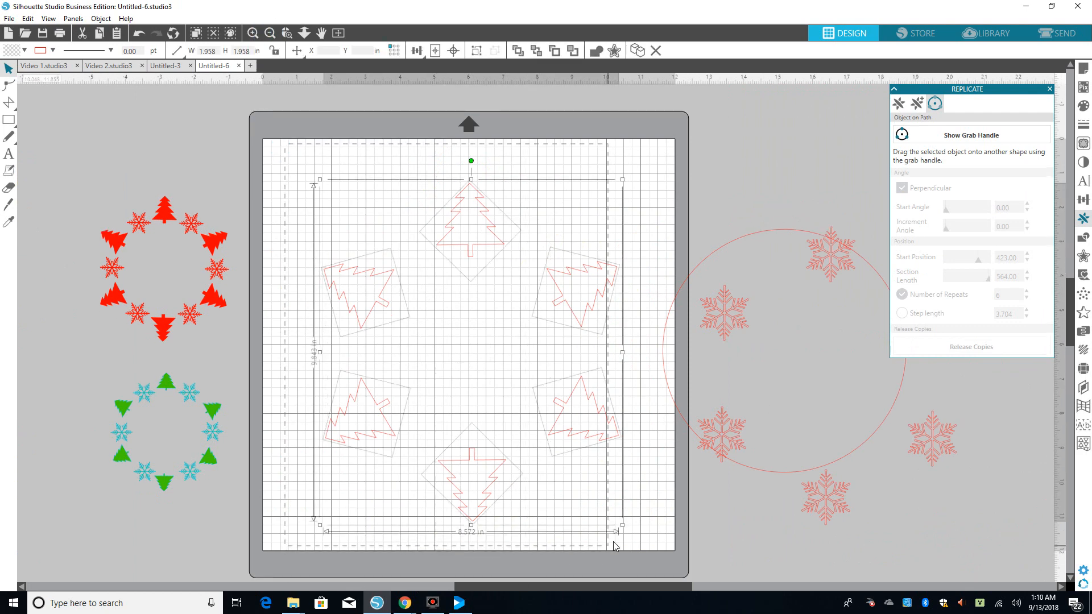
left_click(562, 470)
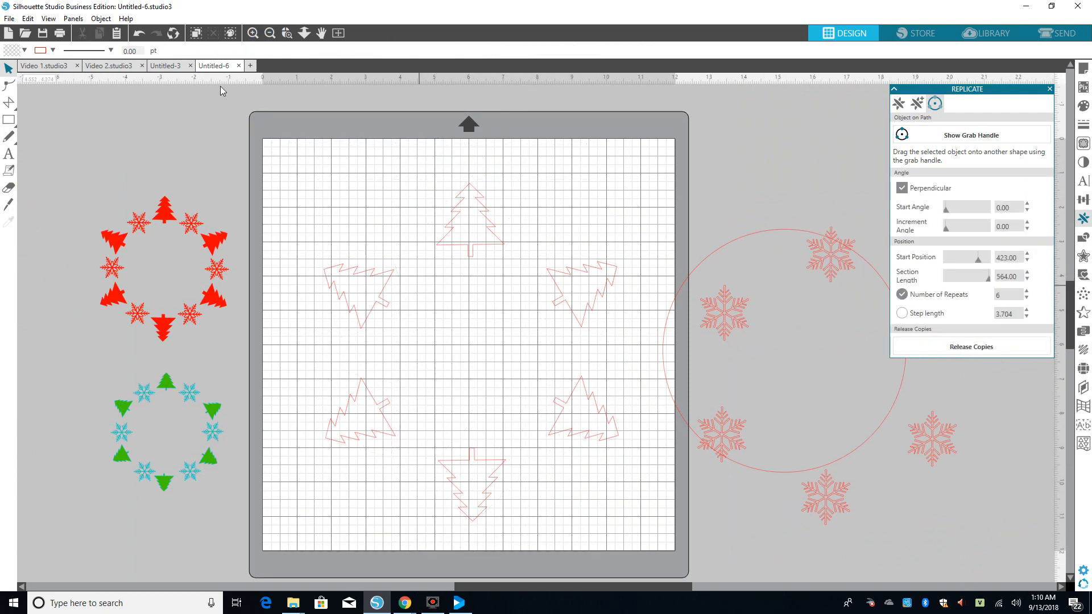
Undo the circle move and the release of the copies, back to the editable tree replication
left_click(138, 35)
left_click(139, 36)
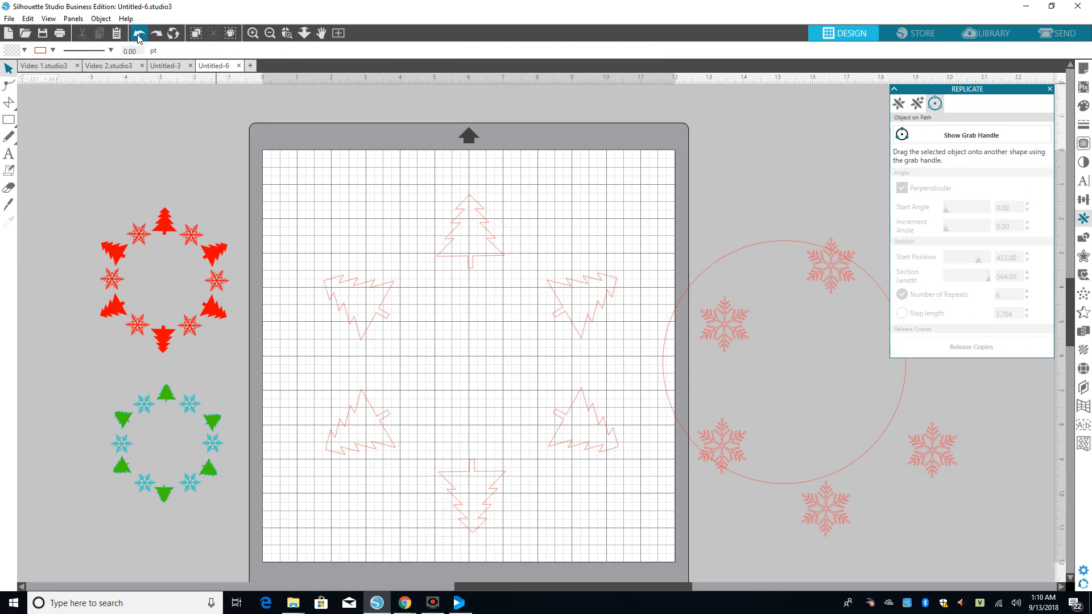
left_click(139, 35)
left_click(138, 35)
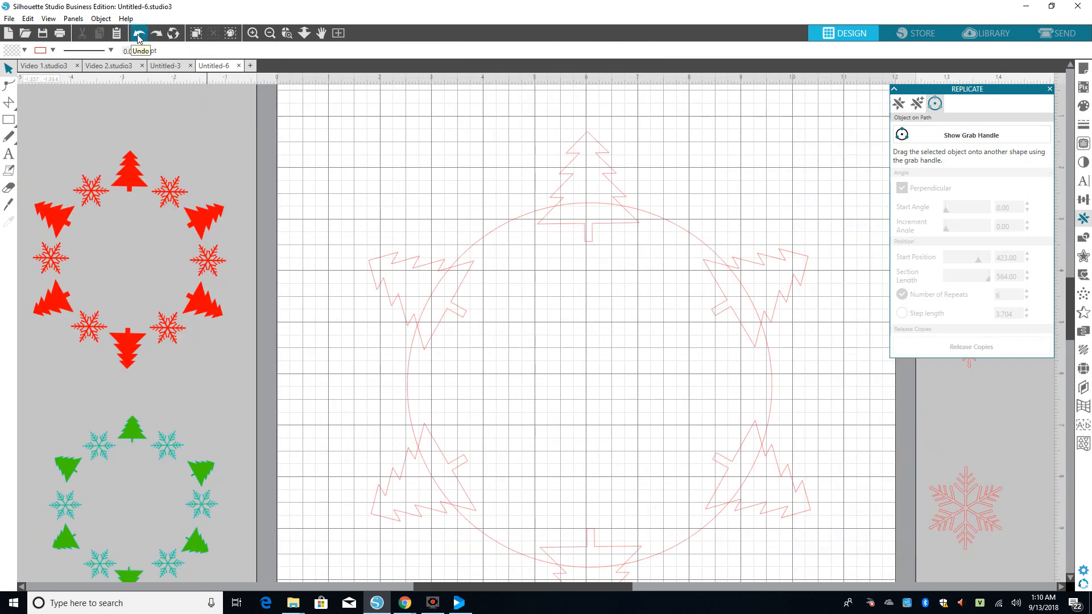
left_click(138, 35)
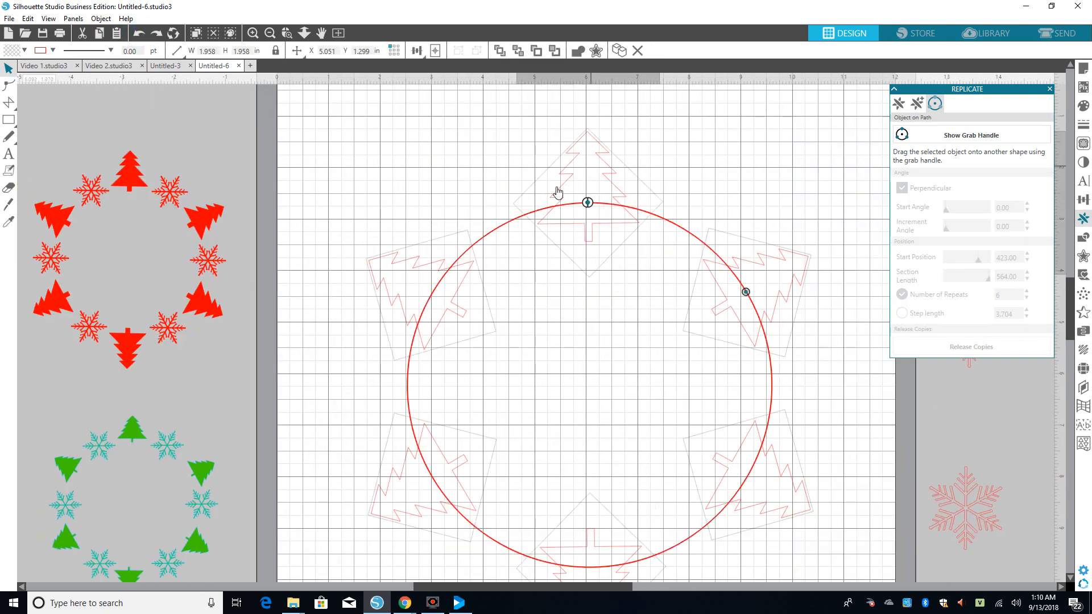
left_click(590, 207)
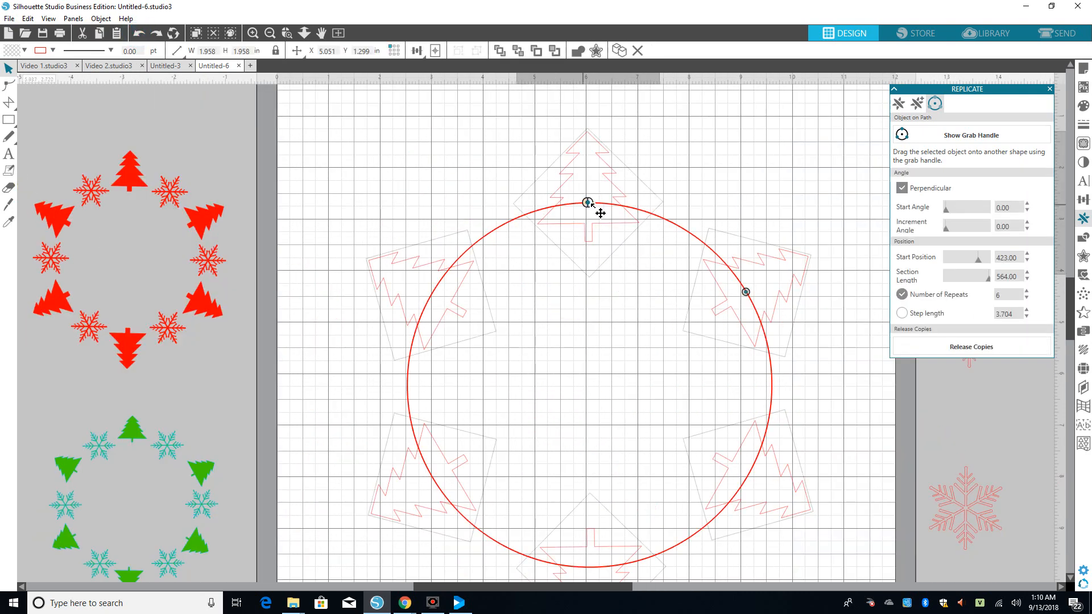
Try the replication without perpendicular alignment and with an increment angle of 45 degrees
left_click(903, 189)
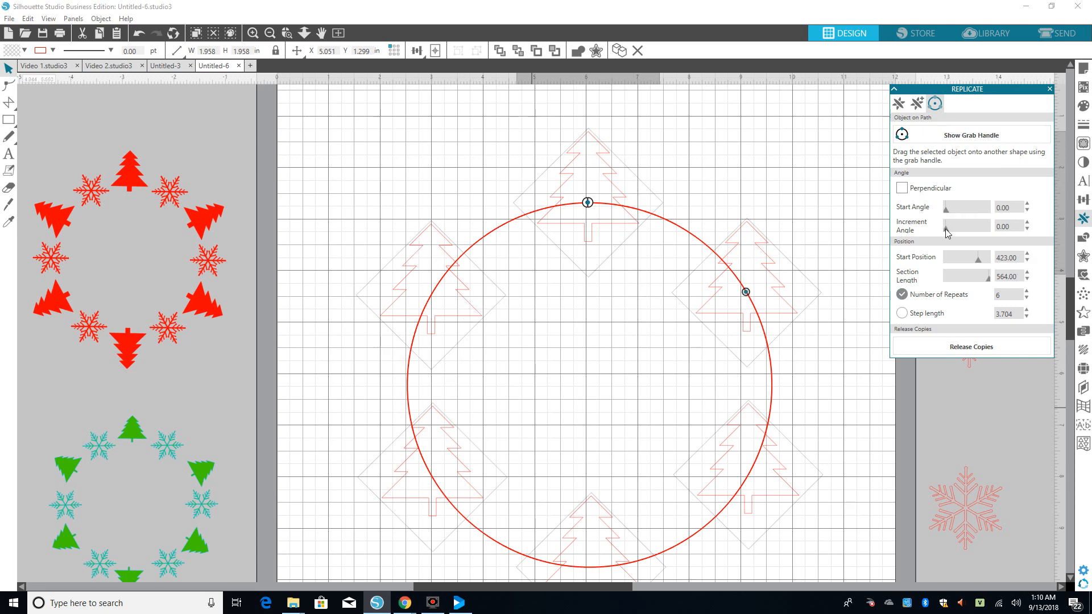
left_click_drag(947, 209, 943, 209)
left_click_drag(947, 227, 945, 229)
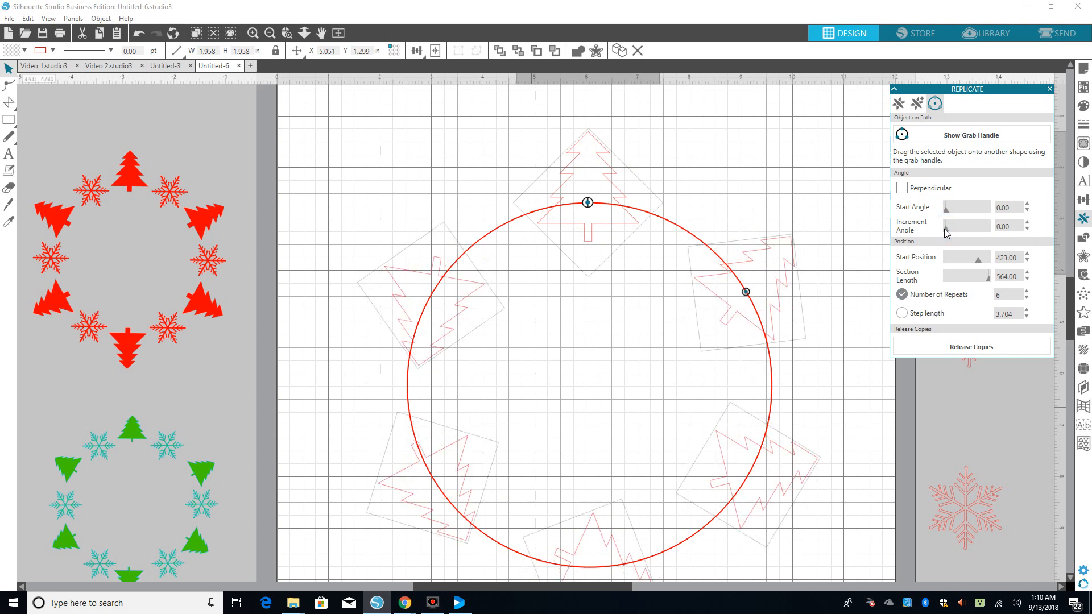
double_click(1013, 228)
type("45")
key("Return")
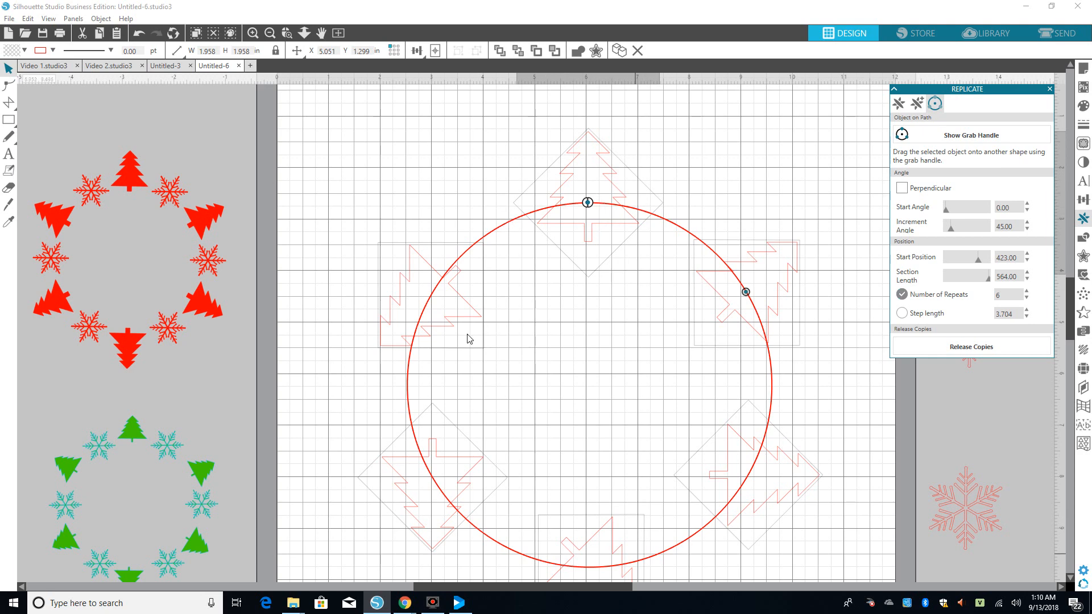
Try an increment angle of 90 degrees, reset it to 0, and turn perpendicular alignment back on
left_click_drag(1015, 227, 910, 232)
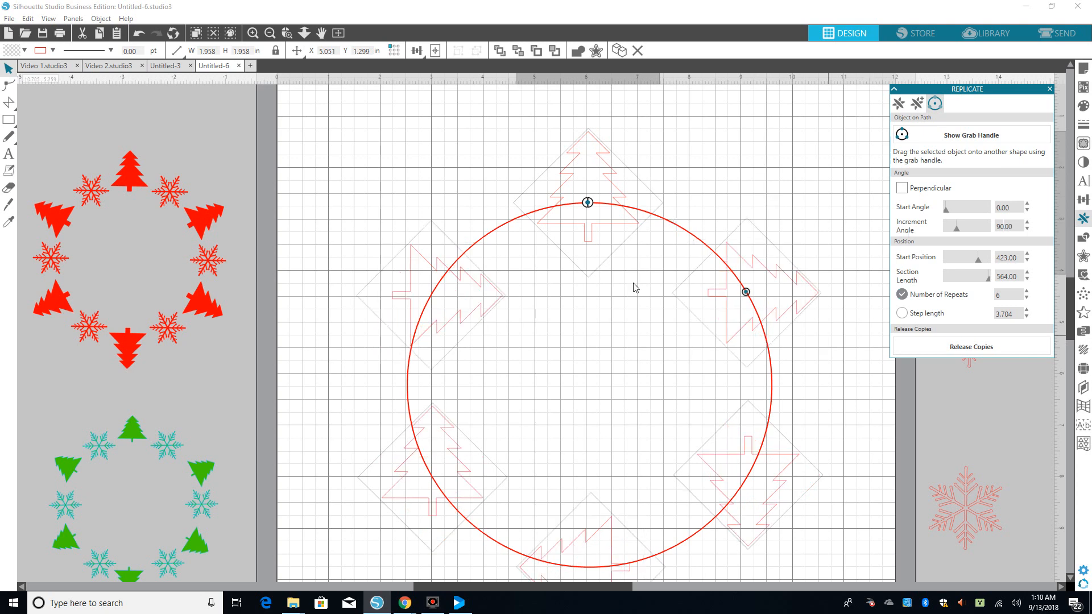
left_click_drag(961, 231, 946, 229)
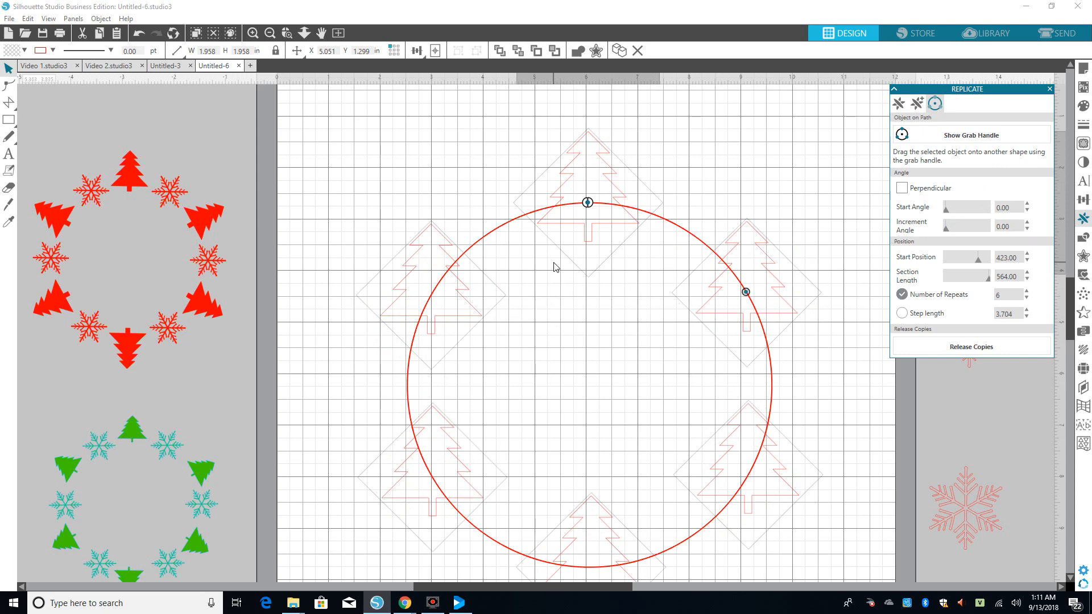
left_click(902, 188)
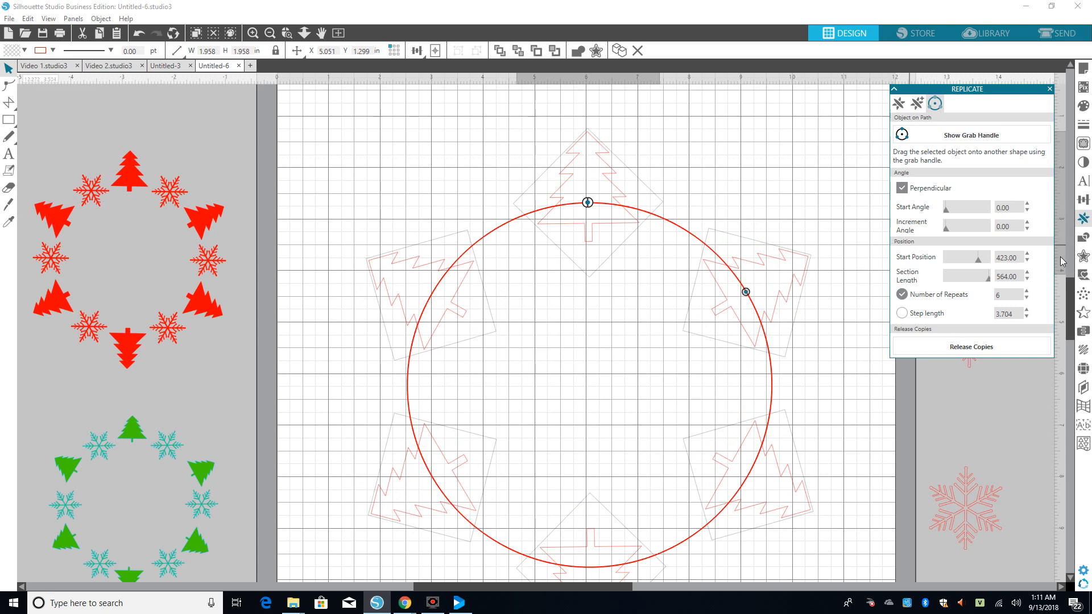
Release the tree copies from the path and move the circle off the page to the snowflake side
scroll(1070, 283, "down", 2)
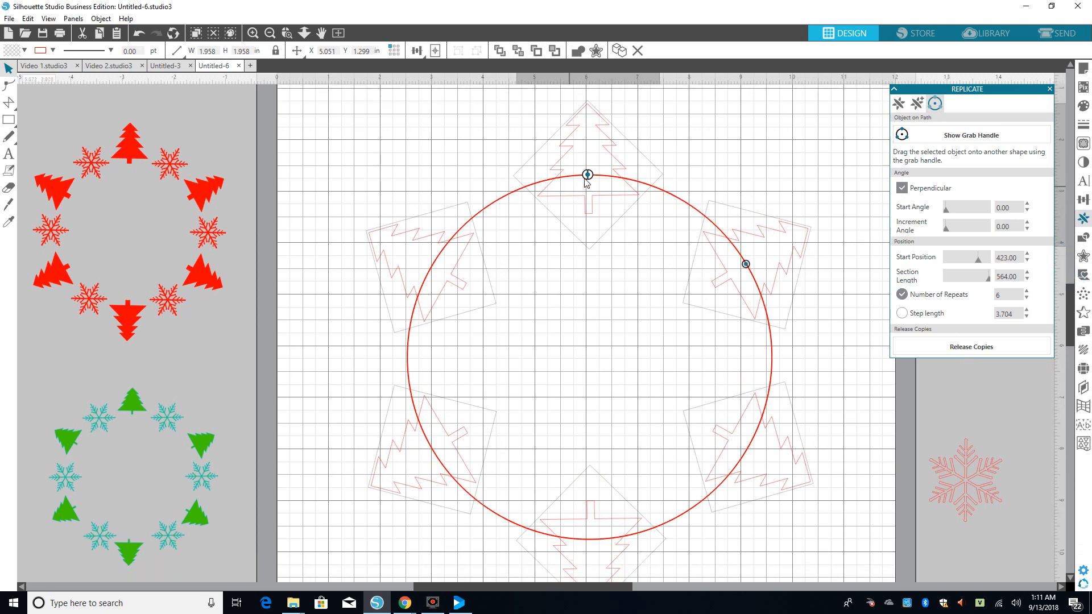
left_click(957, 347)
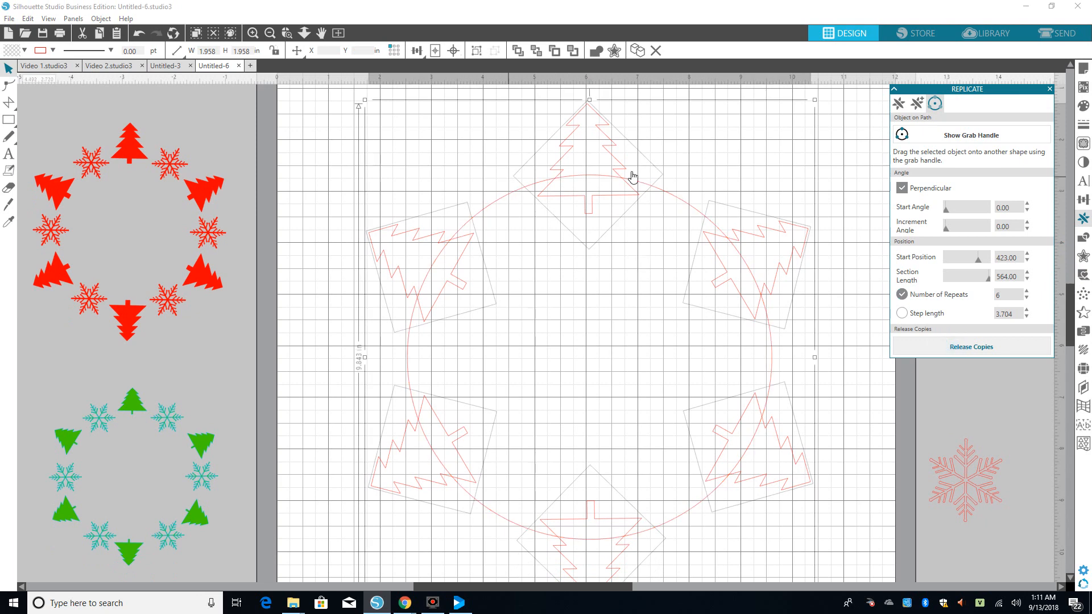
left_click_drag(659, 193, 1089, 246)
left_click(294, 411)
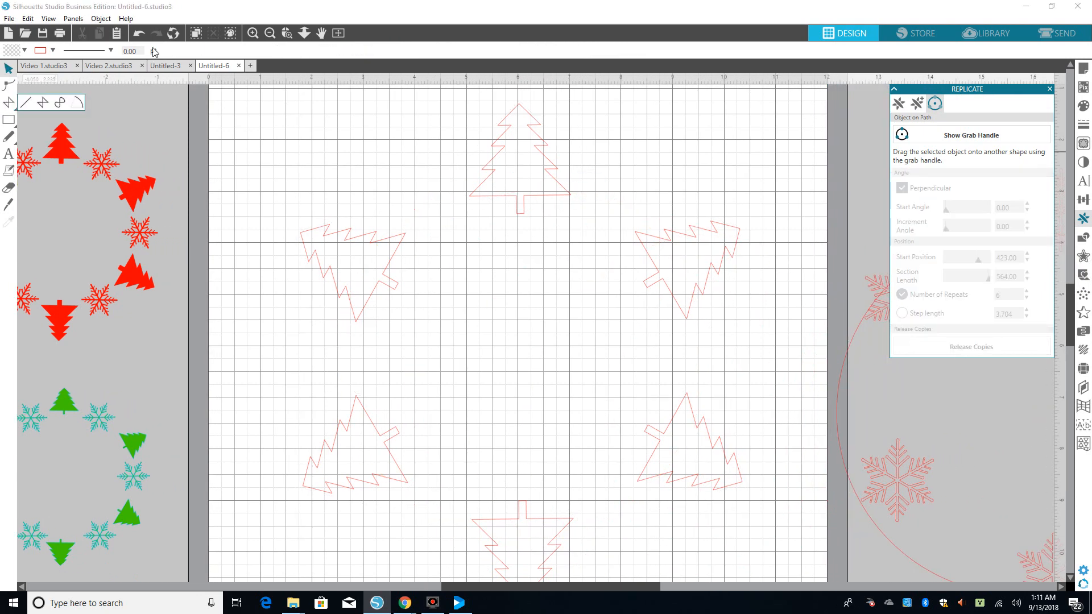
Select the six trees on the page and make them a compound path
left_click(286, 32)
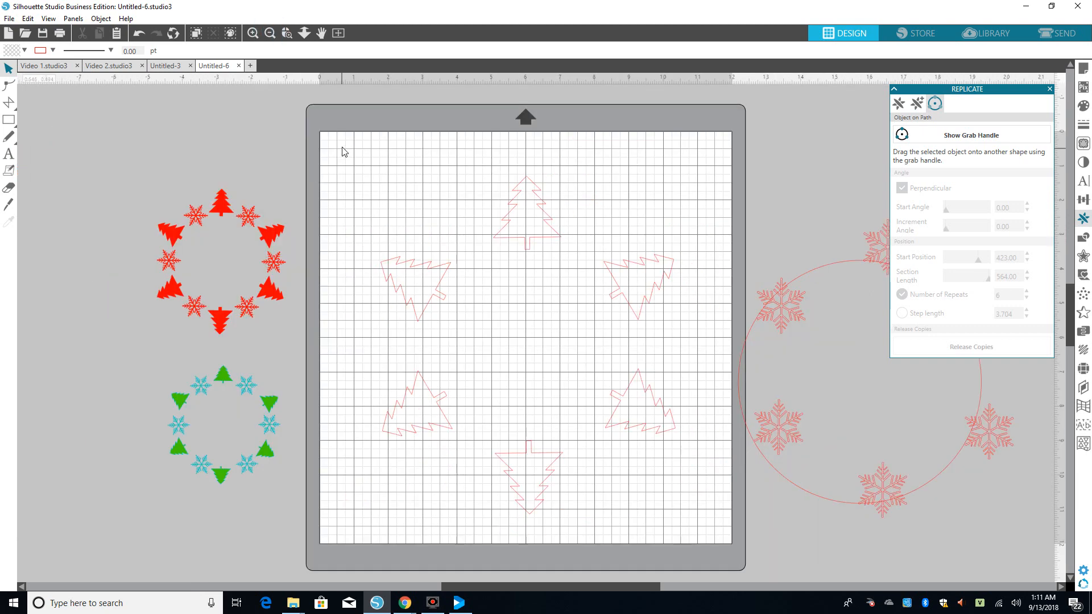
left_click_drag(344, 151, 691, 537)
right_click(596, 447)
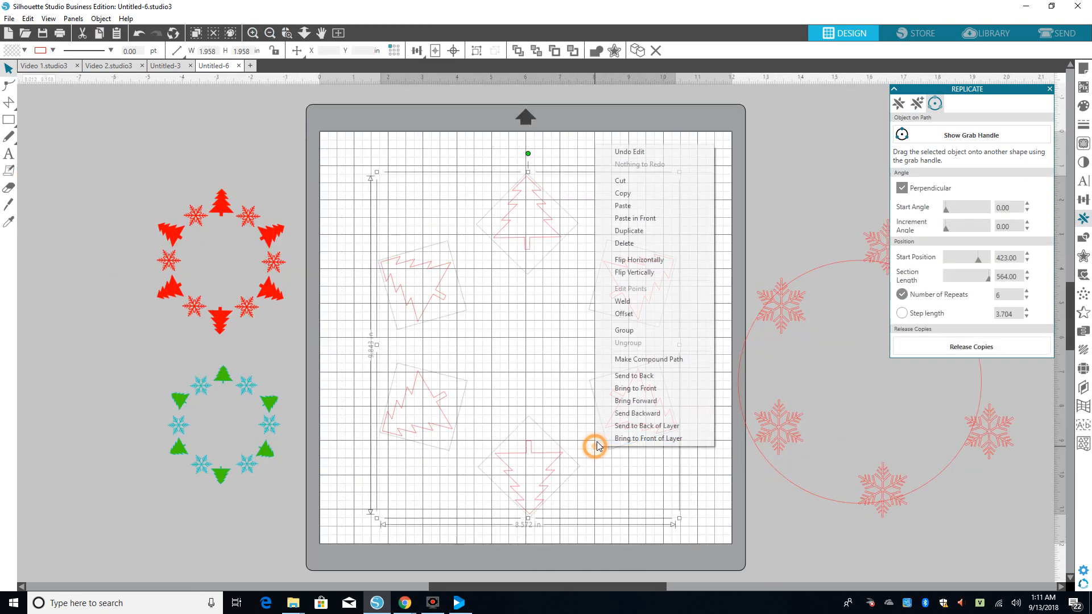
left_click(628, 359)
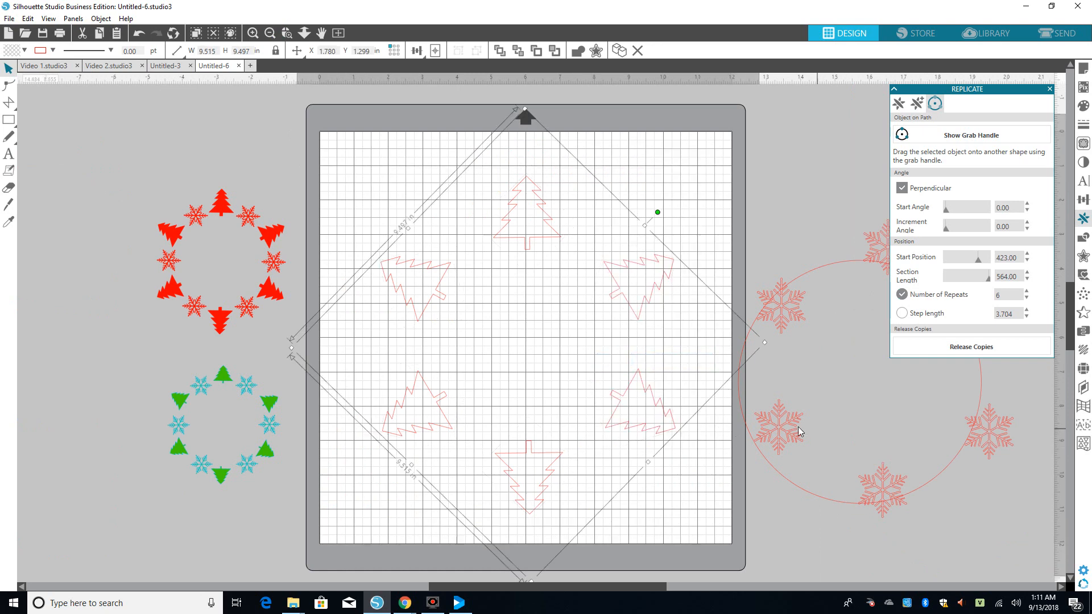
Move the snowflake ring onto the page over the ring of trees
left_click_drag(797, 430, 442, 392)
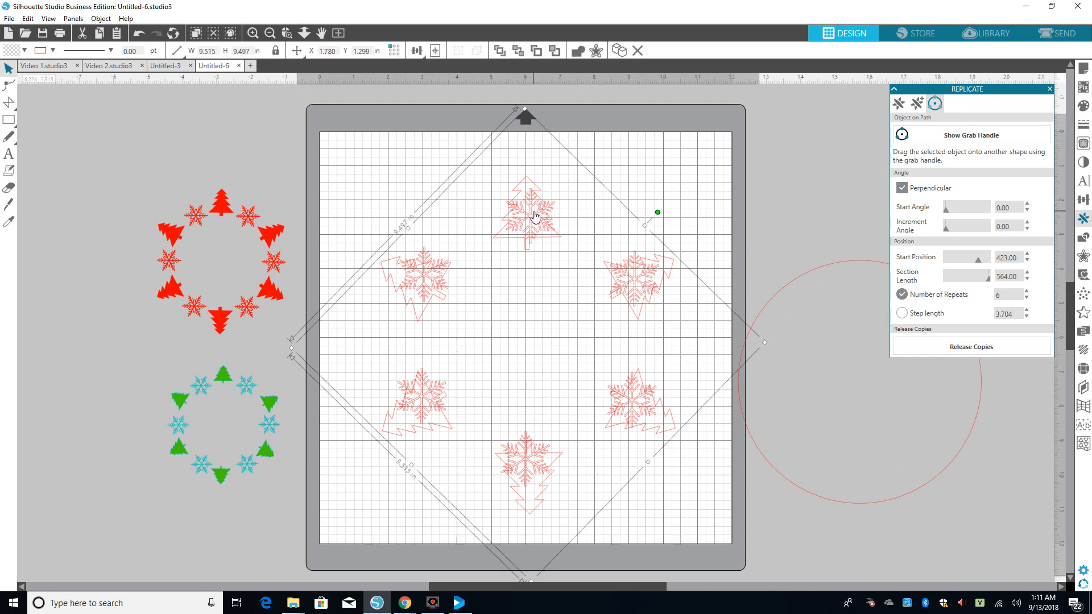
Align the snowflake ring over the tree ring and rotate it so each snowflake sits between two trees
left_click_drag(534, 217, 532, 222)
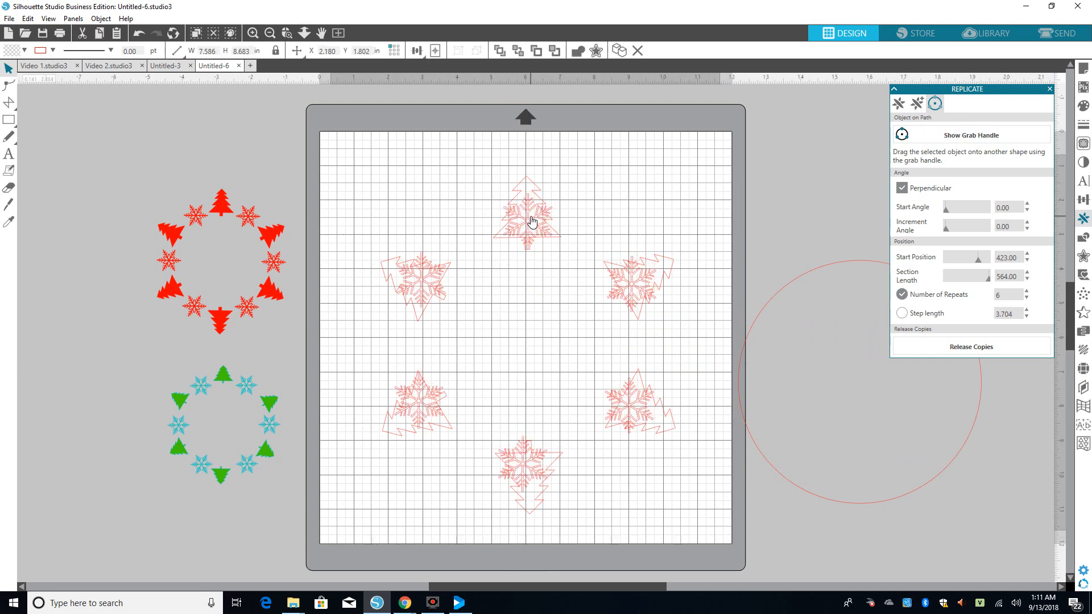
left_click(530, 217)
left_click(640, 206)
left_click(536, 223)
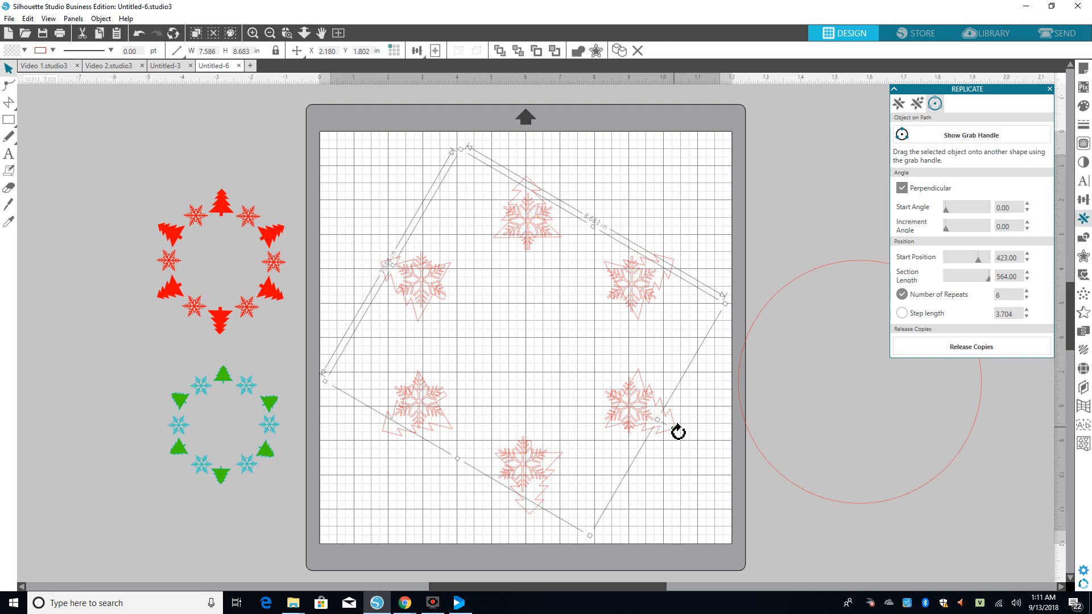
left_click_drag(678, 432, 699, 341)
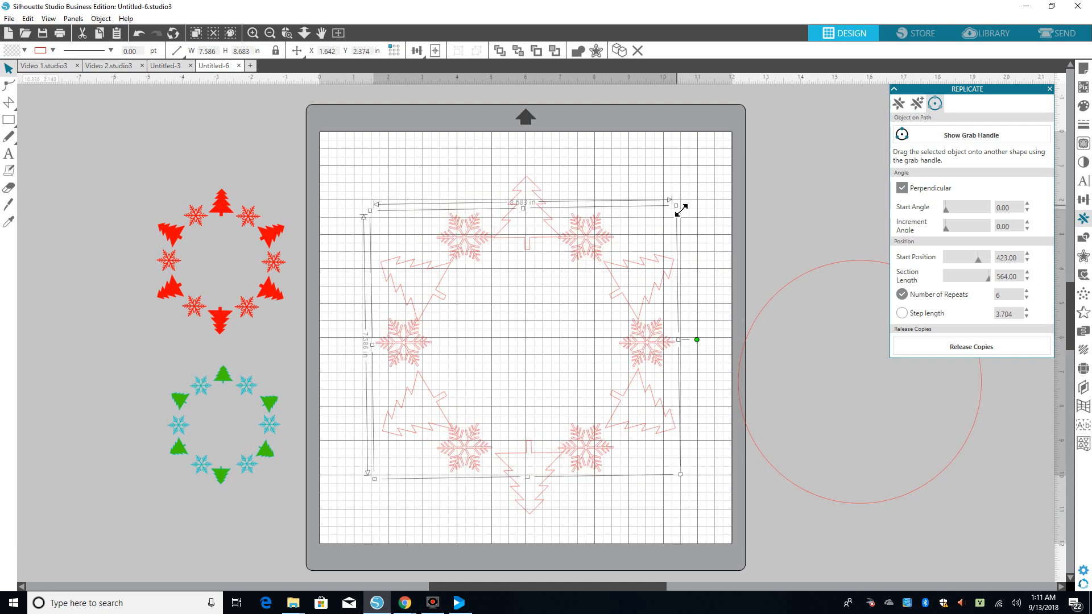
Enlarge the snowflake ring to about 8.25 in width by 9.44 in height and fine-tune its rotation and position between the trees
left_click_drag(676, 205, 698, 199)
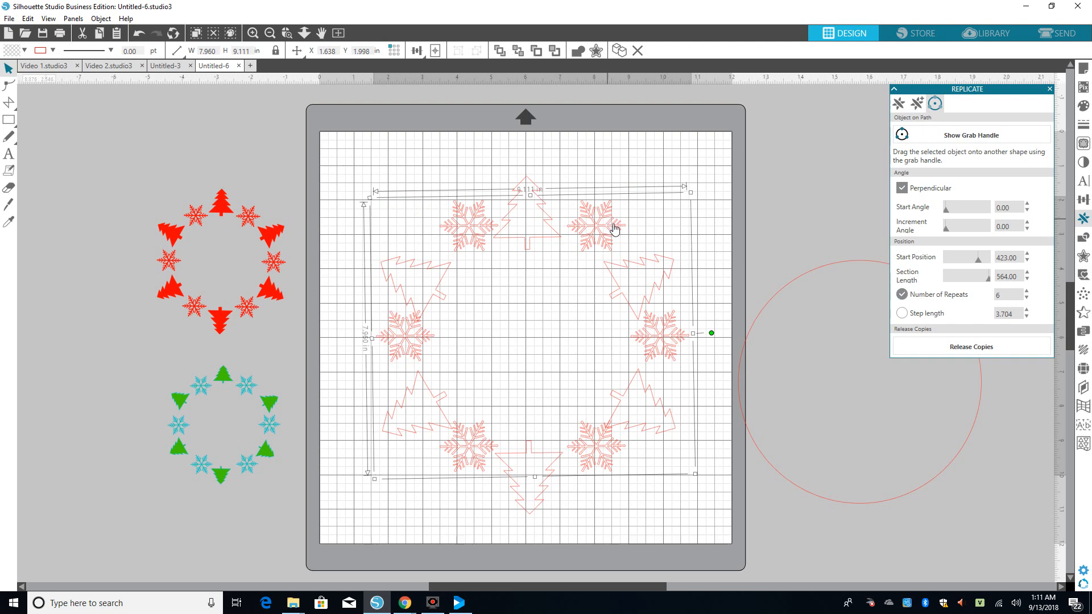
mouse_move(717, 336)
left_mouse_down()
mouse_move(672, 352)
mouse_move(719, 334)
left_mouse_up()
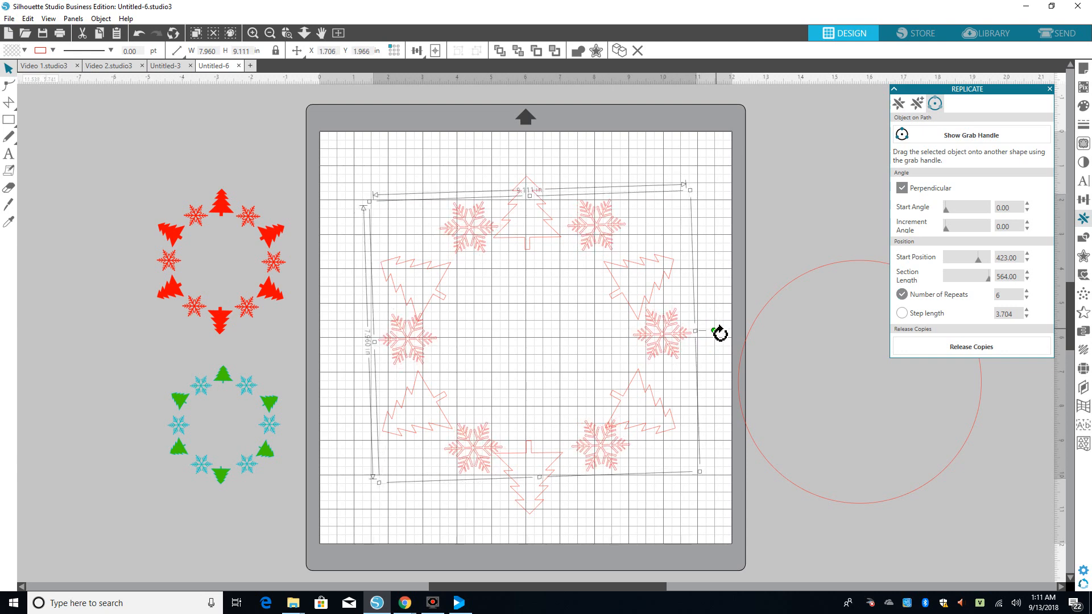
left_click_drag(616, 449, 607, 456)
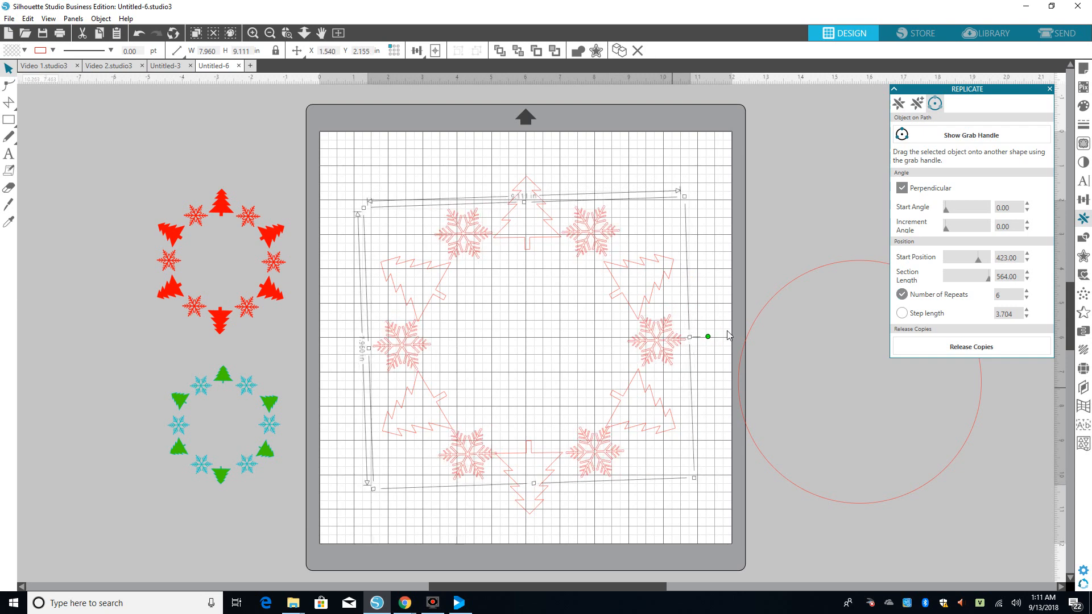
left_click_drag(690, 201, 699, 188)
left_click(599, 237)
left_click_drag(599, 238, 597, 242)
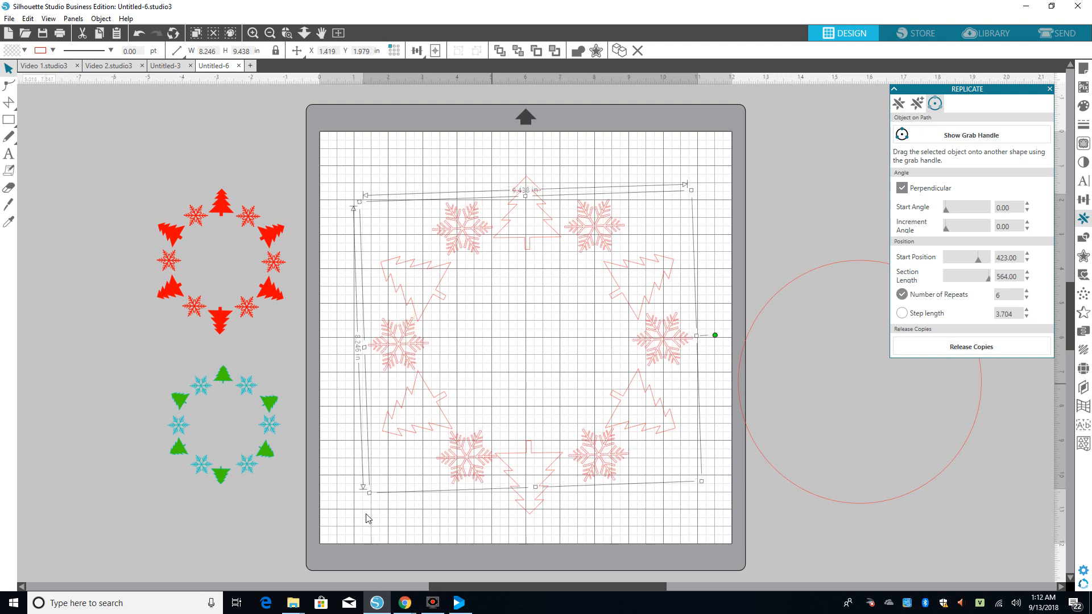
left_click_drag(455, 483, 456, 479)
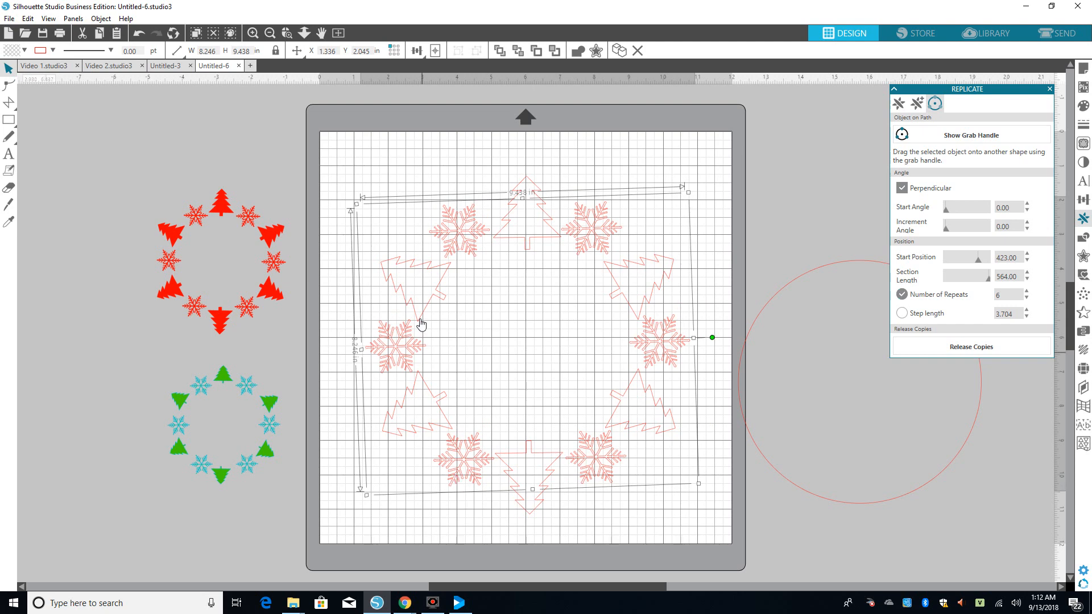
left_click(783, 199)
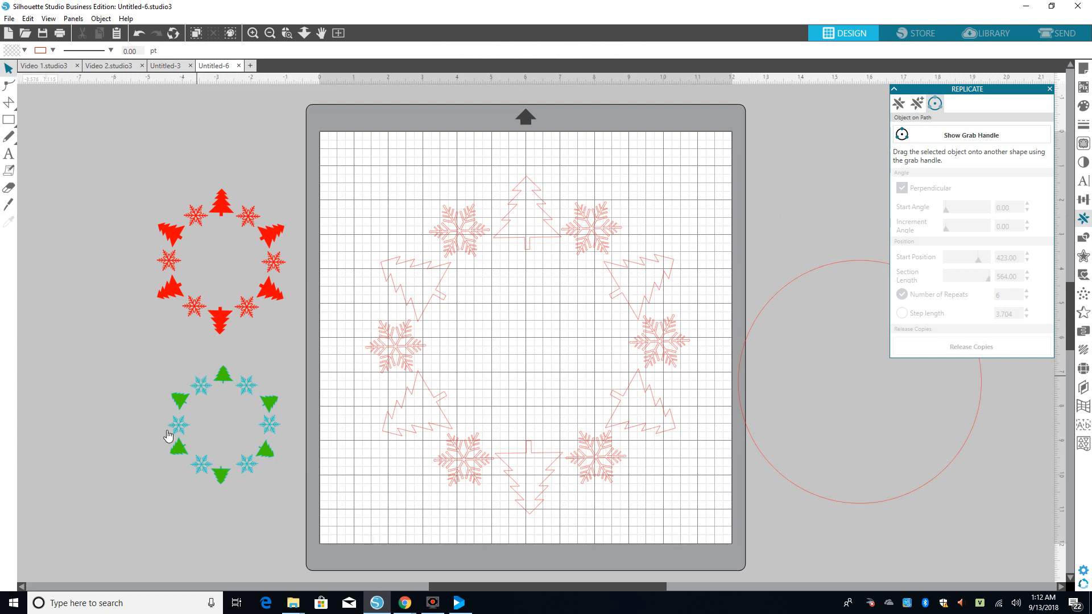
Fill the snowflake ring with turquoise and set its line color to light blue
left_click(392, 363)
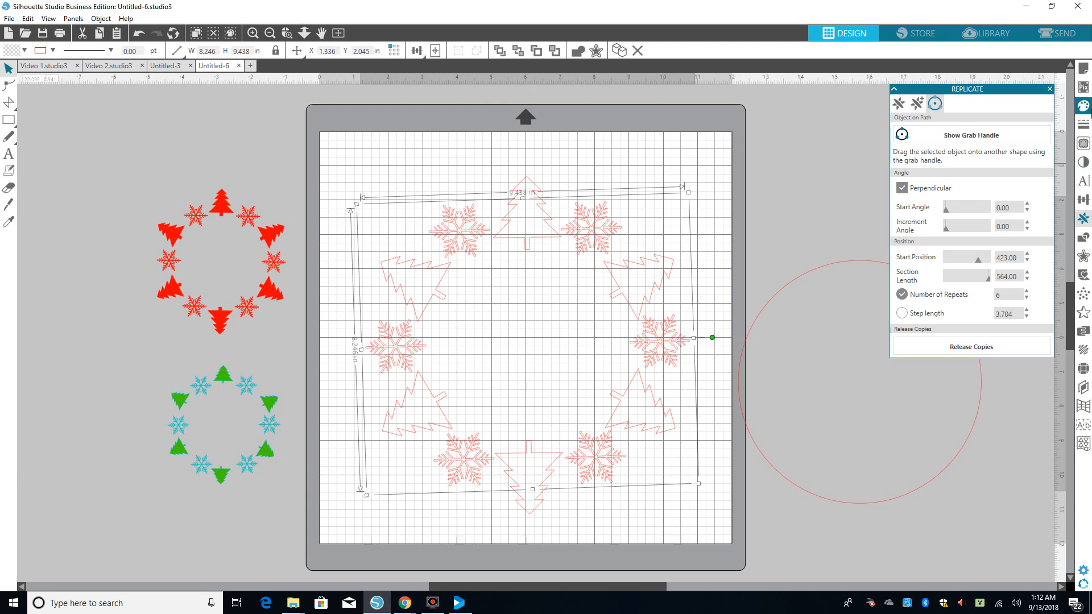
left_click(1084, 106)
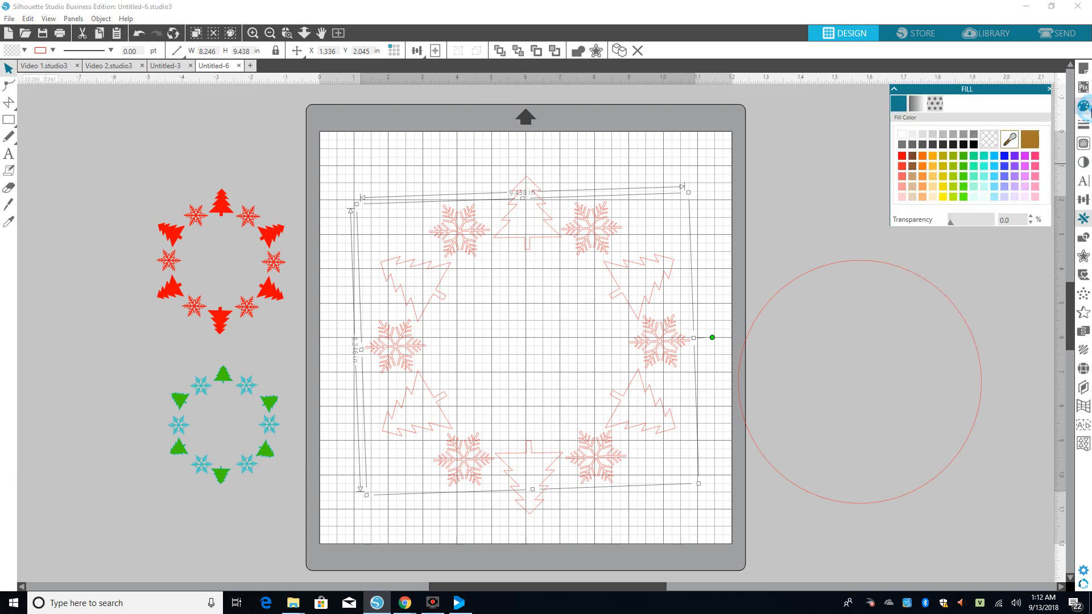
left_click(984, 156)
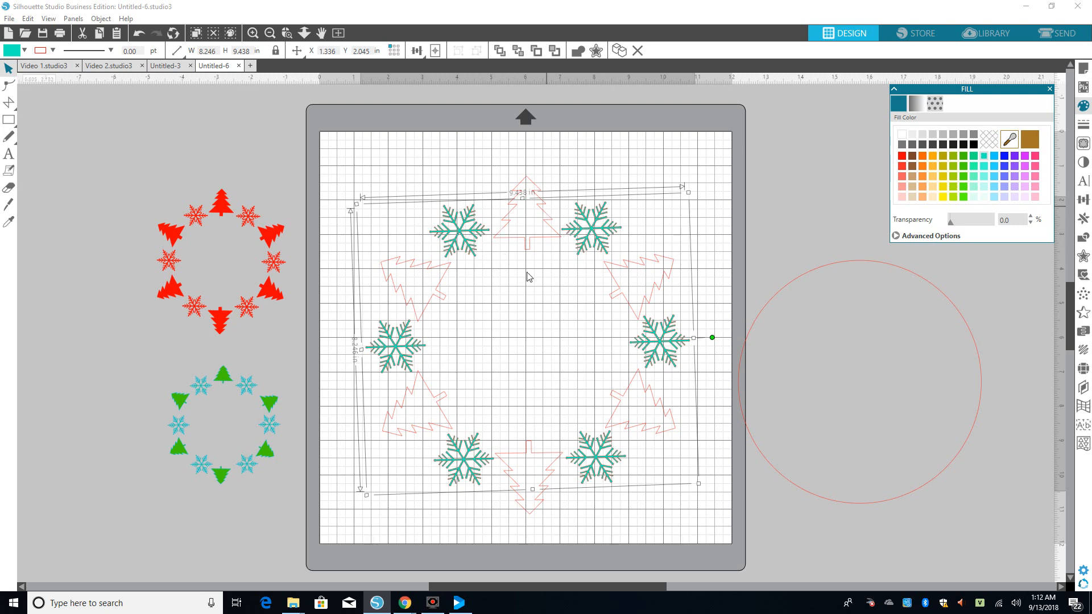
left_click(1085, 125)
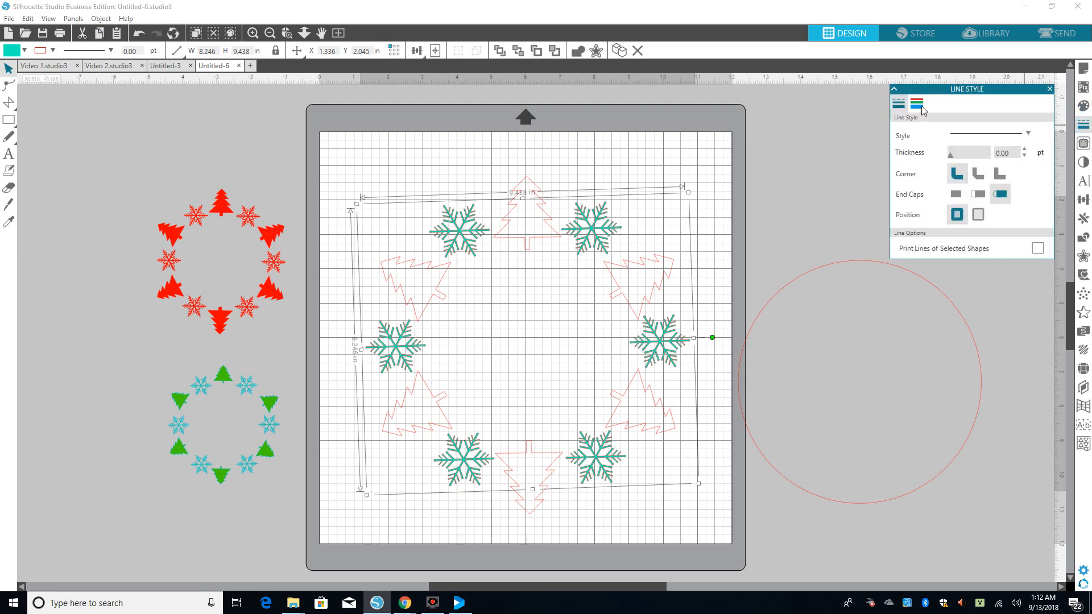
left_click(919, 106)
left_click(994, 160)
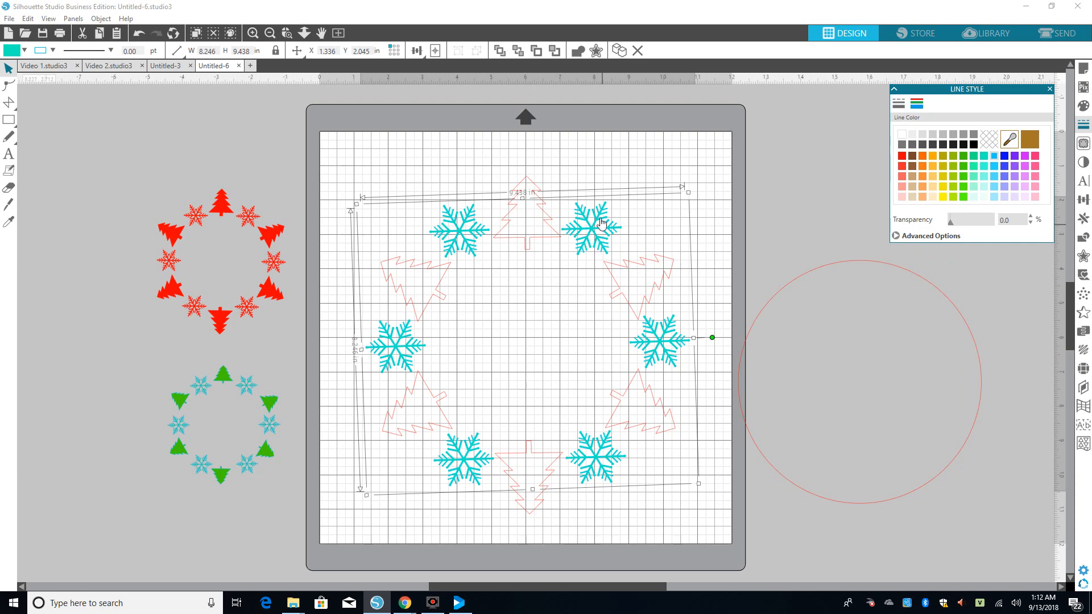
Set both the line color and the fill color of the tree ring to green
left_click(532, 238)
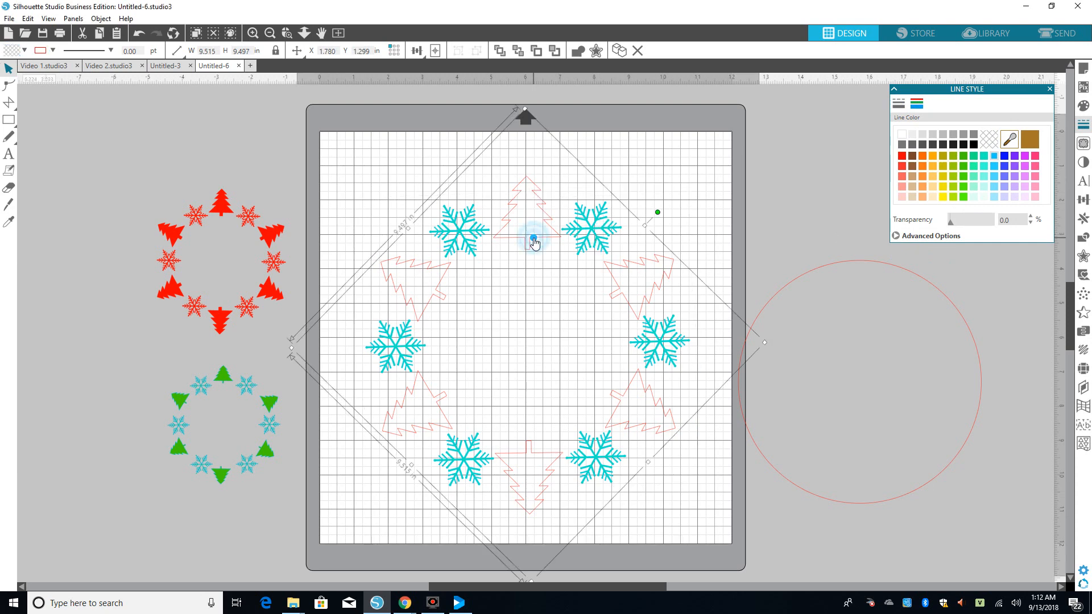
left_click(962, 156)
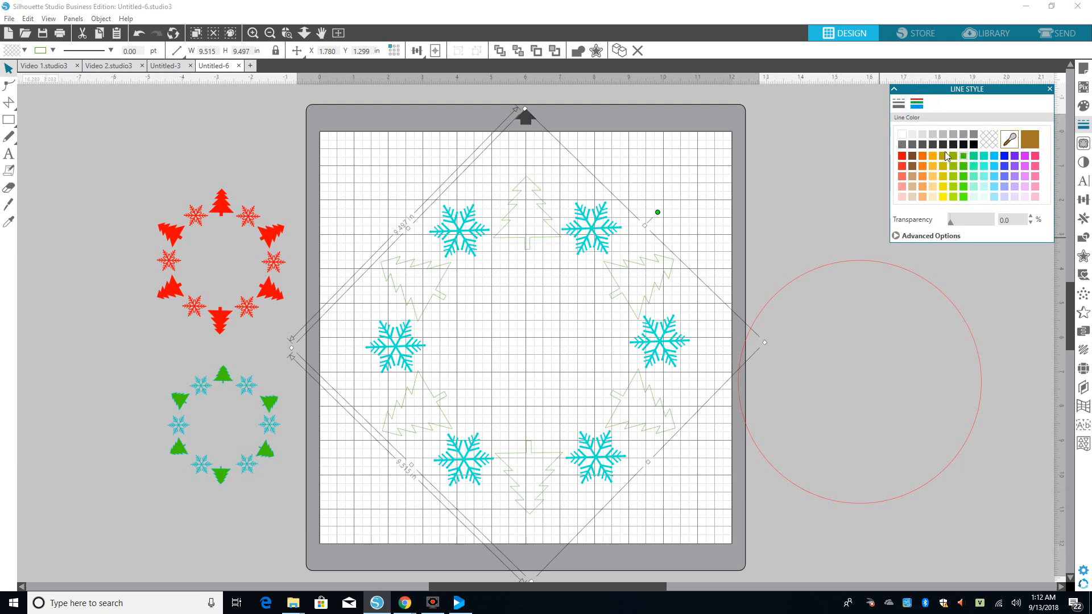
left_click(1083, 106)
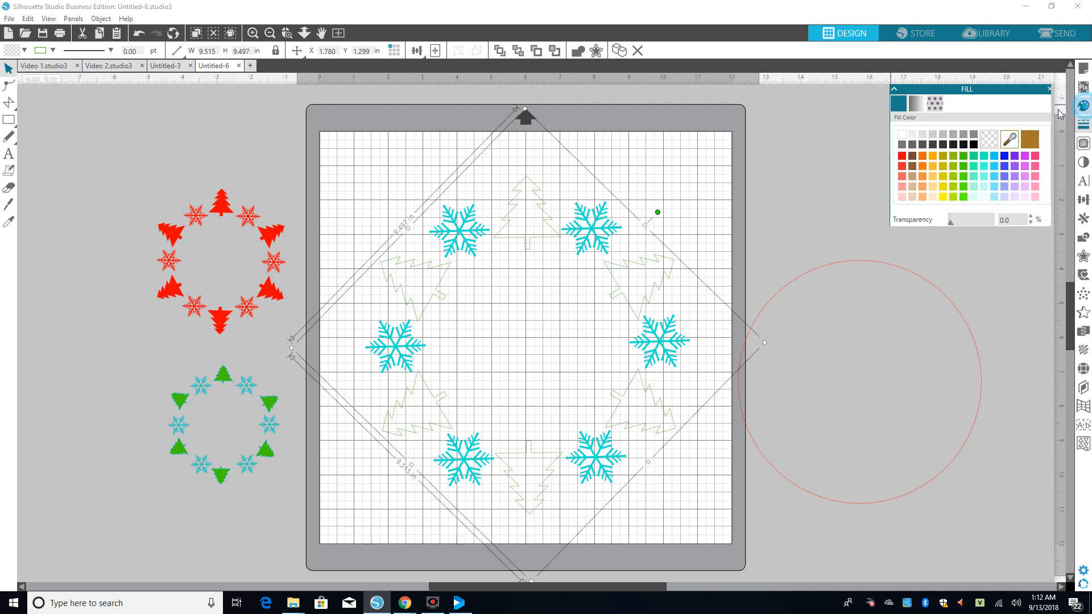
left_click(964, 158)
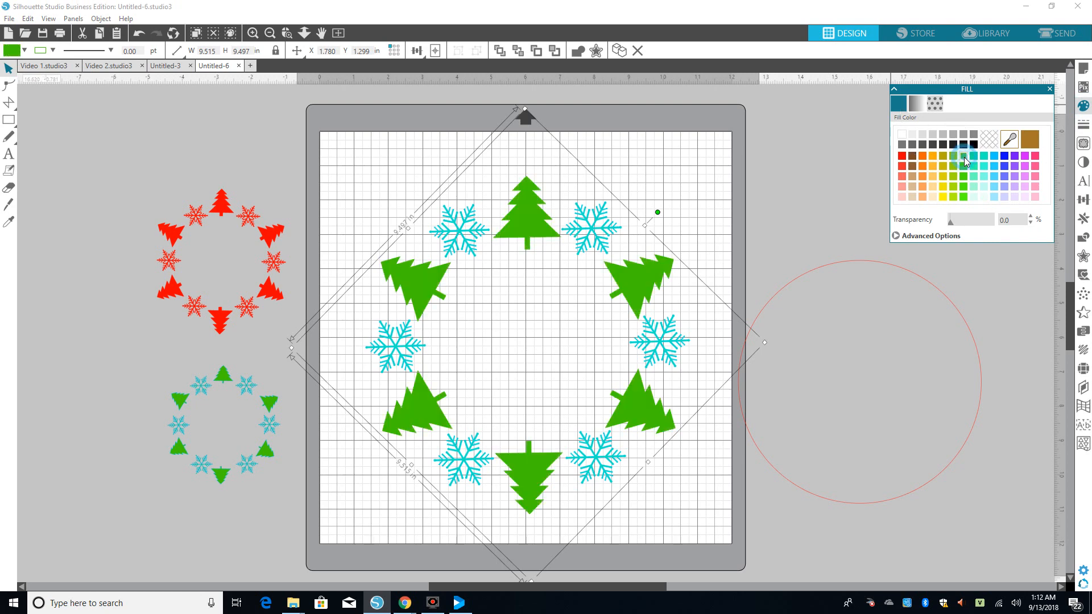
left_click(762, 169)
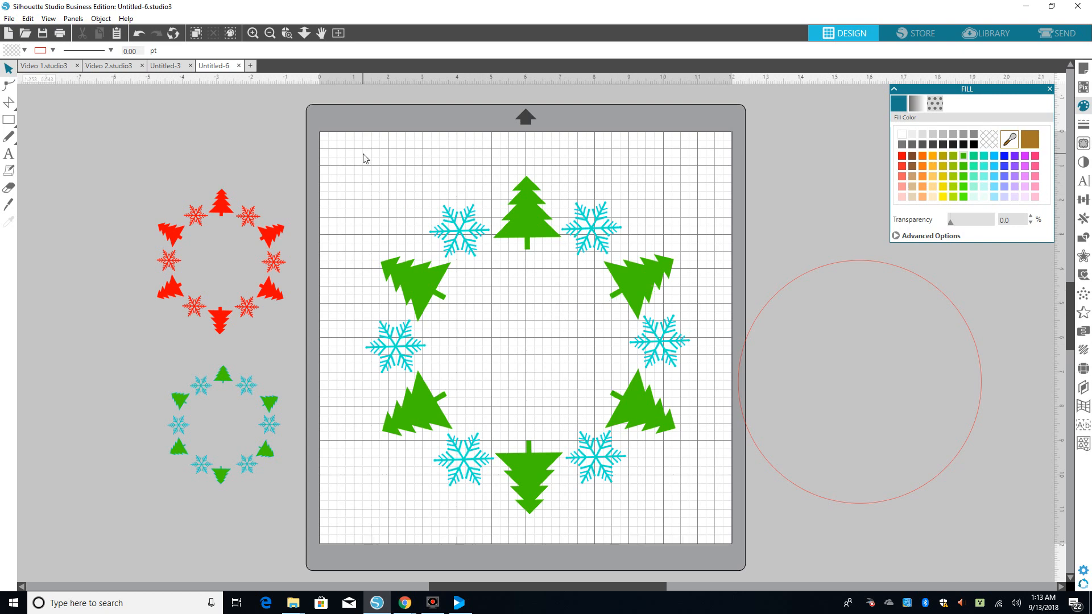
Try grouping the trees and snowflakes and moving them as one, and undo the move and the grouping
left_click_drag(353, 152, 668, 532)
right_click(647, 475)
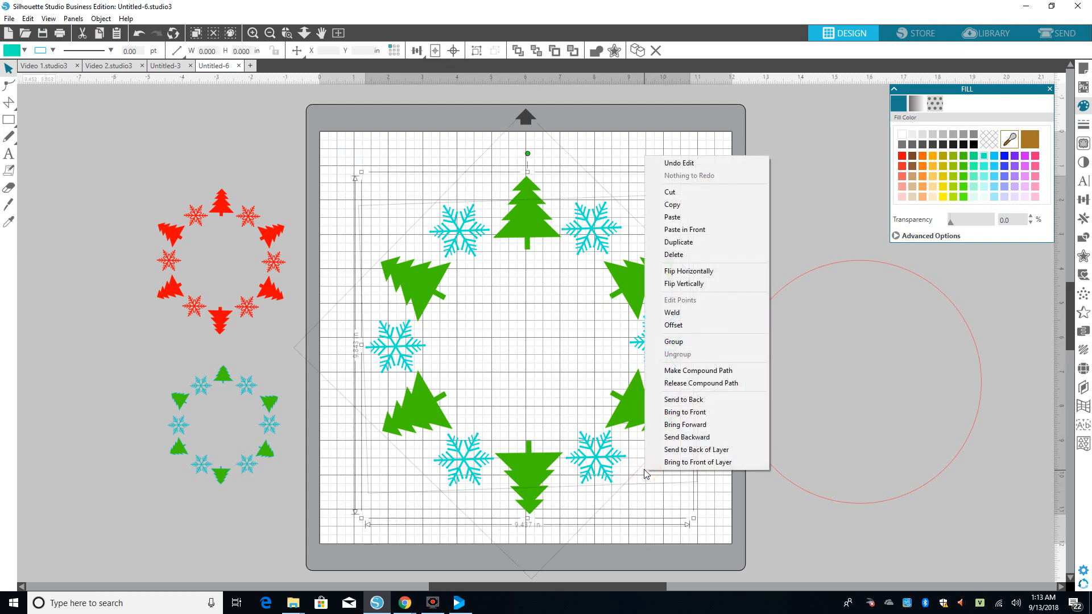
left_click(670, 342)
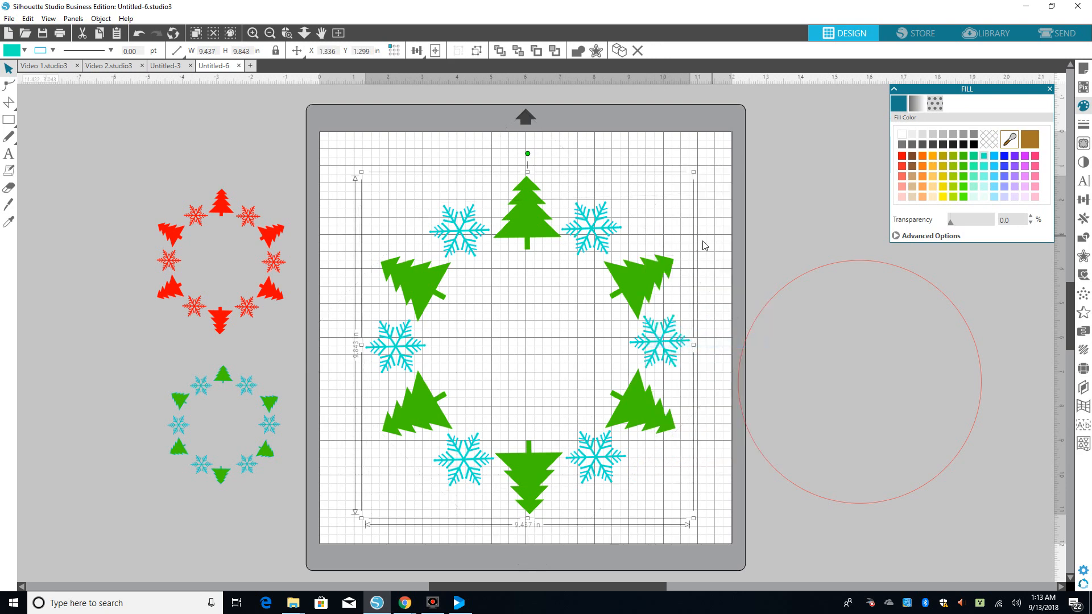
left_click_drag(652, 284, 621, 270)
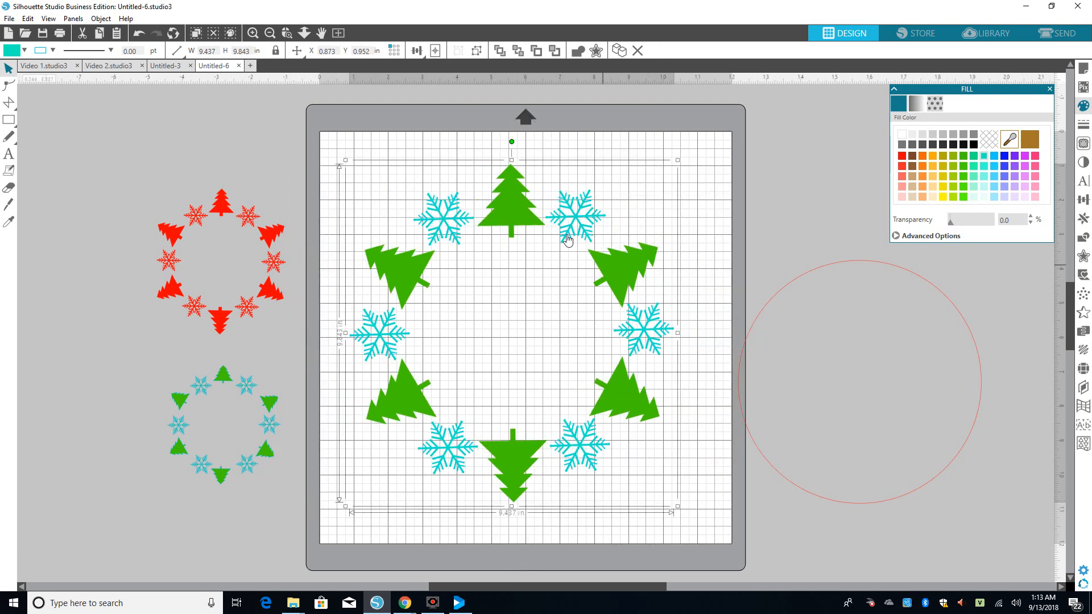
left_click(139, 34)
left_click(139, 34)
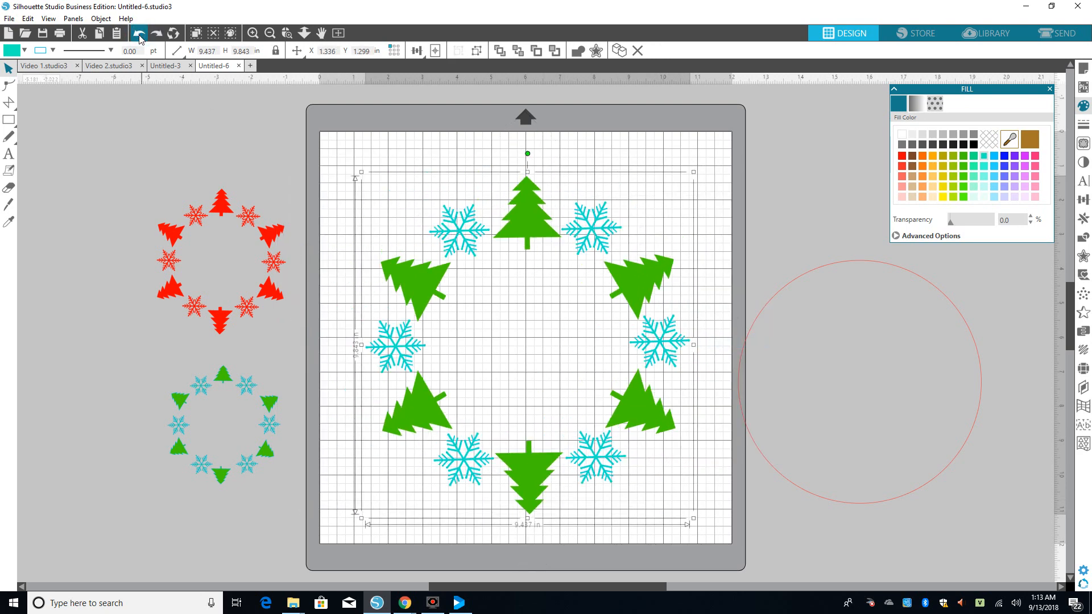
Select the tree ring and snowflake ring together, shift them slightly up the page, and make them one compound path
left_click(512, 200)
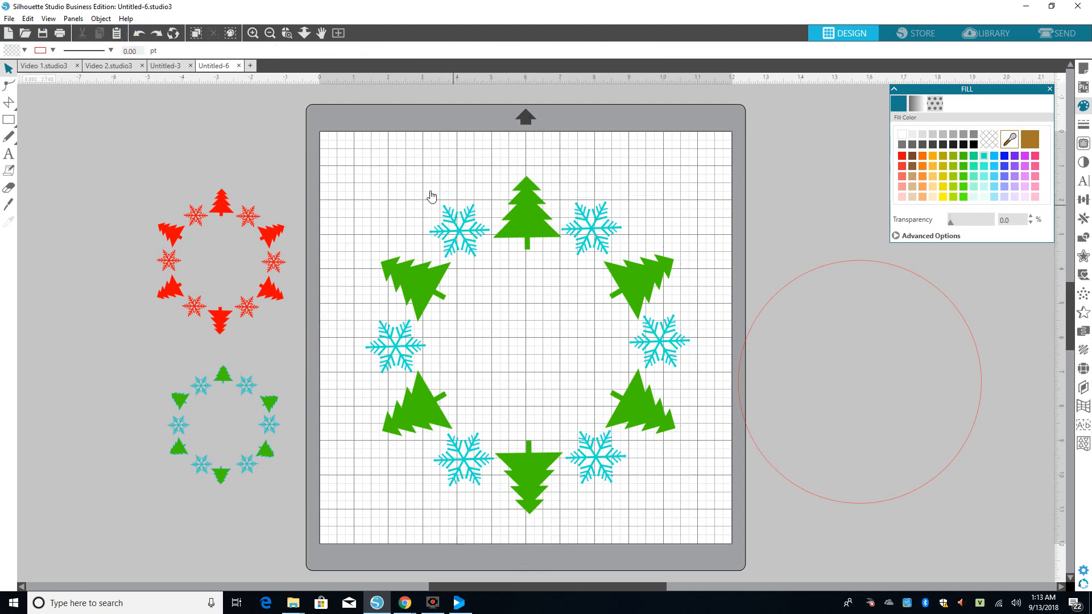
left_click_drag(353, 190, 568, 531)
left_click_drag(635, 439, 627, 426)
right_click(623, 286)
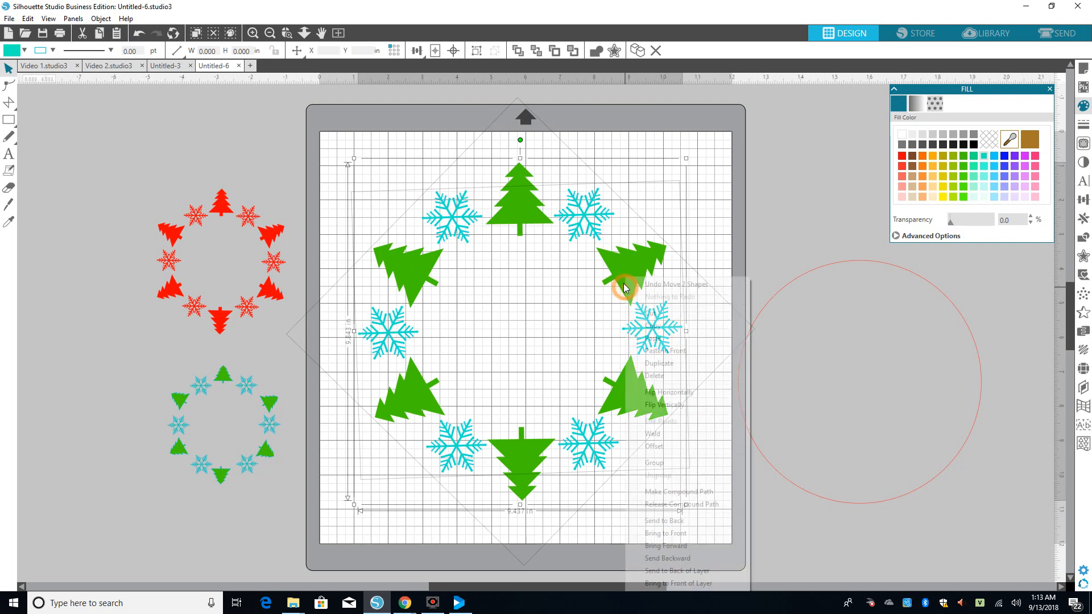
left_click(687, 492)
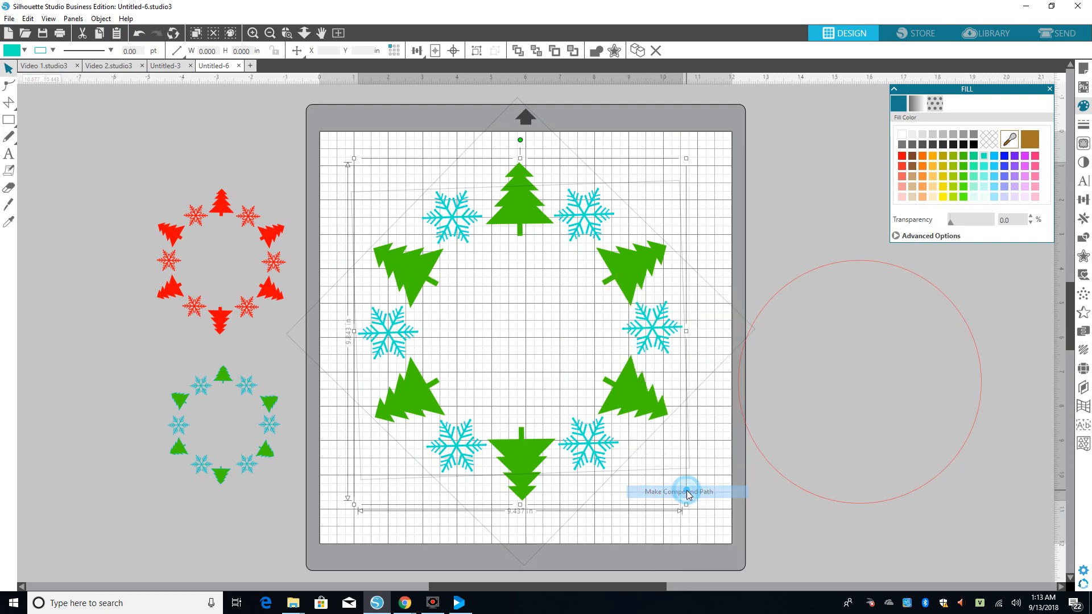
Set the fill color and the line color of the combined tree and snowflake ring to red
left_click(901, 158)
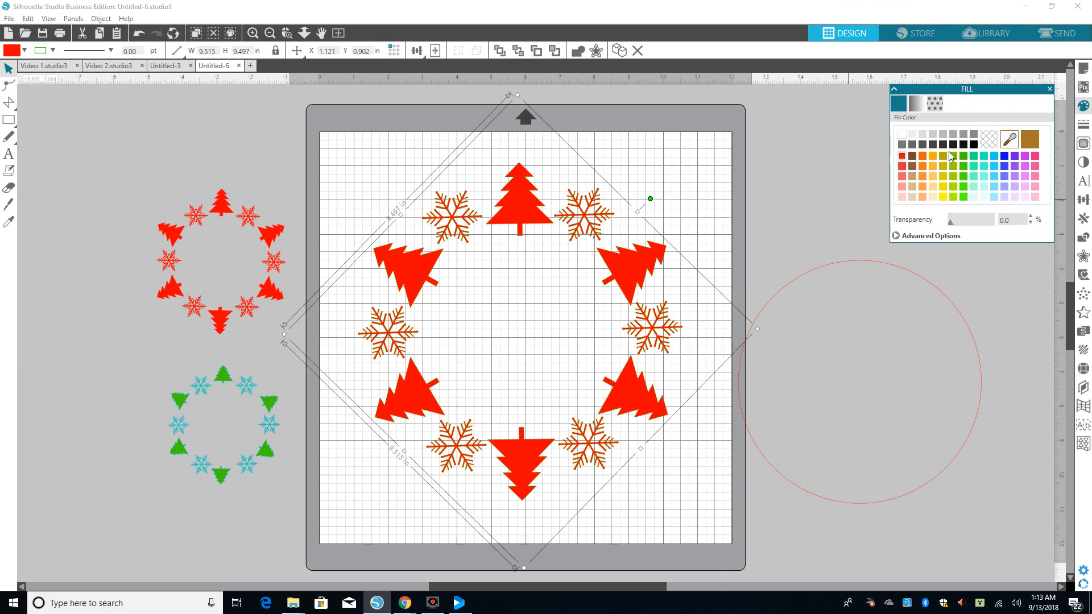
left_click(1083, 124)
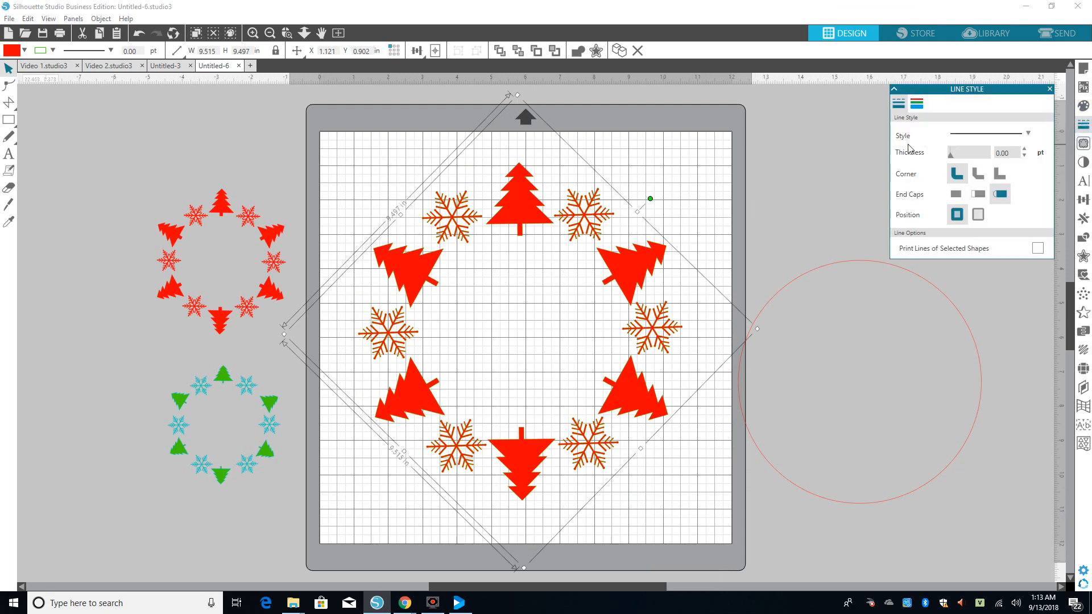
left_click(911, 107)
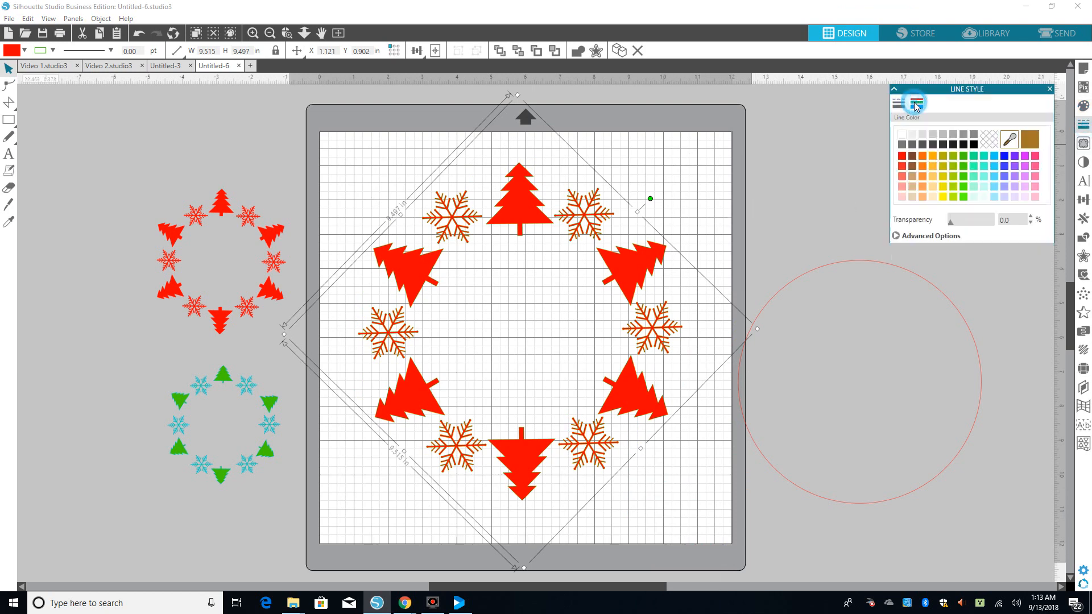
left_click(902, 156)
left_click(748, 133)
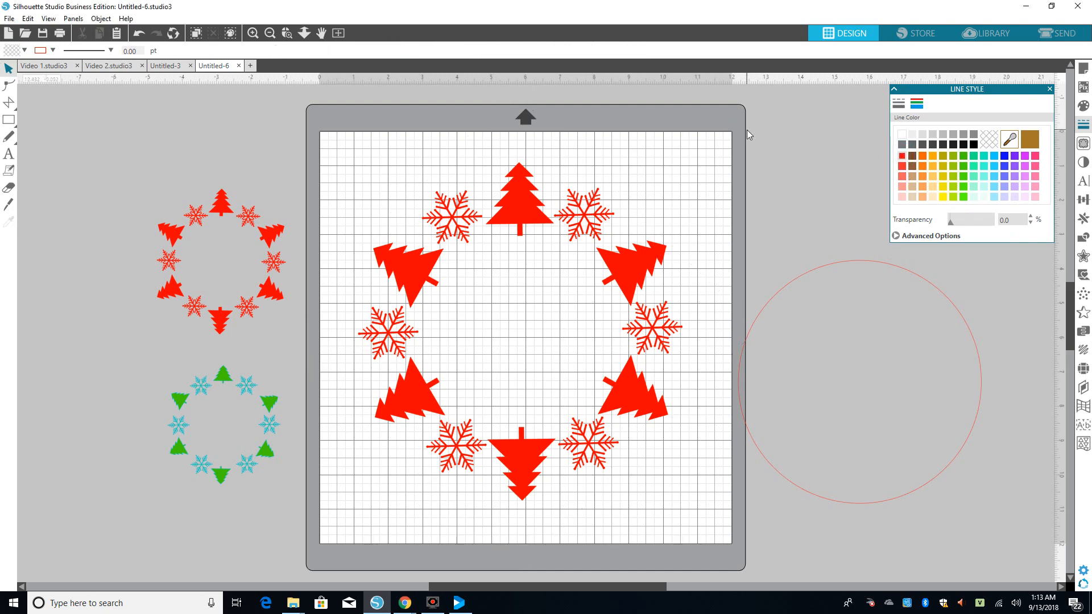
Delete the leftover path circle beside the page
left_click(535, 211)
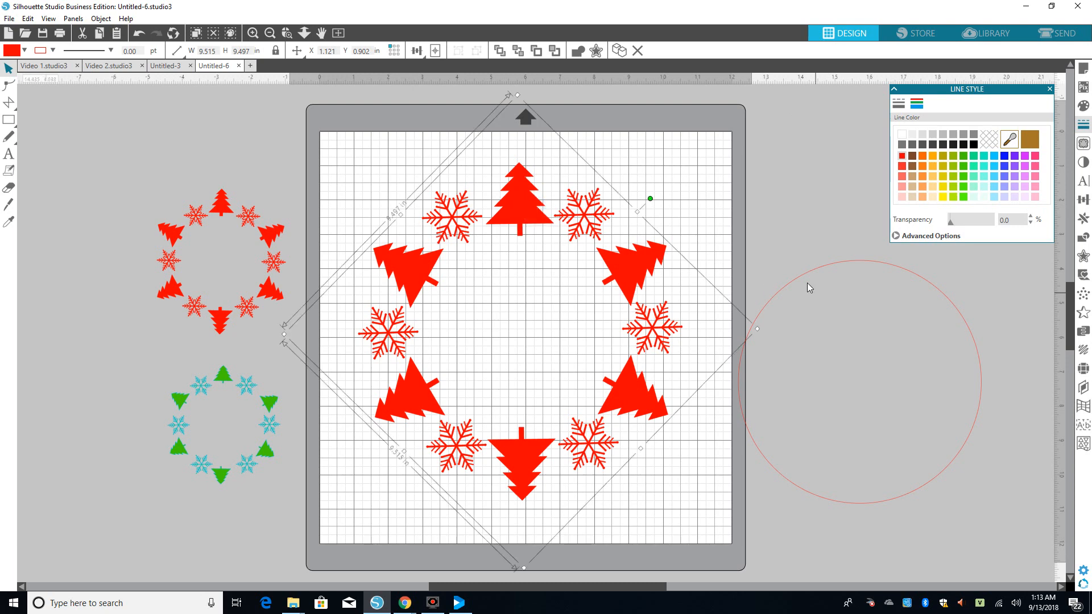
left_click_drag(803, 277, 828, 289)
key("Delete")
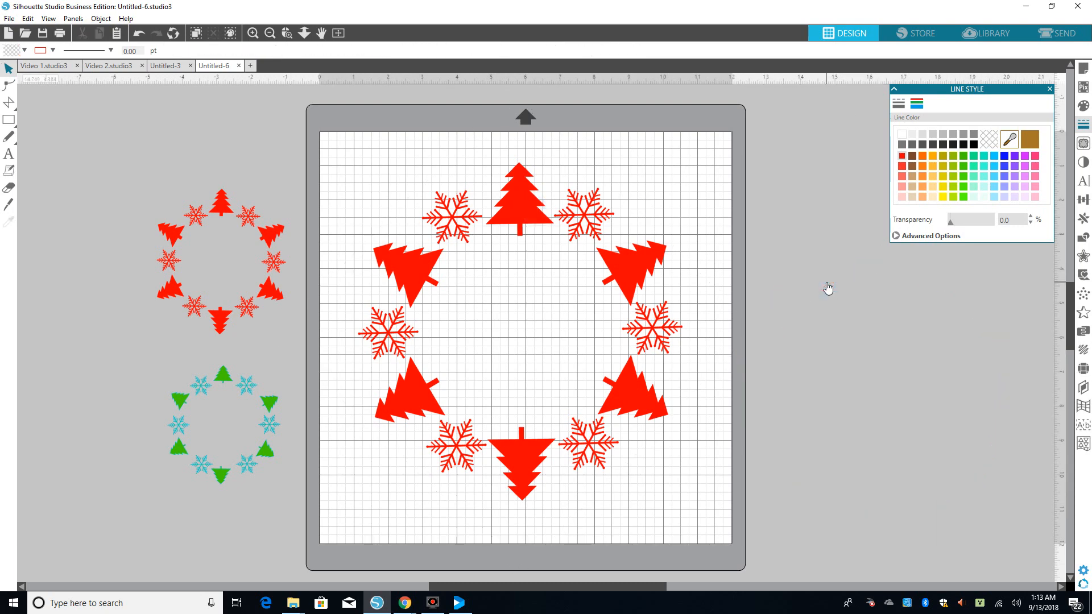
Nudge the red tree and snowflake ring toward the middle of the page
left_click(501, 222)
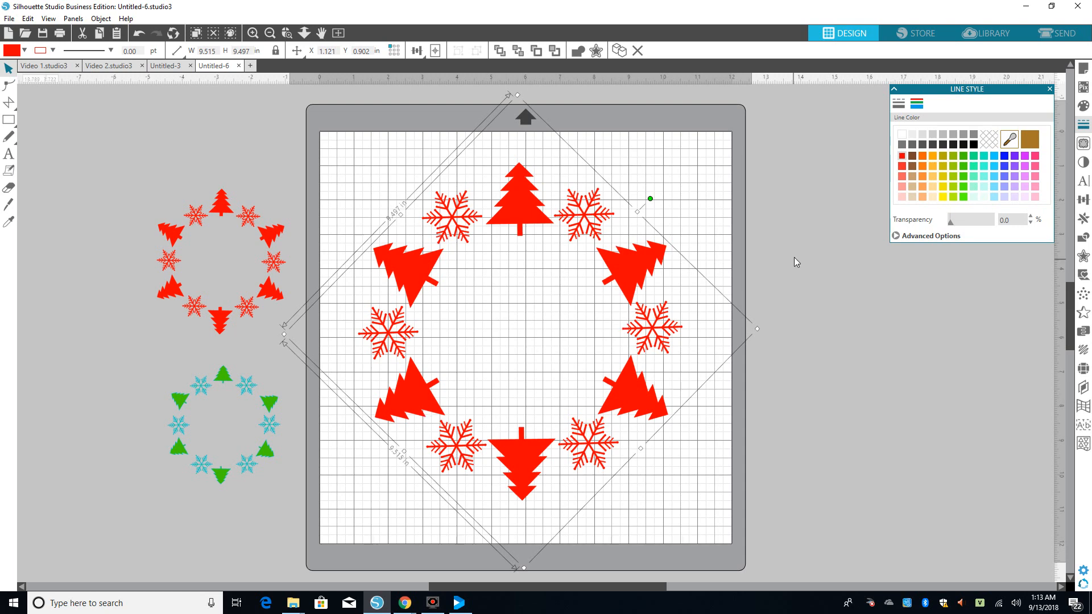
left_click(865, 257)
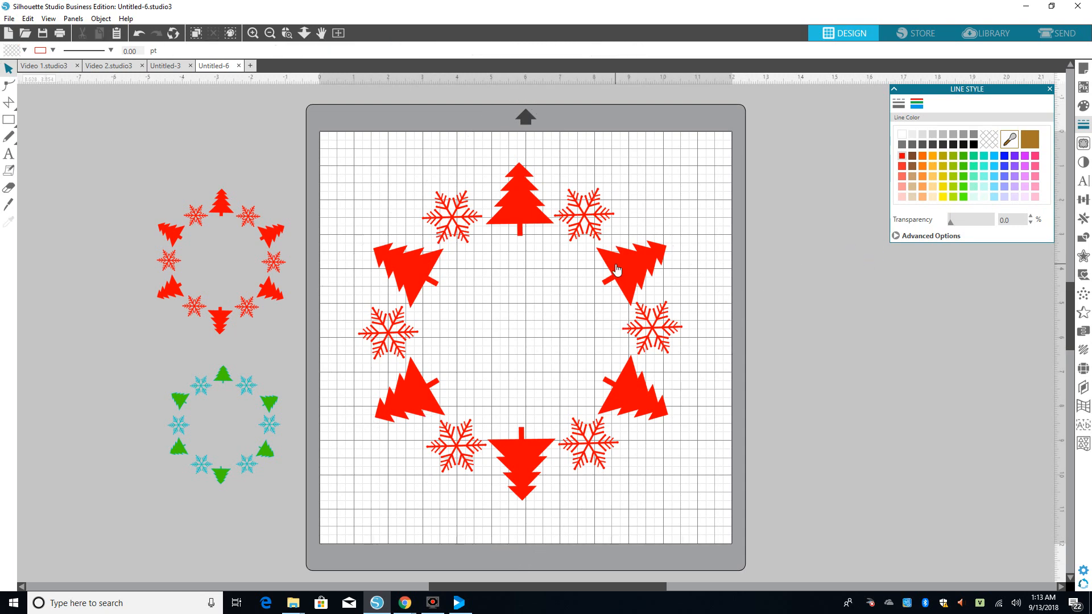
left_click_drag(509, 213, 515, 217)
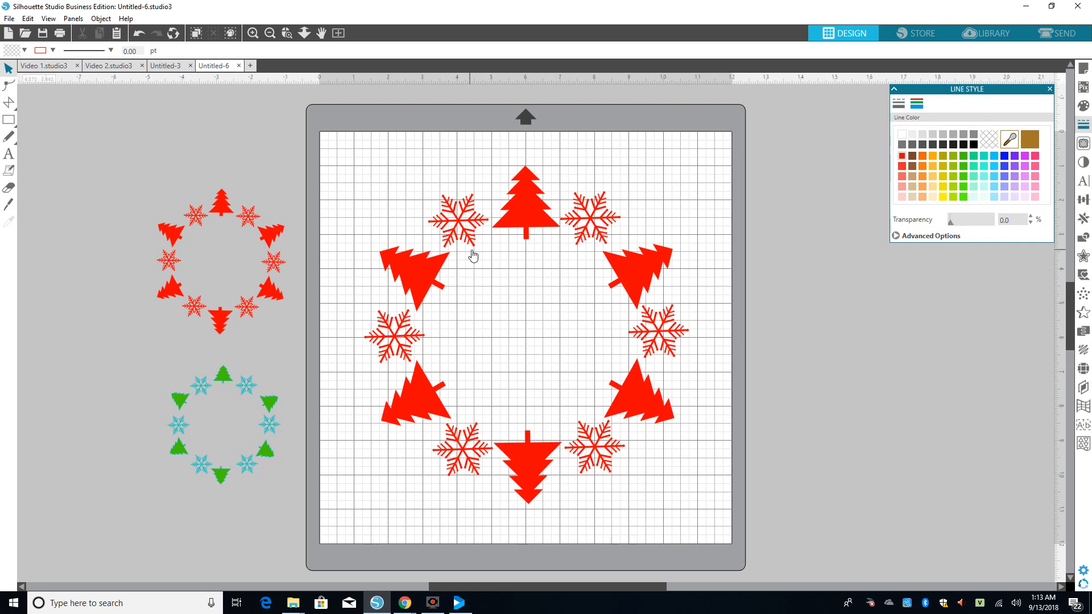
Rotate the red tree and snowflake ring slightly clockwise to straighten it, and nudge it slightly left to center it on the page
left_click(535, 222)
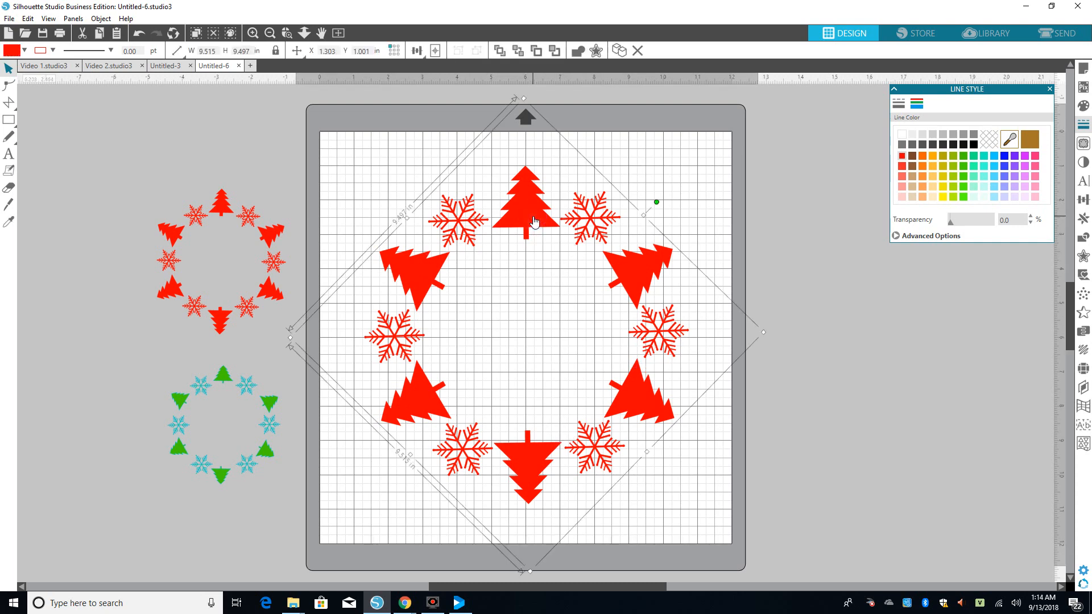
left_click_drag(656, 202, 658, 213)
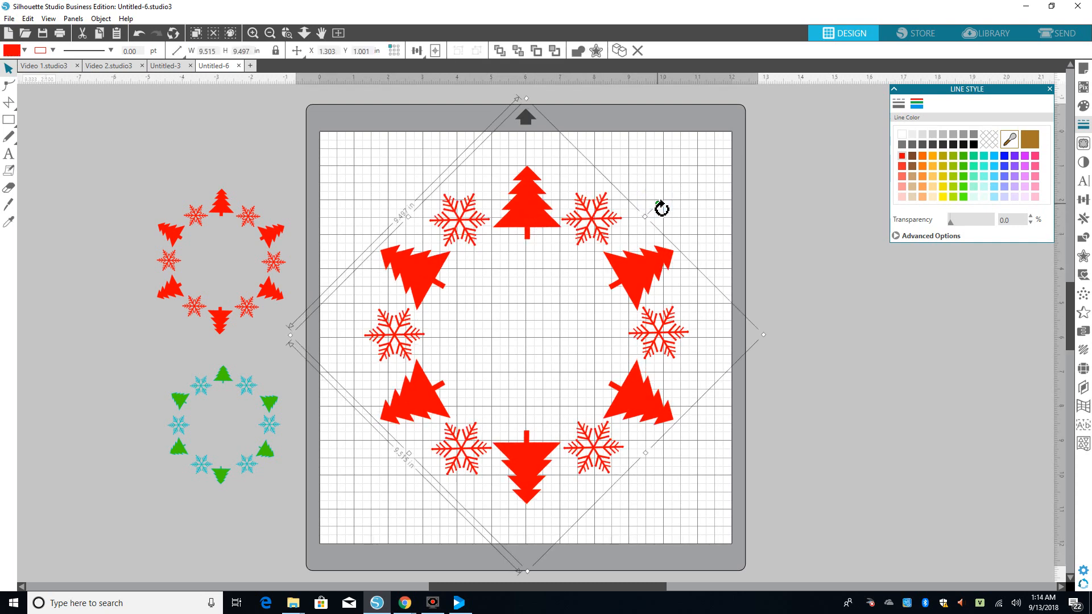
key("Left")
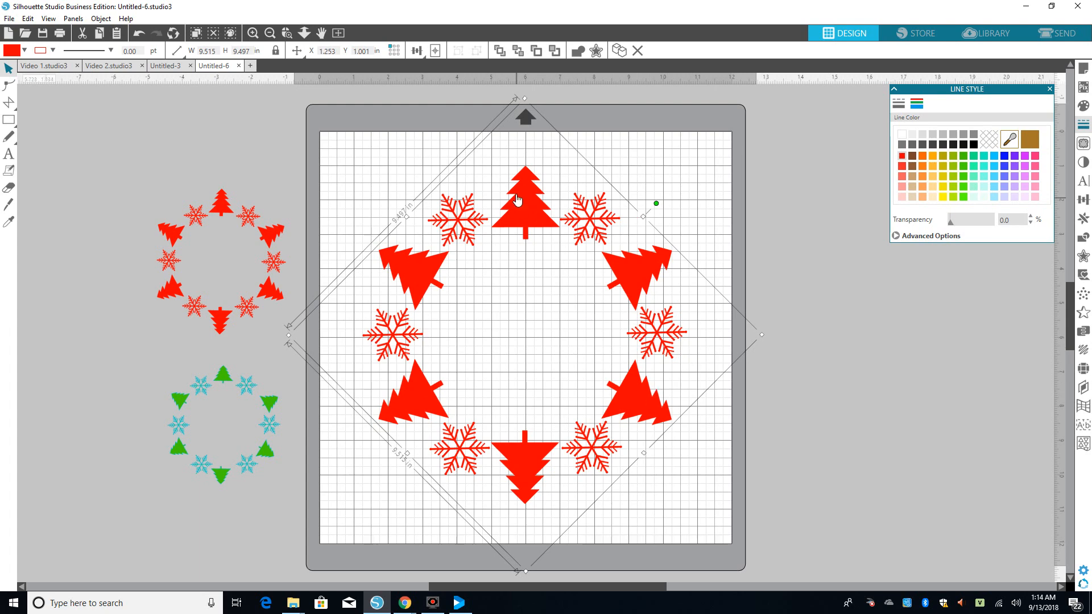
left_click(694, 181)
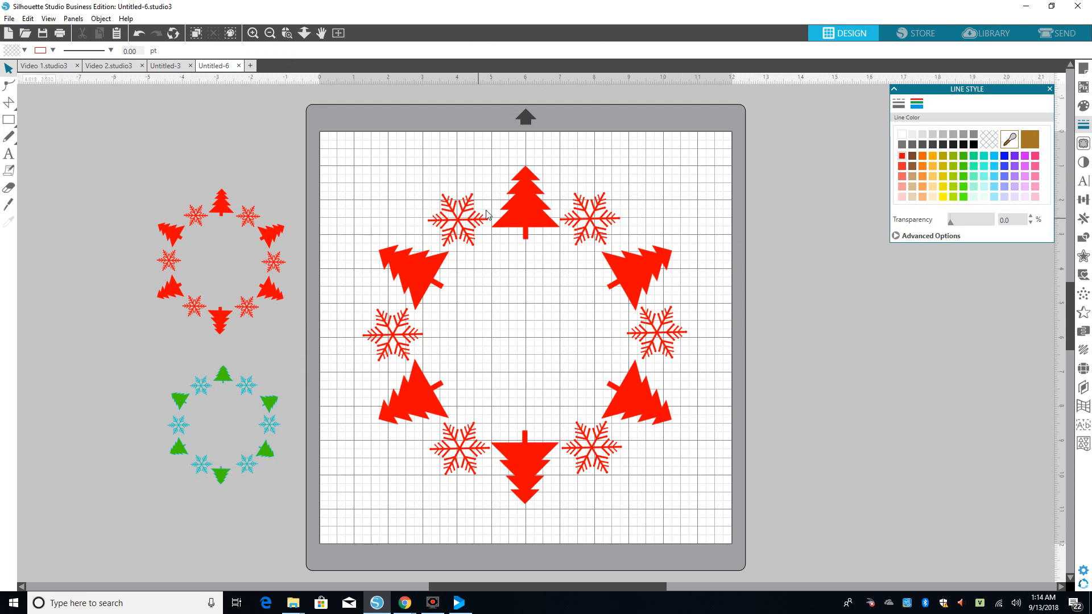
left_click(528, 208)
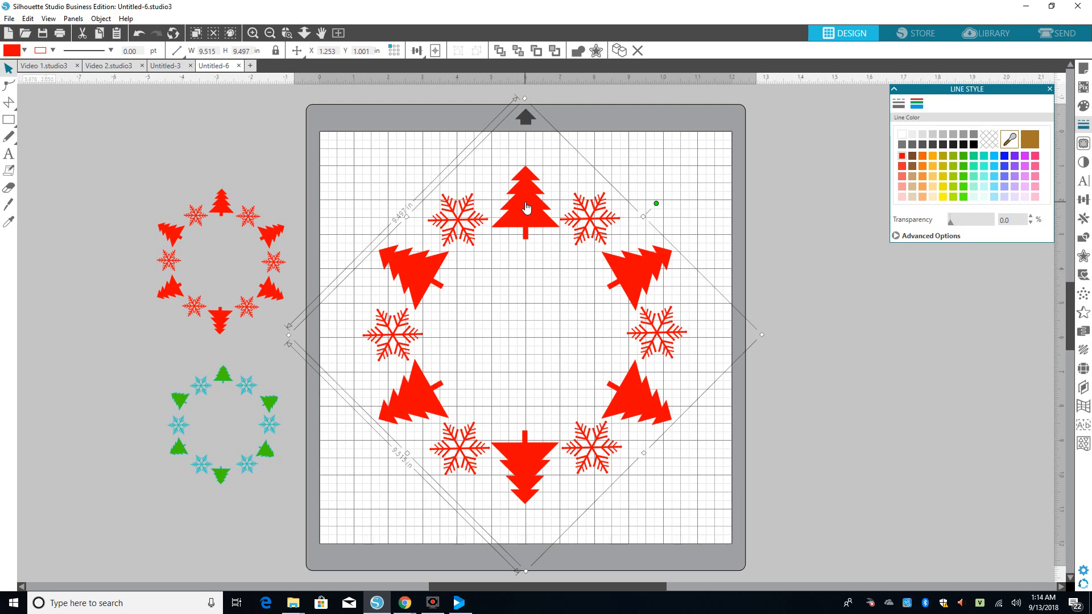
left_click(675, 153)
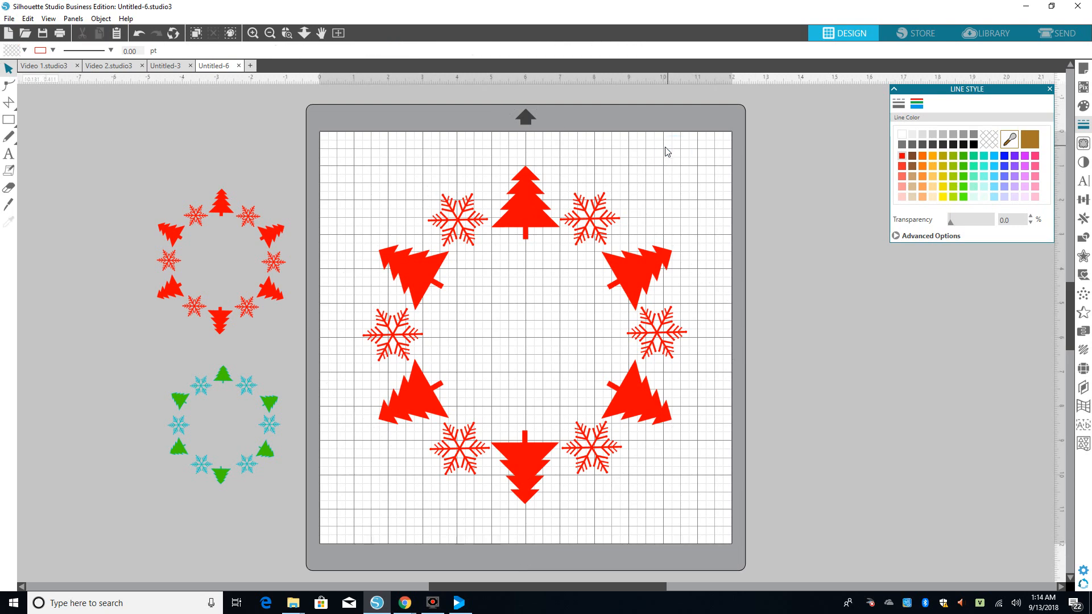
left_click_drag(343, 152, 722, 502)
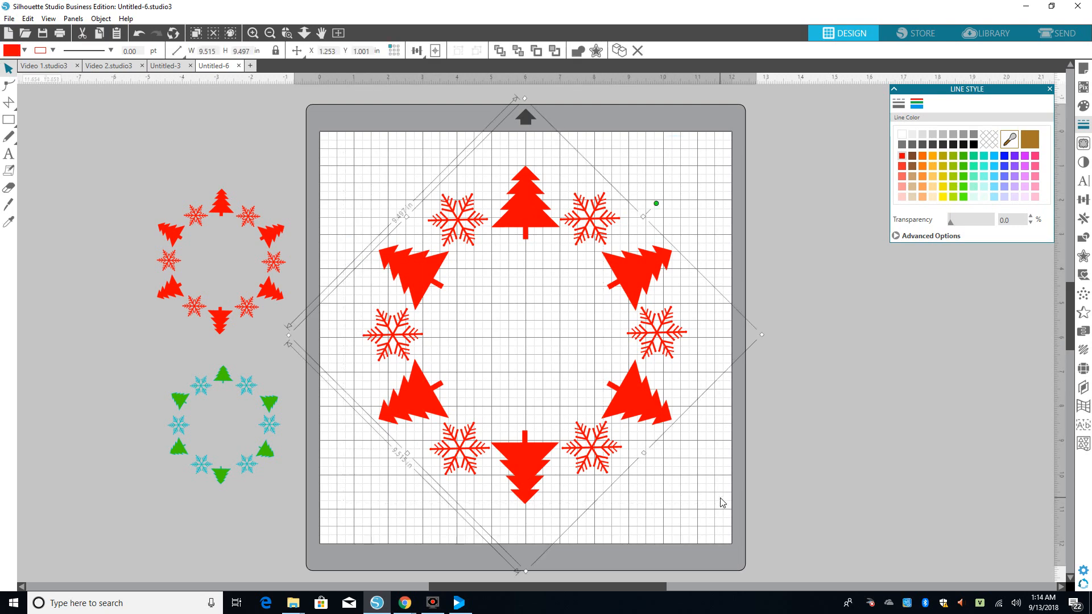
left_click(844, 488)
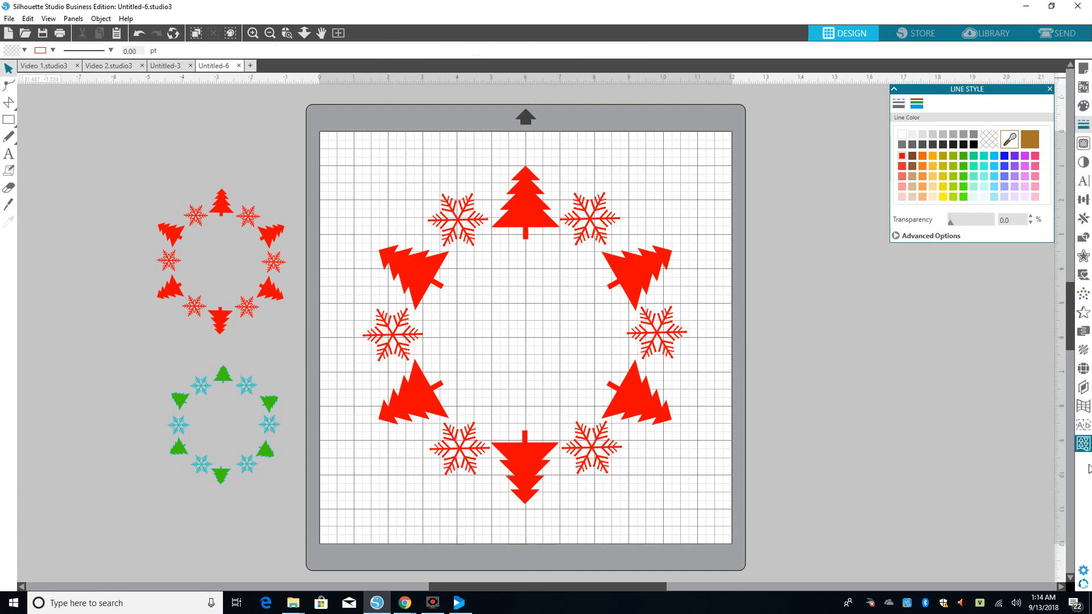